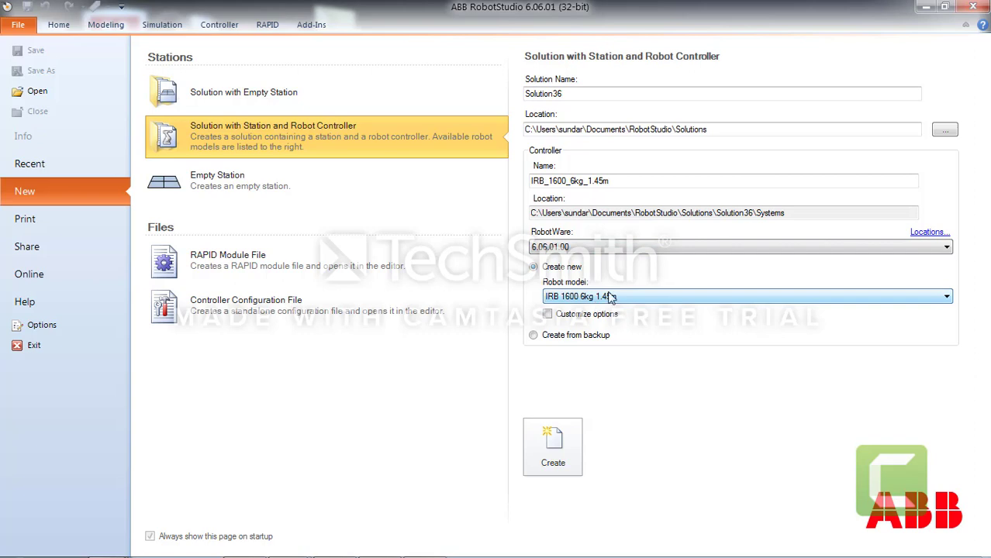
- Create Solution36 with a station and an IRB 1600 6kg 1.45m robot controller, loading the IRB1600_6_145_G_02 robot library
{"action": "left_click", "coordinate": [543, 454]}
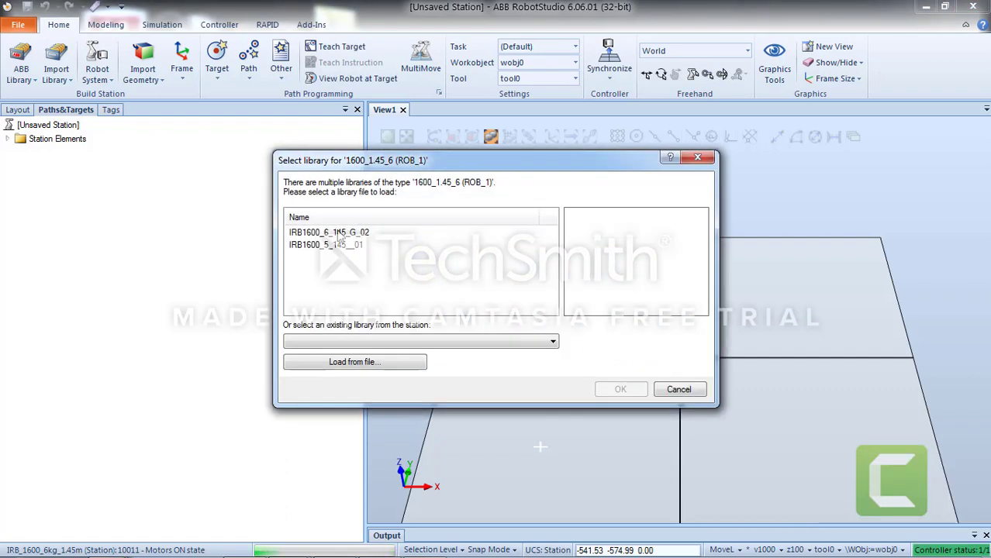
{"action": "left_click", "coordinate": [341, 233]}
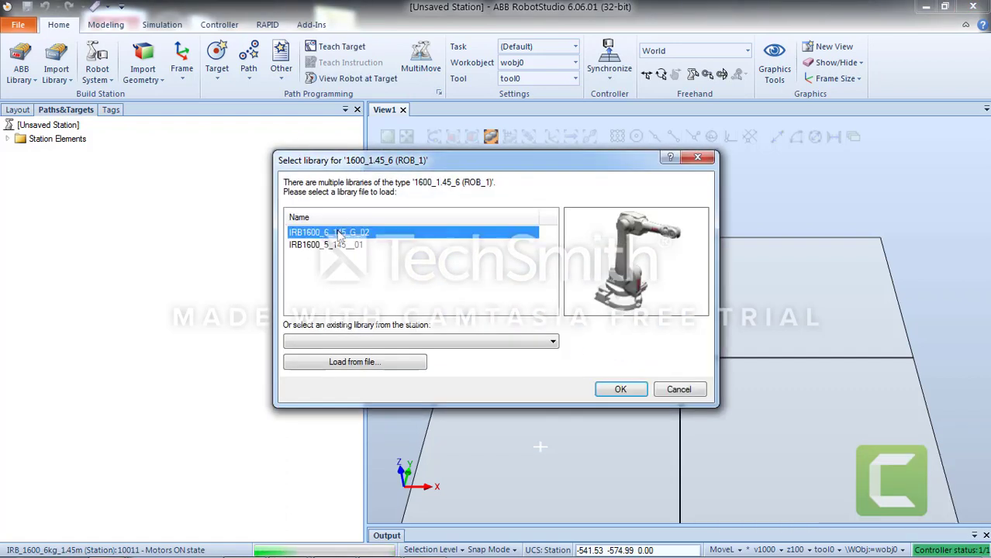
{"action": "left_click", "coordinate": [634, 393]}
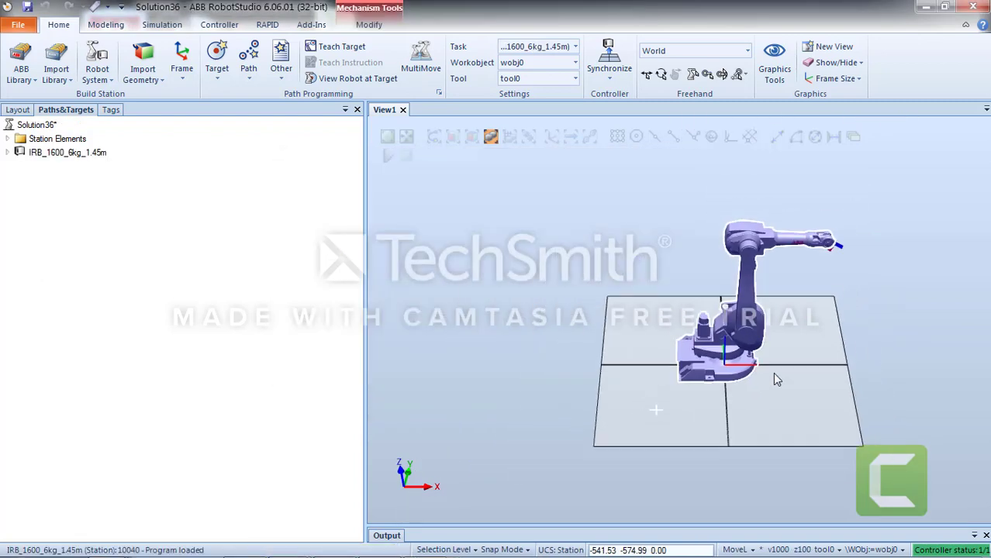
- Import the Robot Pedestal 1400 H240 from the equipment library into the station
{"action": "left_click_drag", "start_coordinate": [783, 371], "coordinate": [813, 344], "text": "ctrl+shift"}
{"action": "left_click", "coordinate": [69, 81]}
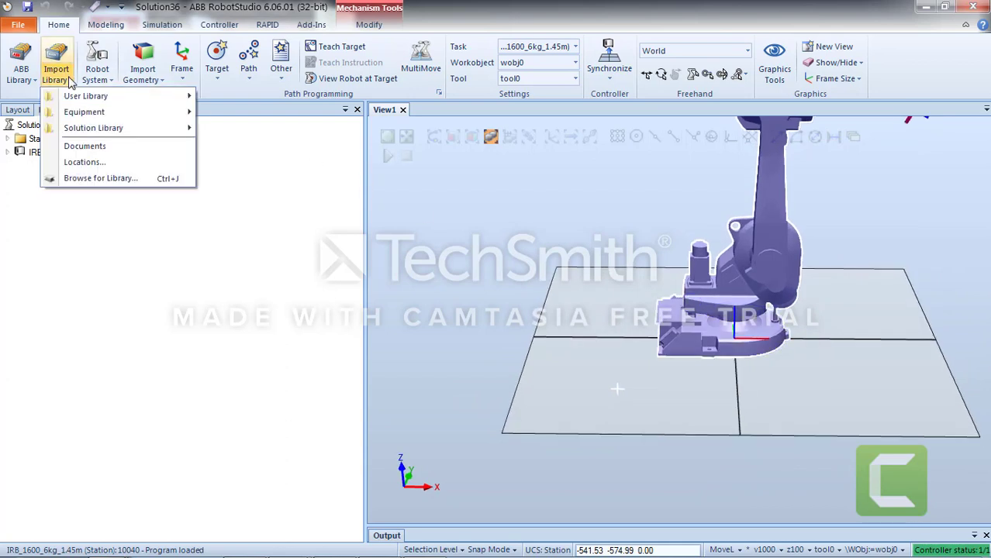
{"action": "mouse_move", "coordinate": [72, 114]}
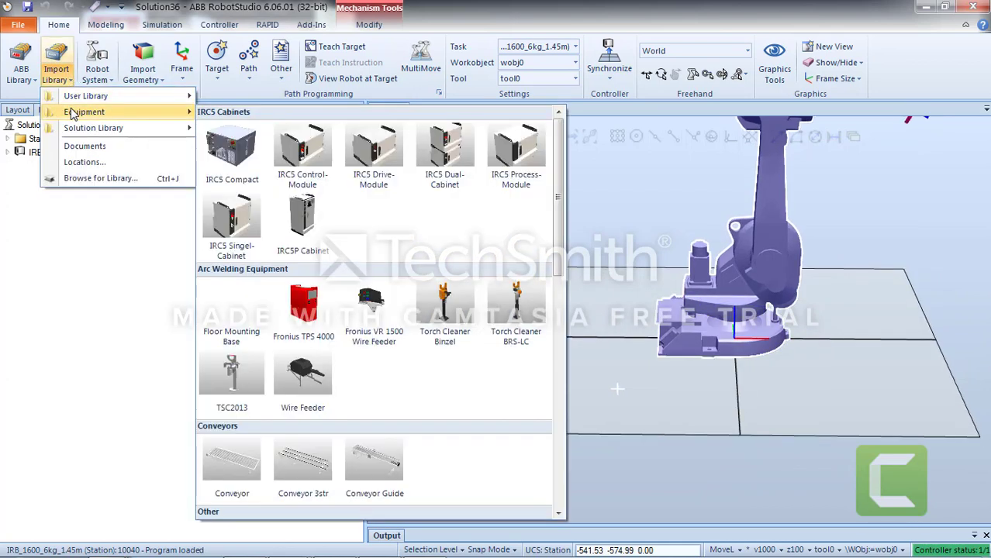
{"action": "left_click_drag", "start_coordinate": [559, 204], "coordinate": [549, 284]}
{"action": "scroll", "coordinate": [549, 284], "scroll_direction": "down", "scroll_amount": 4}
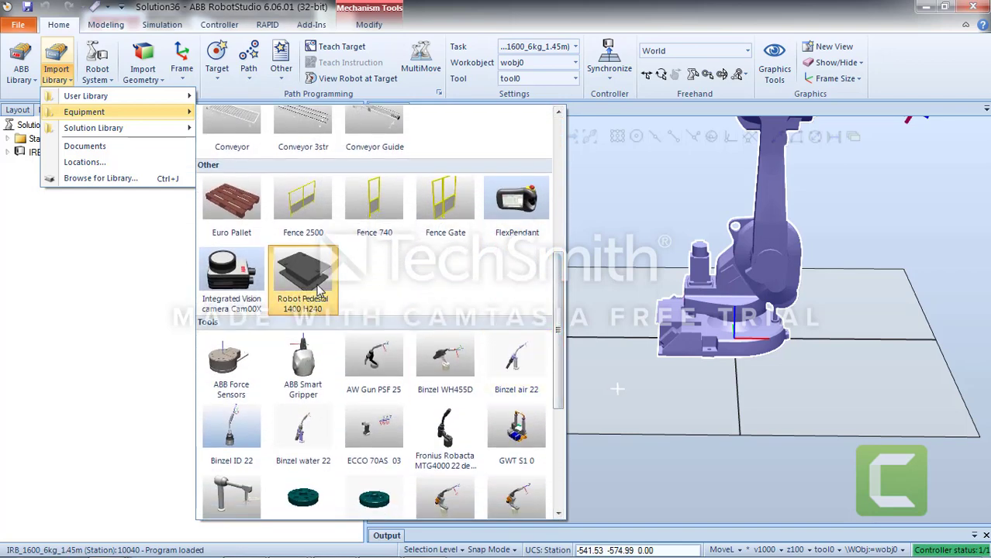
{"action": "left_click", "coordinate": [318, 290]}
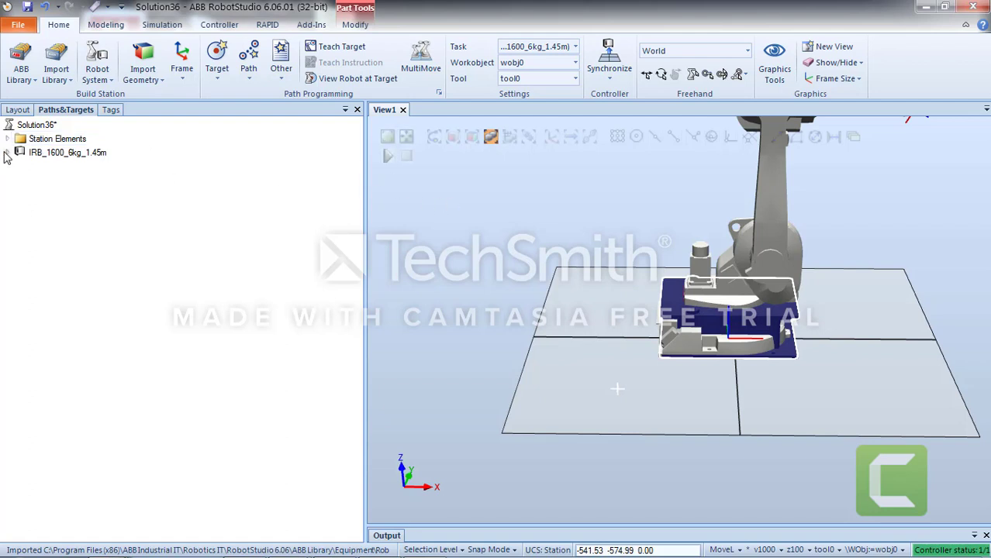
- Move the IRB1600 robot along the X axis clear of the pedestal, and move the task frame with it
{"action": "left_click", "coordinate": [18, 111]}
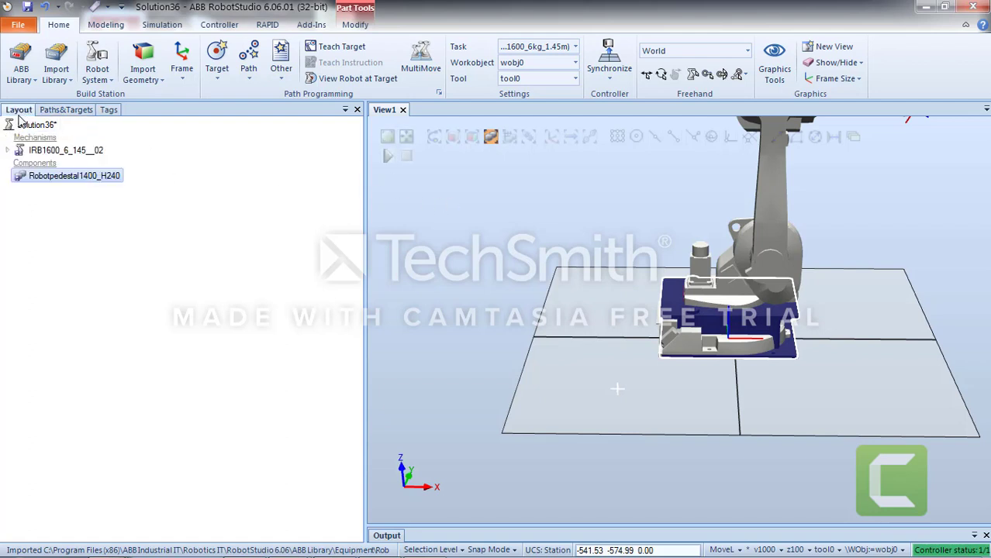
{"action": "left_click", "coordinate": [45, 152]}
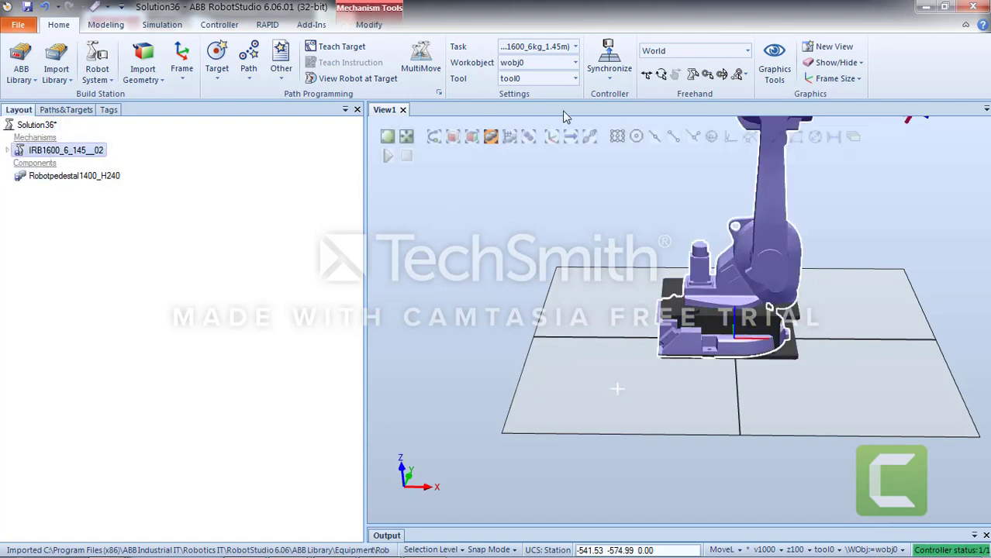
{"action": "left_click", "coordinate": [660, 73]}
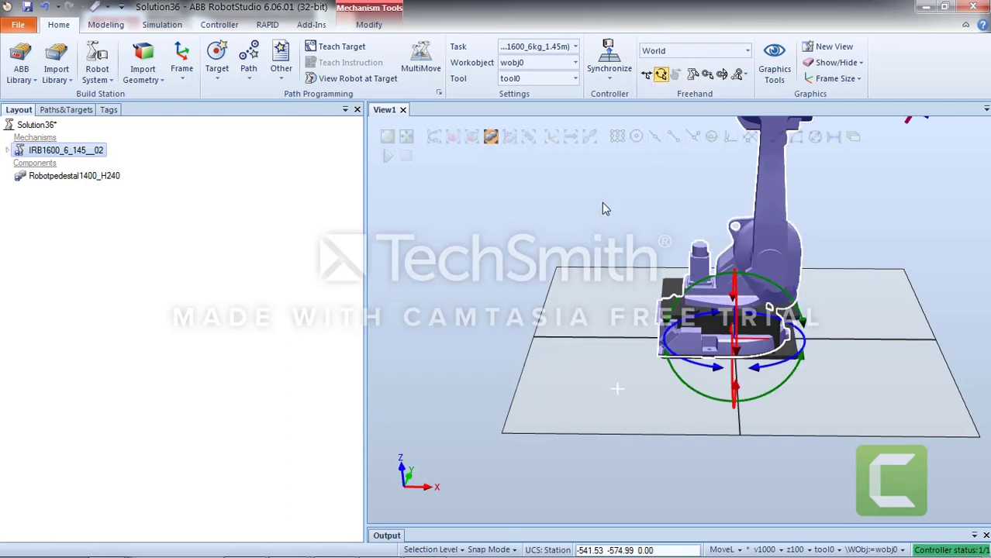
{"action": "left_click", "coordinate": [646, 74]}
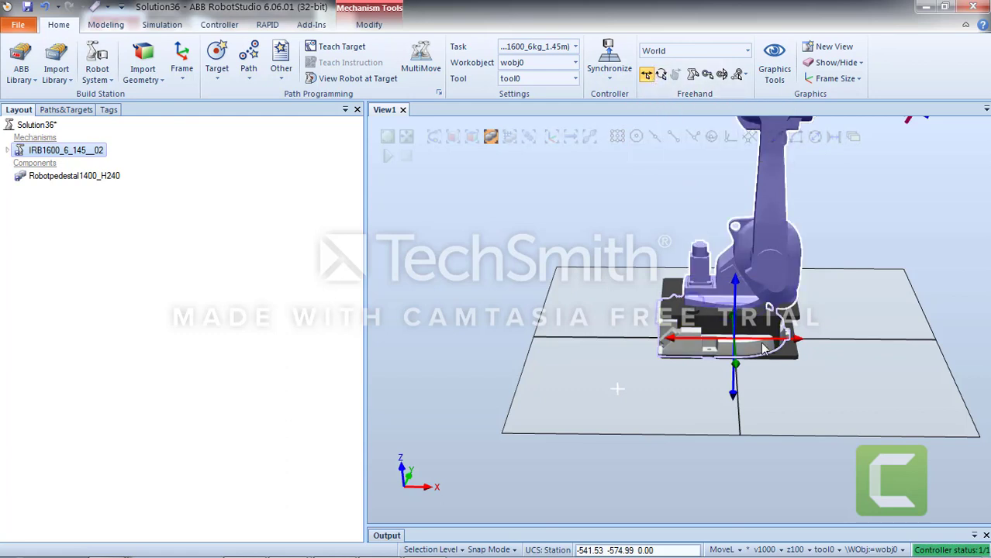
{"action": "left_click_drag", "start_coordinate": [766, 345], "coordinate": [931, 345]}
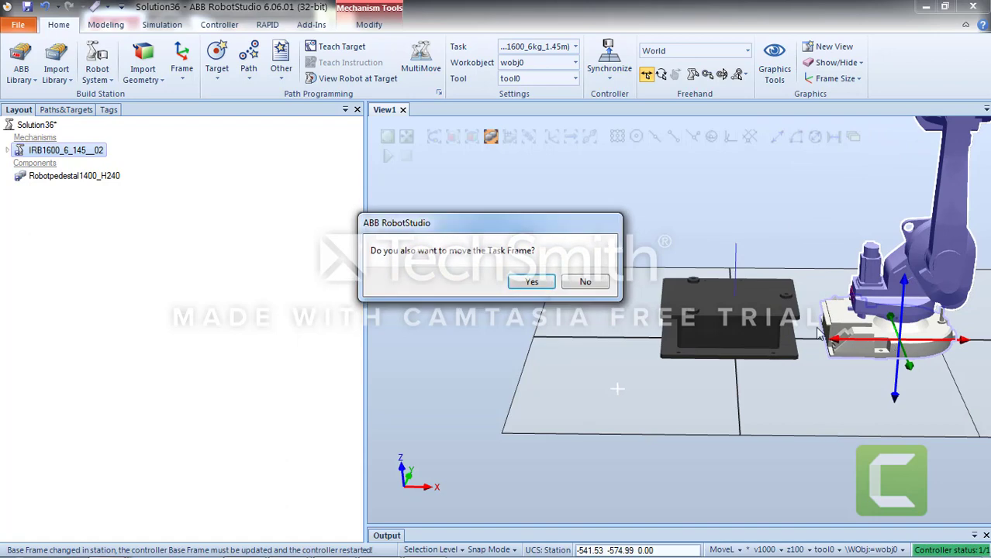
{"action": "left_click", "coordinate": [532, 283]}
{"action": "left_click_drag", "start_coordinate": [841, 365], "coordinate": [703, 367], "text": "ctrl+shift"}
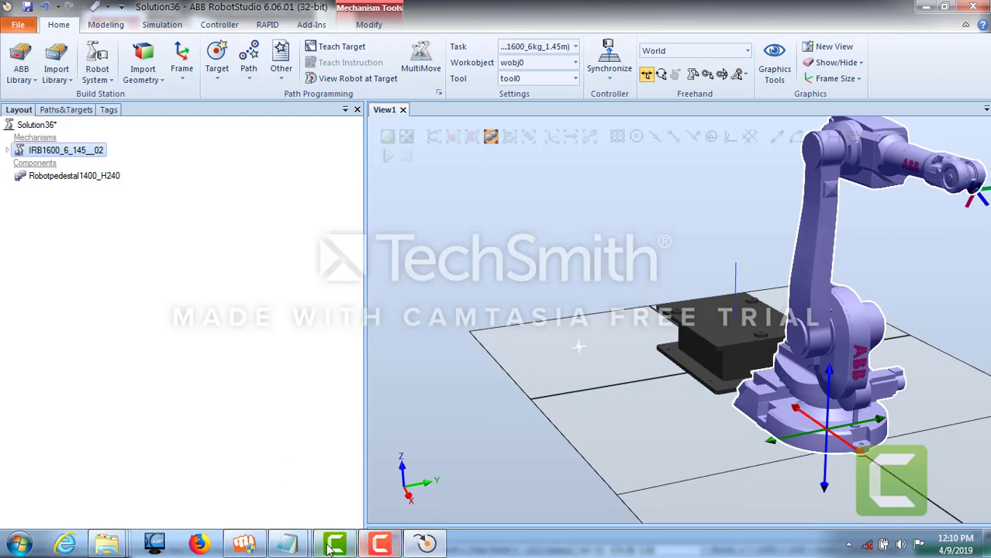
- Switch to the Robot_Studio.txt note in Notepad and add the line "Ctrl + Shift + Mouse left click - You can Rotate Robot"
{"action": "mouse_move", "coordinate": [308, 546]}
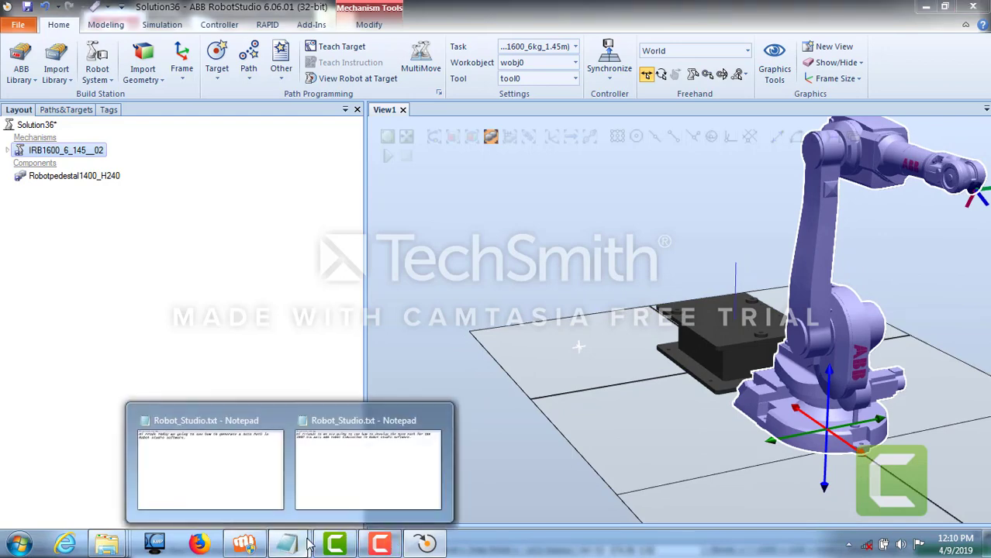
{"action": "left_click", "coordinate": [345, 469]}
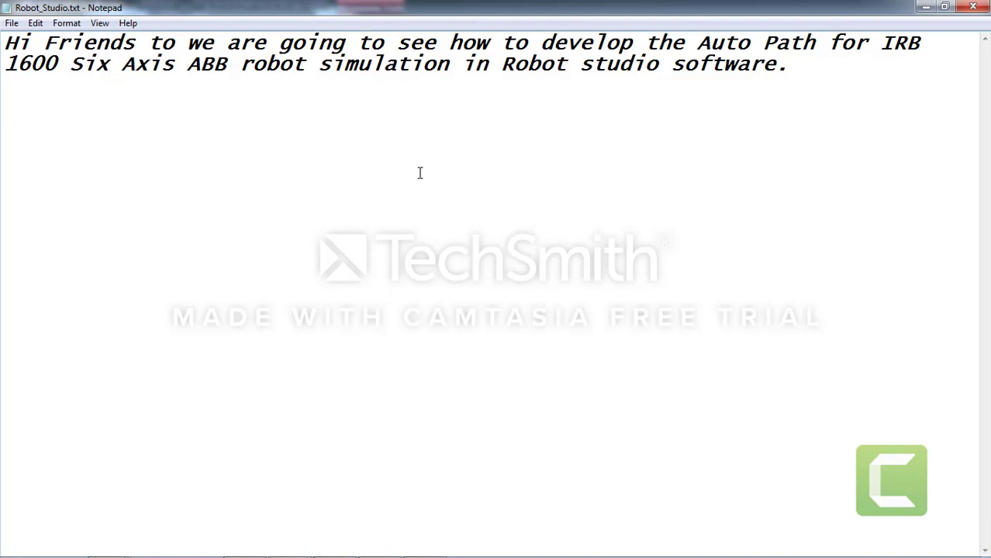
{"action": "type", "text": "trl + Shift"}
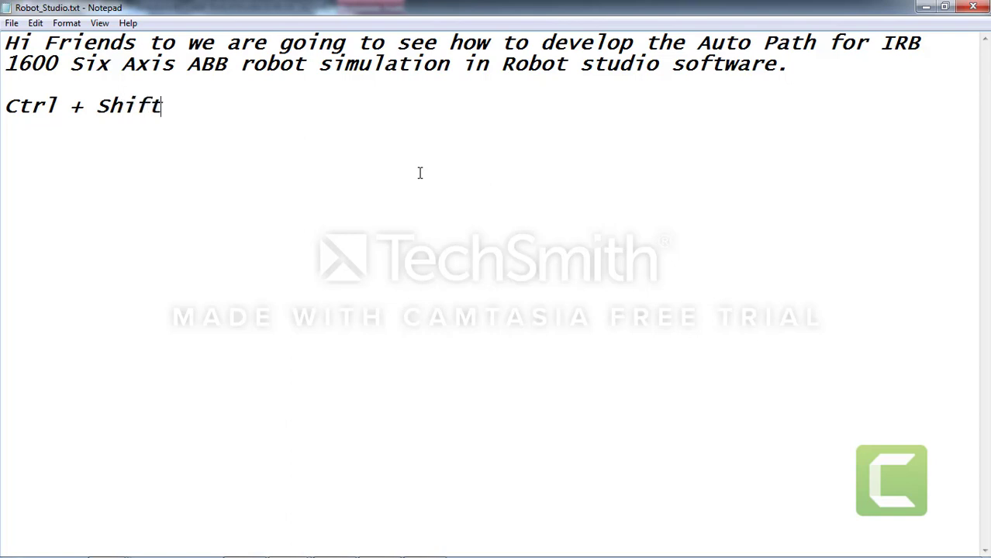
{"action": "type", "text": " + Mouse "}
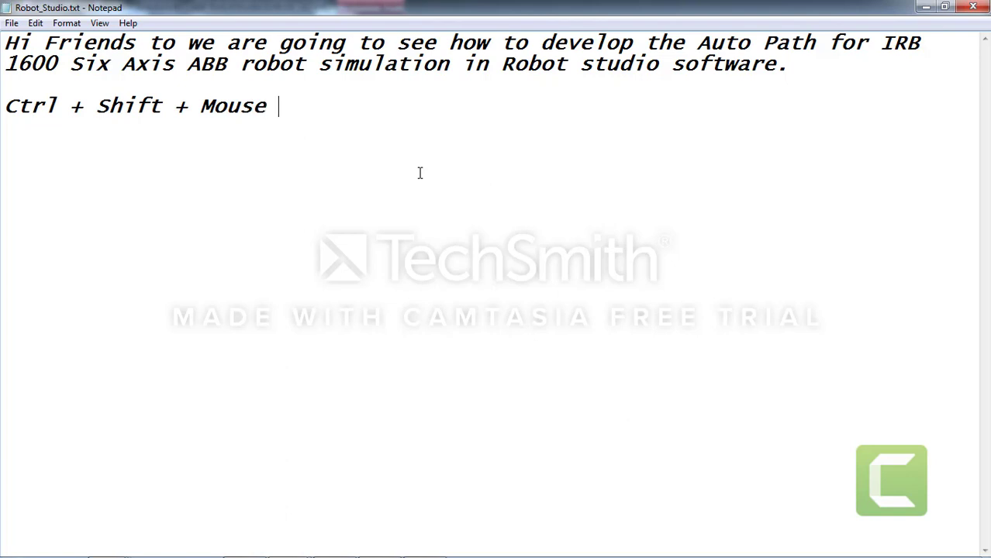
{"action": "type", "text": "left cl"}
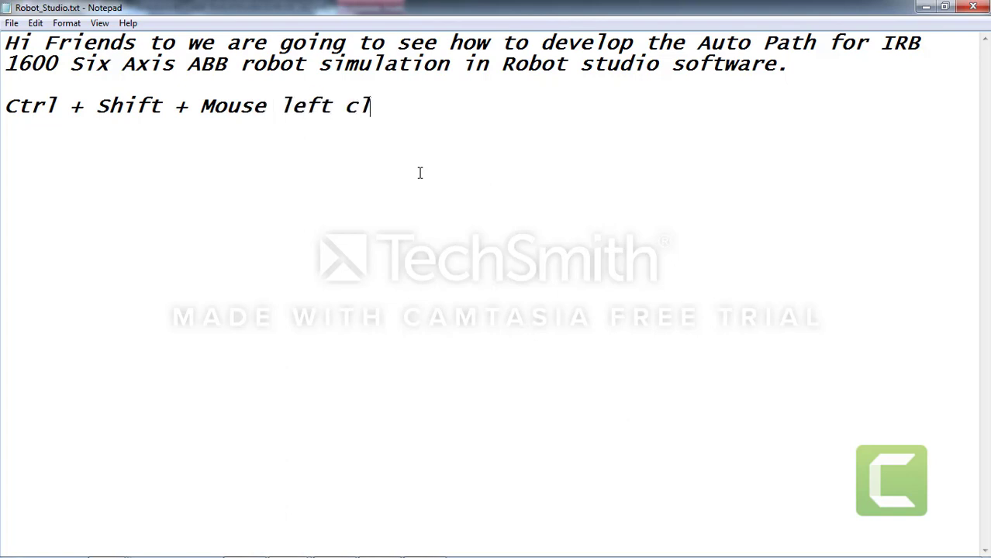
{"action": "type", "text": "ick - You can Rotate Robot"}
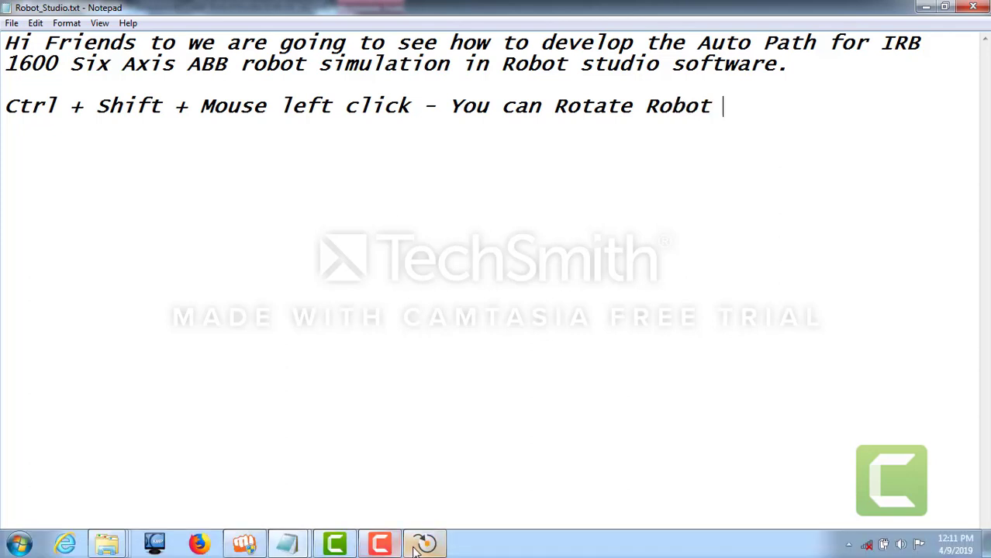
- Try rotating the view in RobotStudio, and replace the word "Robot" with "screen" at the end of the Notepad shortcut line
{"action": "left_click", "coordinate": [423, 547]}
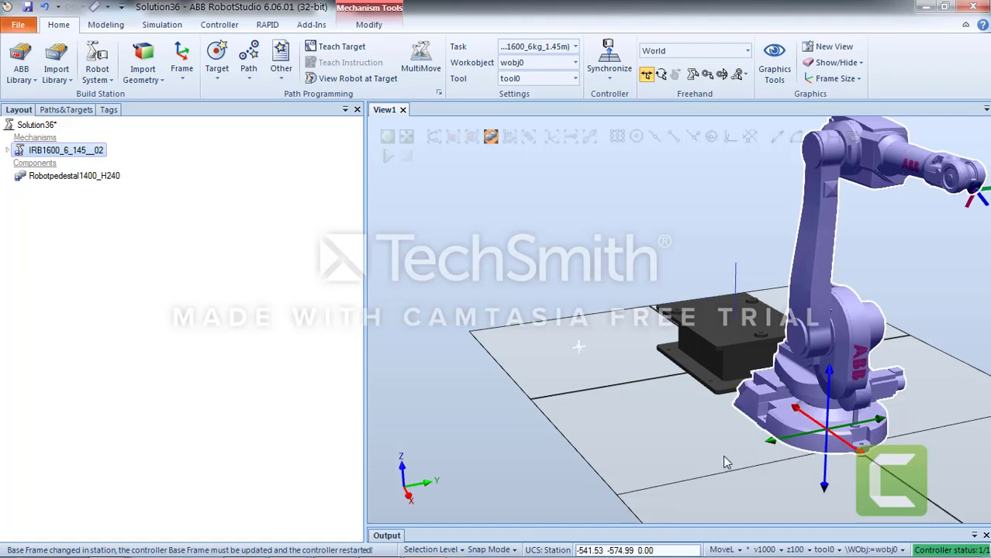
{"action": "left_click_drag", "start_coordinate": [646, 443], "coordinate": [605, 434], "text": "ctrl+shift"}
{"action": "mouse_move", "coordinate": [287, 543]}
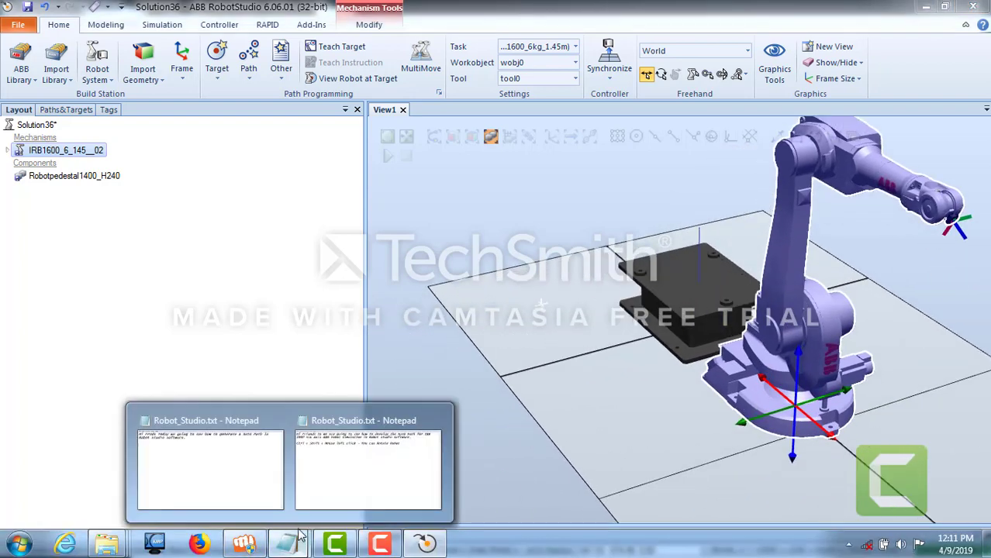
{"action": "left_click", "coordinate": [344, 483]}
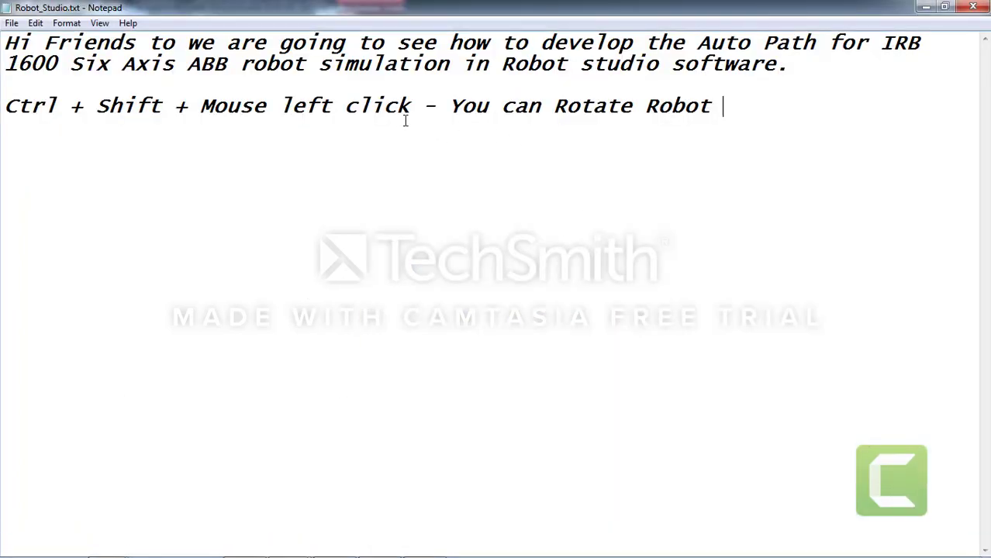
{"action": "key", "text": "BackSpace"}
{"action": "key", "text": "BackSpace"}
{"action": "key", "text": "BackSpace"}
{"action": "key", "text": "BackSpace"}
{"action": "key", "text": "BackSpace"}
{"action": "type", "text": "screen  "}
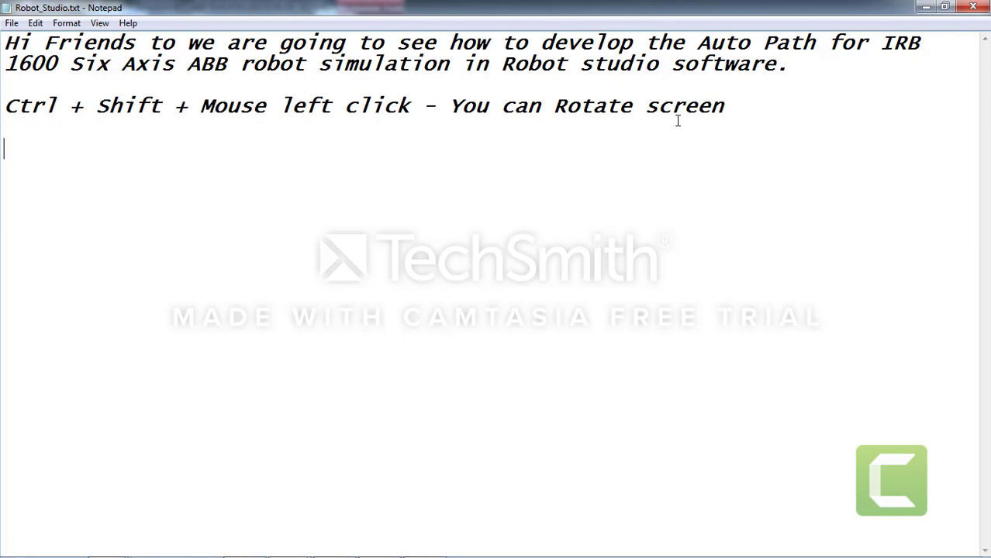
- Add the line "Ctrl + Shift - You can Pan Screen" below the rotation note
{"action": "type", "text": "Ctrl +"}
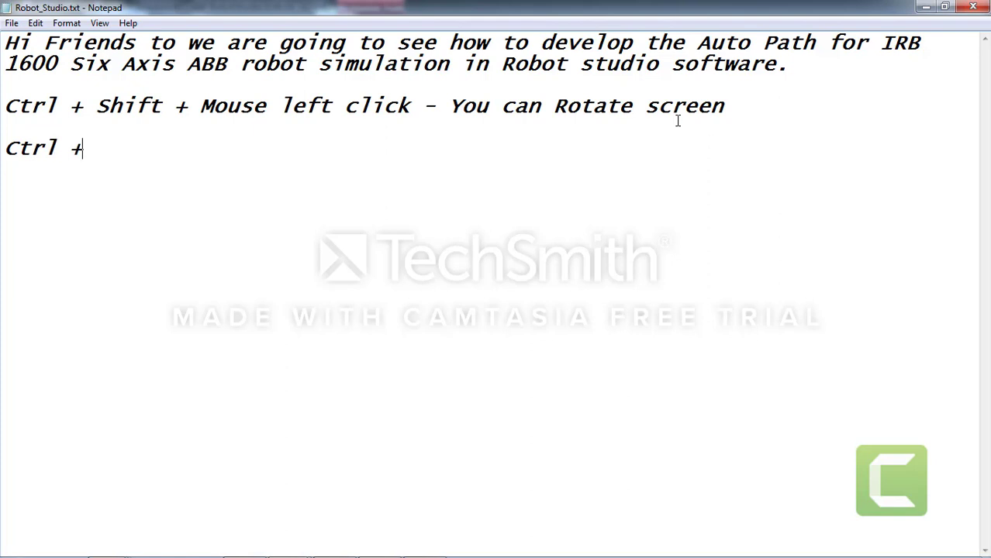
{"action": "type", "text": " Shift"}
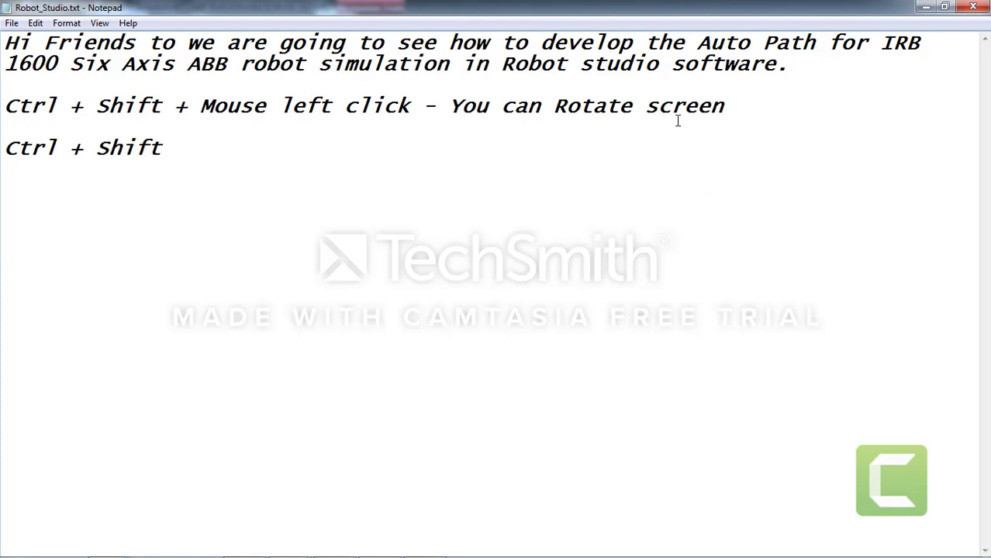
{"action": "type", "text": " - You ca"}
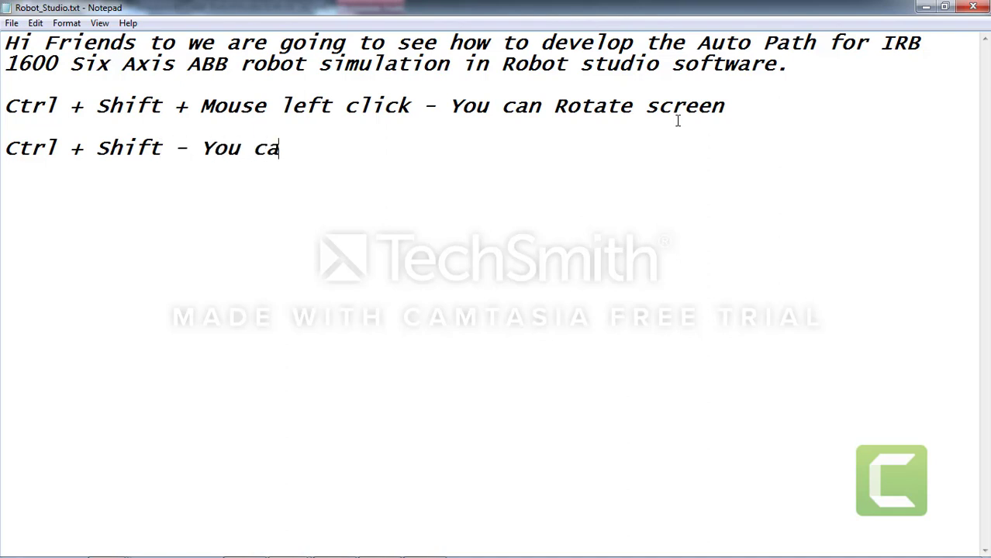
{"action": "type", "text": "n Pan "}
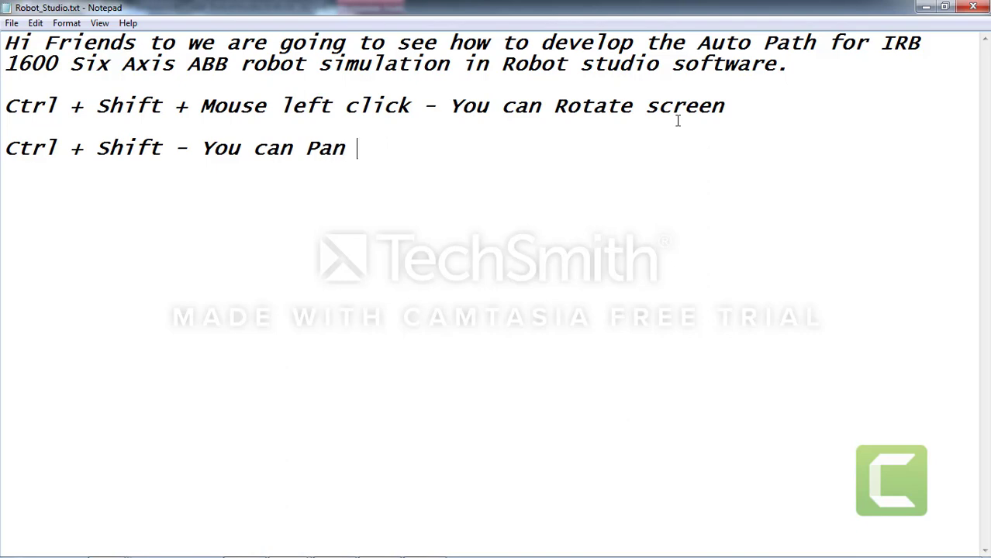
{"action": "type", "text": "Screen"}
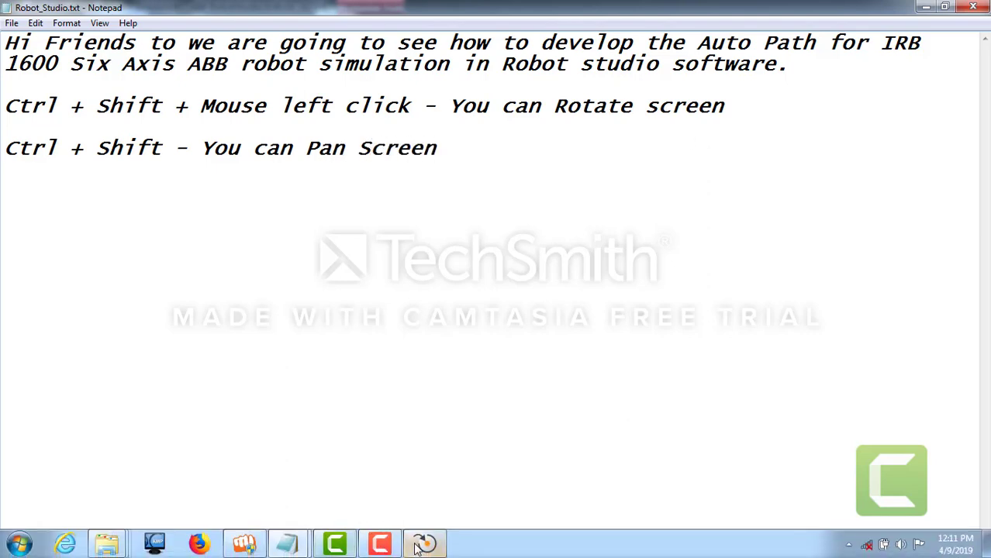
- Switch back to RobotStudio and enlarge the 3D view by narrowing the Layout browser
{"action": "left_click", "coordinate": [425, 543]}
{"action": "left_click_drag", "start_coordinate": [620, 370], "coordinate": [523, 383], "text": "ctrl"}
{"action": "left_click_drag", "start_coordinate": [574, 349], "coordinate": [535, 388], "text": "ctrl+shift"}
{"action": "left_click_drag", "start_coordinate": [365, 194], "coordinate": [150, 197]}
{"action": "left_click_drag", "start_coordinate": [601, 392], "coordinate": [570, 379], "text": "ctrl+shift"}
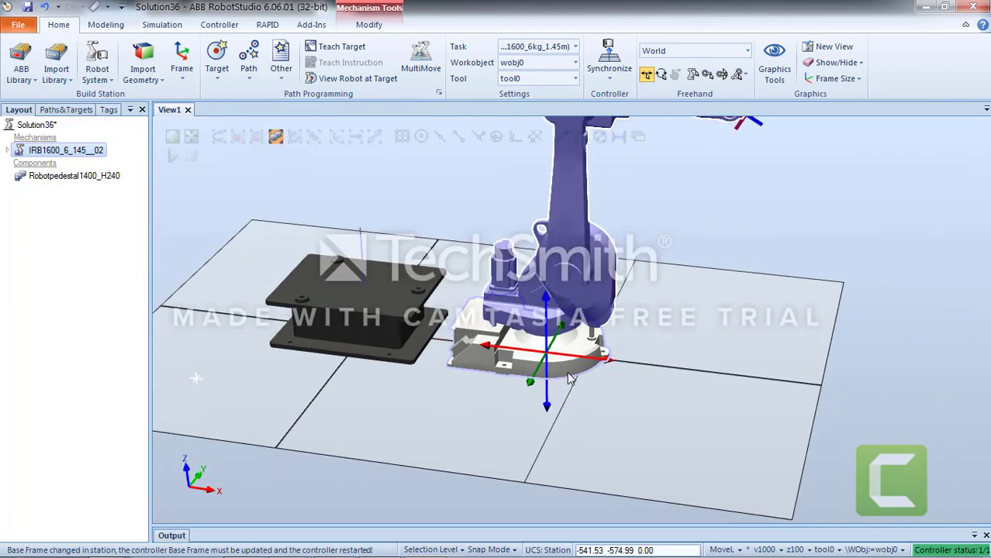
{"action": "scroll", "coordinate": [571, 378], "scroll_direction": "down", "scroll_amount": 2}
{"action": "left_click_drag", "start_coordinate": [606, 340], "coordinate": [588, 352], "text": "ctrl+shift"}
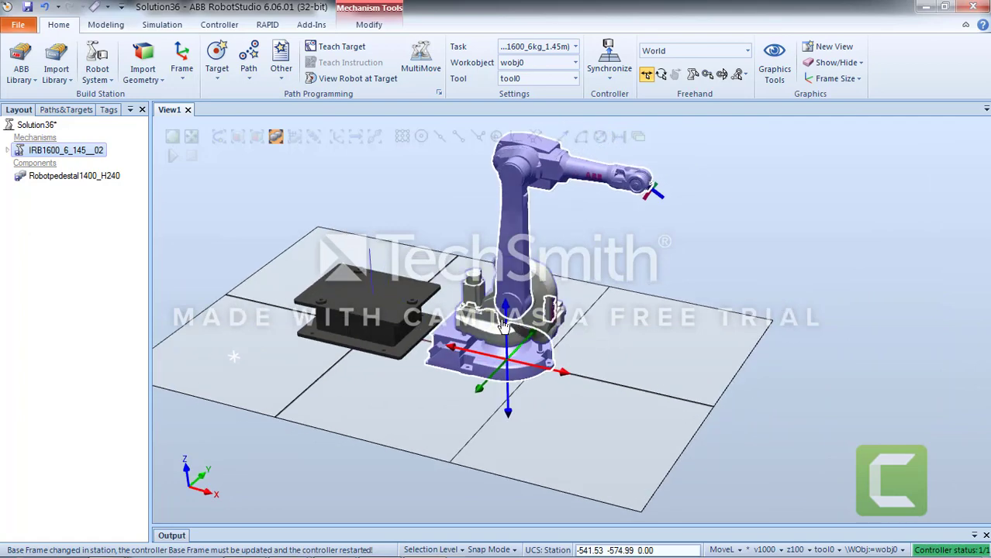
- Raise the IRB1600 robot above the floor along the Z axis, moving the task frame with it
{"action": "left_click_drag", "start_coordinate": [508, 328], "coordinate": [508, 312]}
{"action": "left_click_drag", "start_coordinate": [508, 232], "coordinate": [502, 190]}
{"action": "left_click", "coordinate": [546, 286]}
- Open one-point placement for the IRB1600 robot with World as reference, and enable body selection and object snapping
{"action": "left_click_drag", "start_coordinate": [547, 285], "coordinate": [516, 375], "text": "ctrl+shift"}
{"action": "scroll", "coordinate": [516, 375], "scroll_direction": "up", "scroll_amount": 2}
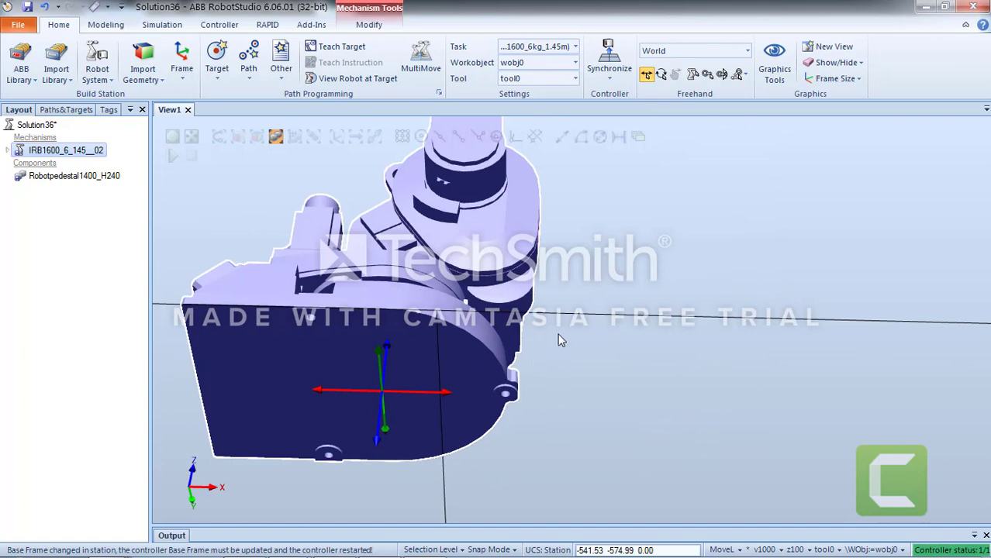
{"action": "left_click_drag", "start_coordinate": [591, 294], "coordinate": [636, 264], "text": "ctrl+shift"}
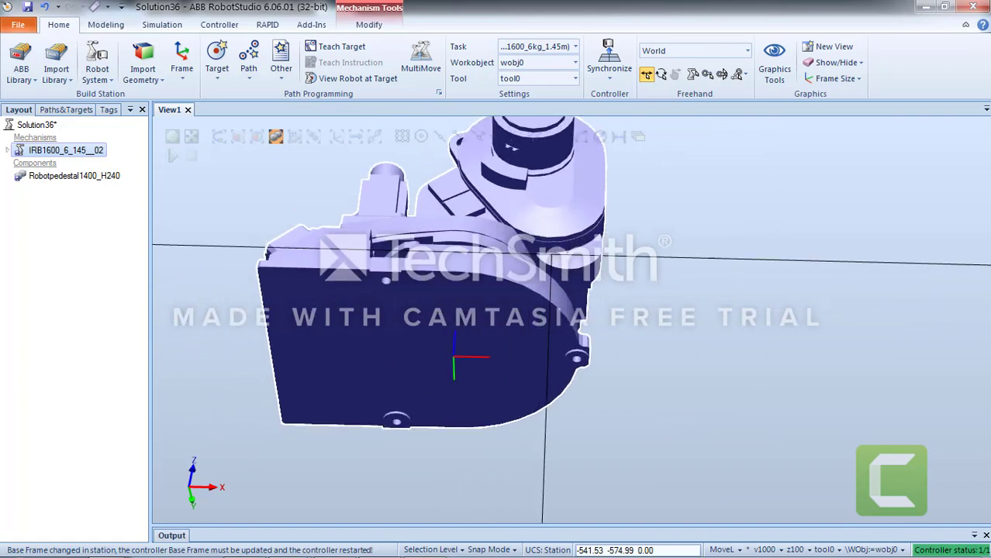
{"action": "right_click", "coordinate": [45, 152]}
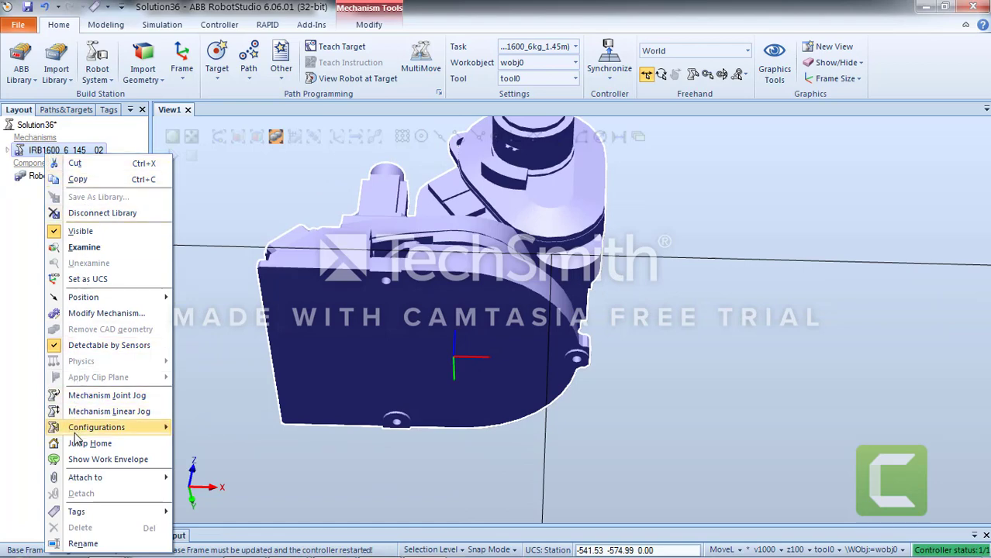
{"action": "mouse_move", "coordinate": [135, 296]}
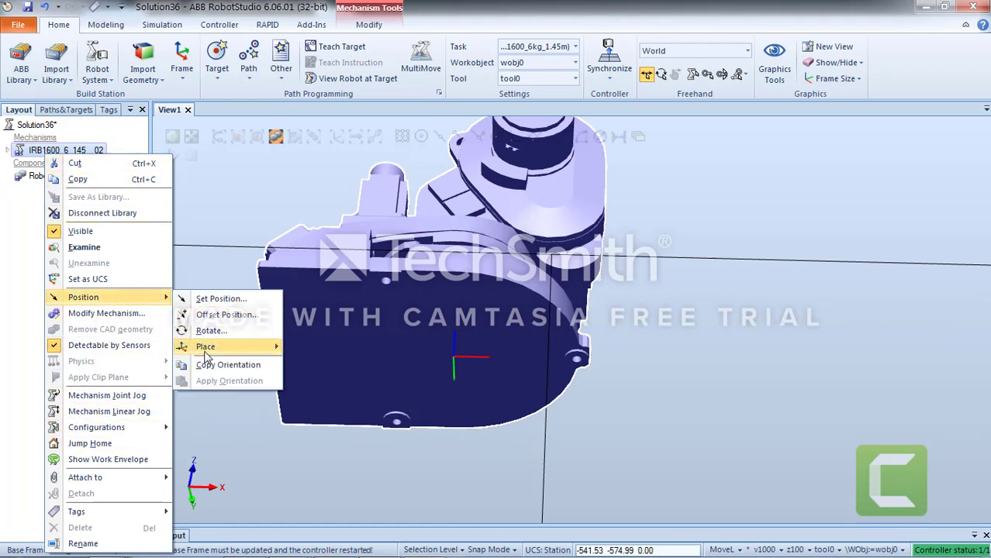
{"action": "mouse_move", "coordinate": [205, 355]}
{"action": "left_click", "coordinate": [312, 347]}
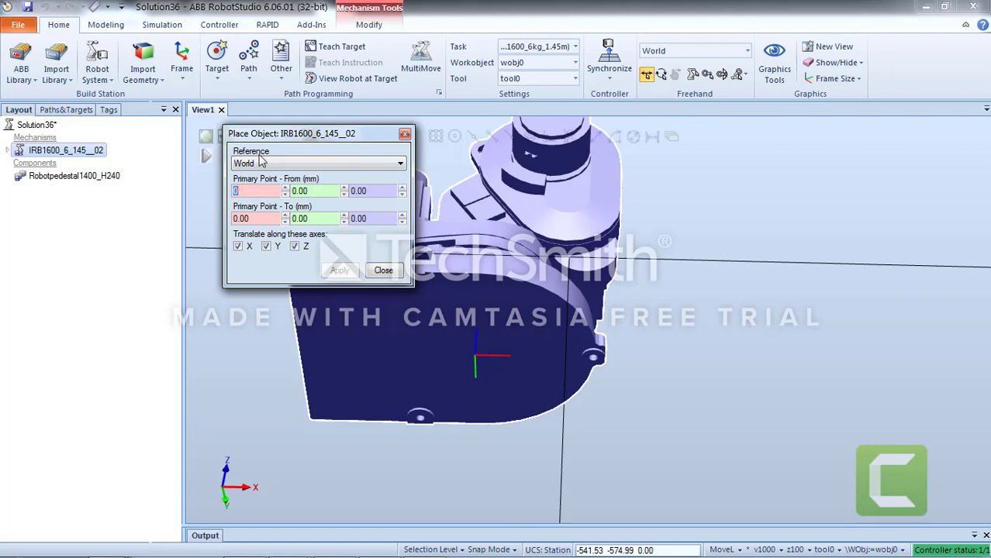
{"action": "left_click_drag", "start_coordinate": [271, 136], "coordinate": [351, 247]}
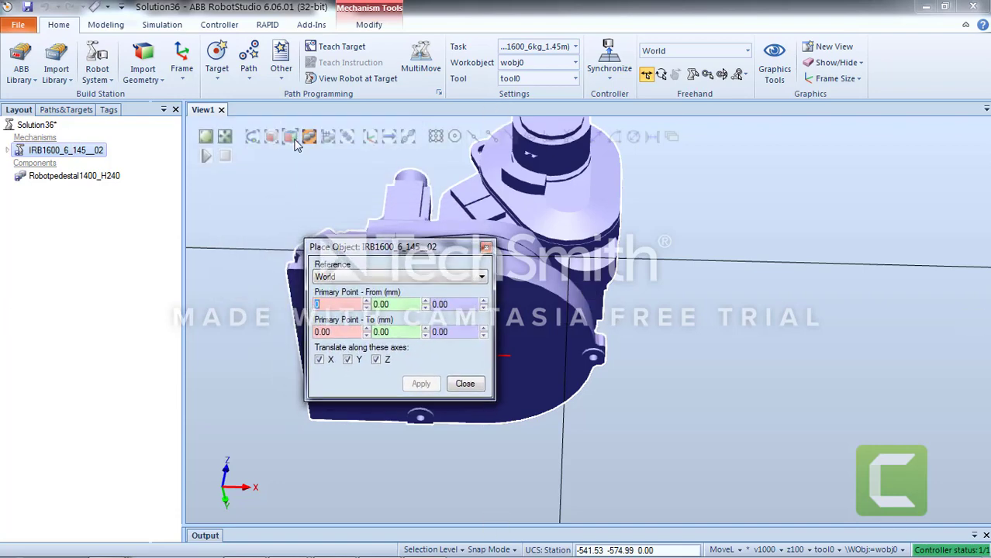
{"action": "left_click", "coordinate": [295, 145]}
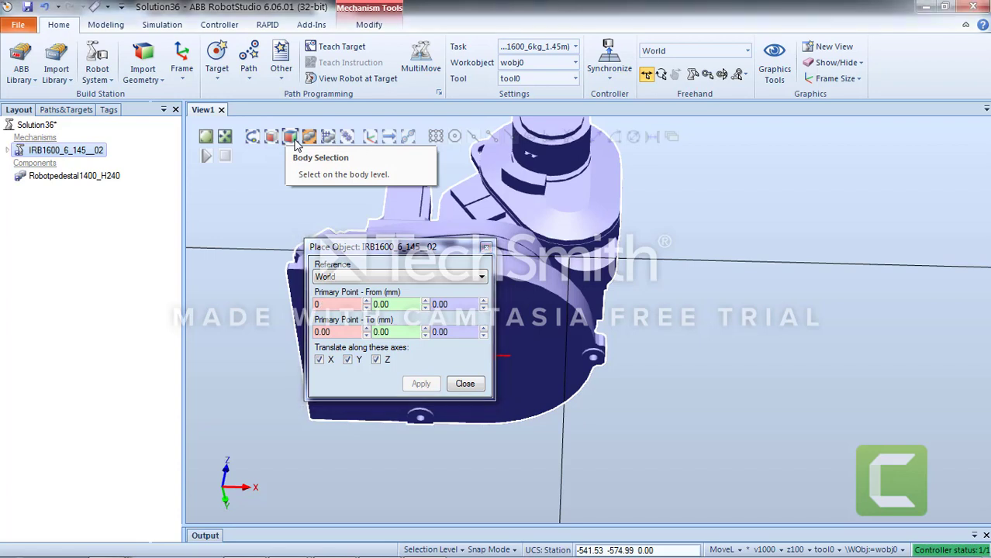
{"action": "left_click", "coordinate": [436, 138]}
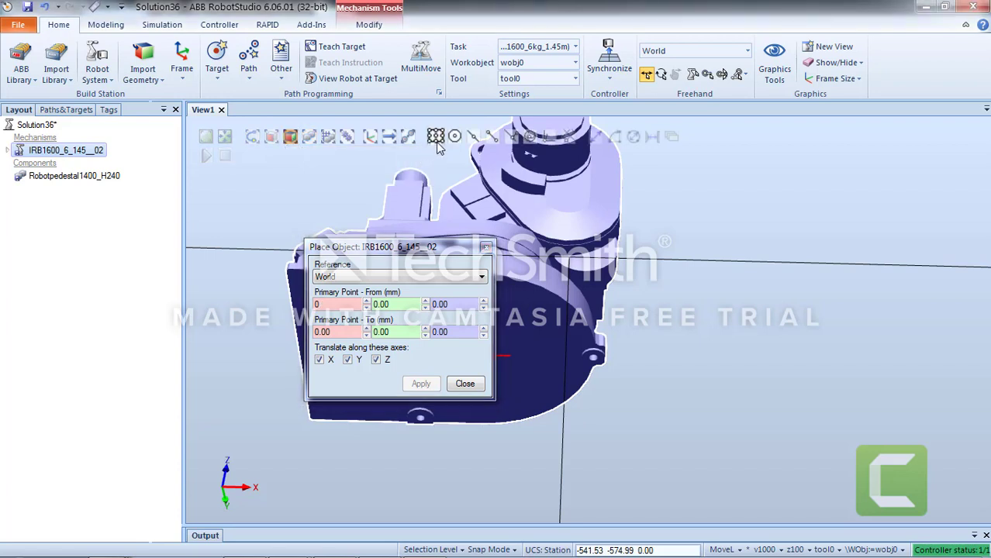
- Pick the front mounting hole under the robot base as the from point and the pedestal's matching top hole as the to point
{"action": "left_click", "coordinate": [335, 304]}
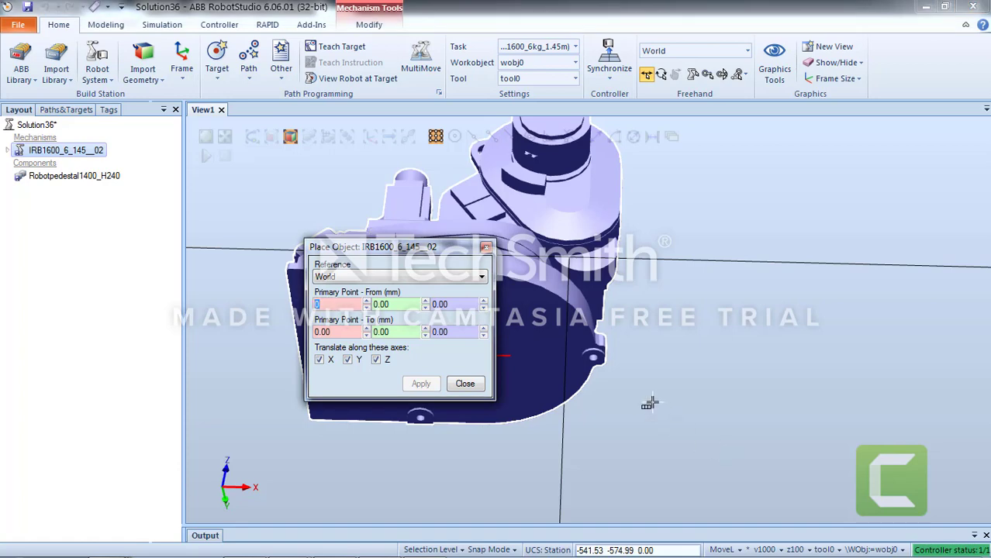
{"action": "left_click", "coordinate": [593, 358]}
{"action": "left_click_drag", "start_coordinate": [394, 256], "coordinate": [672, 273]}
{"action": "scroll", "coordinate": [740, 188], "scroll_direction": "down", "scroll_amount": 2}
{"action": "left_click_drag", "start_coordinate": [740, 188], "coordinate": [605, 269], "text": "ctrl+shift"}
{"action": "left_click_drag", "start_coordinate": [466, 273], "coordinate": [454, 317], "text": "ctrl+shift"}
{"action": "left_click", "coordinate": [608, 351]}
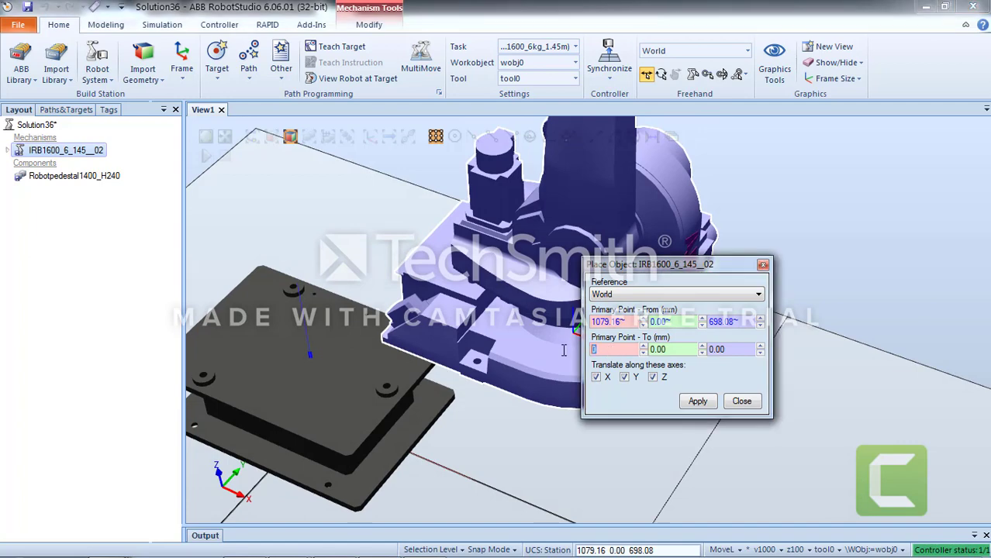
{"action": "left_click", "coordinate": [389, 387]}
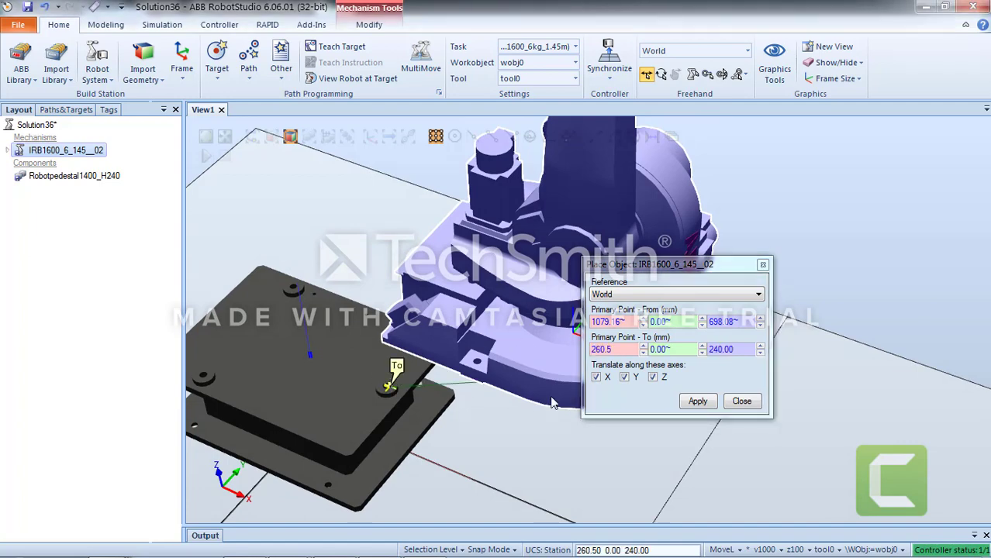
- Apply the placement to seat the robot on the pedestal, moving the task frame with it, and close the placement dialog
{"action": "left_click", "coordinate": [702, 404]}
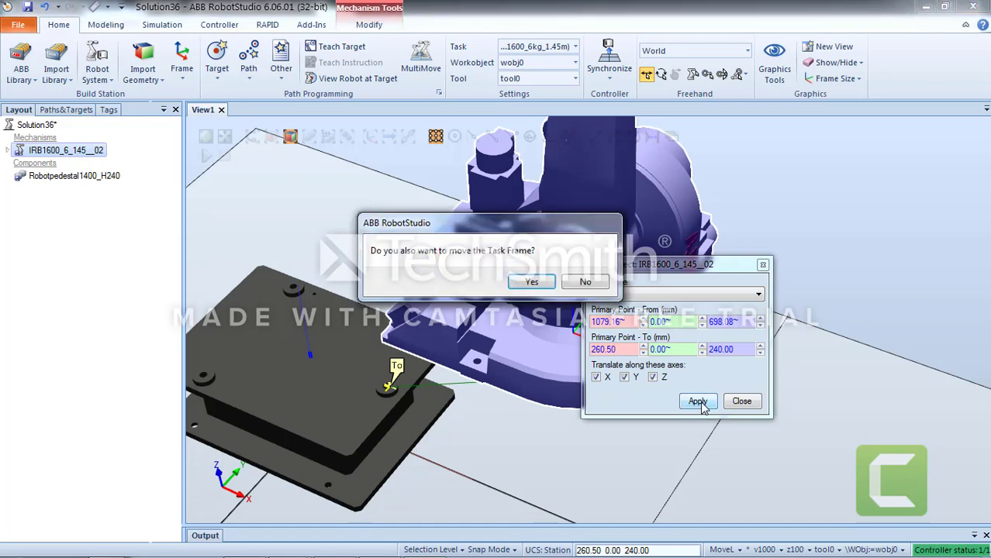
{"action": "left_click", "coordinate": [530, 283]}
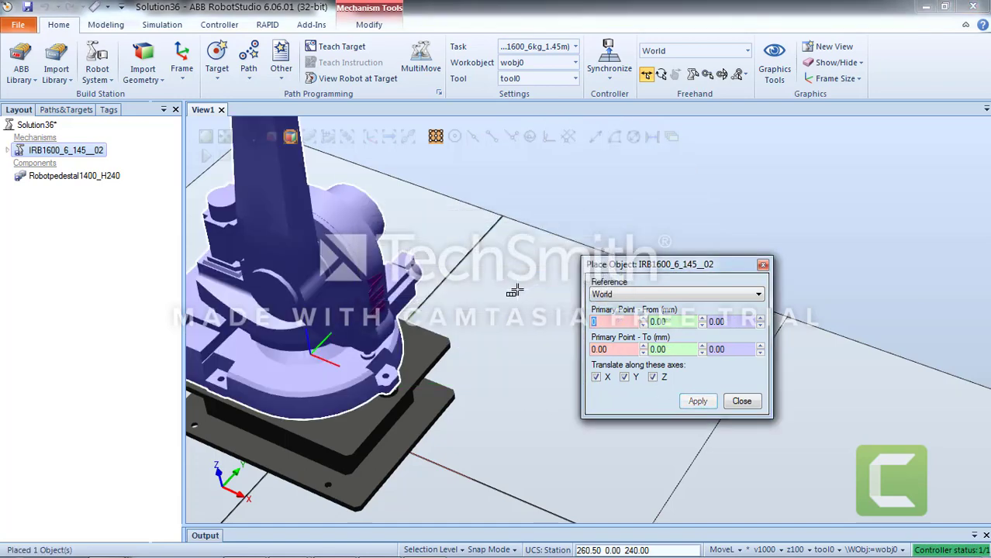
{"action": "left_click", "coordinate": [742, 401]}
{"action": "left_click_drag", "start_coordinate": [453, 432], "coordinate": [526, 353], "text": "ctrl+shift"}
{"action": "scroll", "coordinate": [525, 353], "scroll_direction": "down", "scroll_amount": 6}
{"action": "mouse_move", "coordinate": [557, 319]}
{"action": "left_mouse_down", "text": "ctrl+shift"}
{"action": "mouse_move", "coordinate": [571, 287]}
{"action": "mouse_move", "coordinate": [538, 319]}
{"action": "left_mouse_up", "text": "ctrl+shift"}
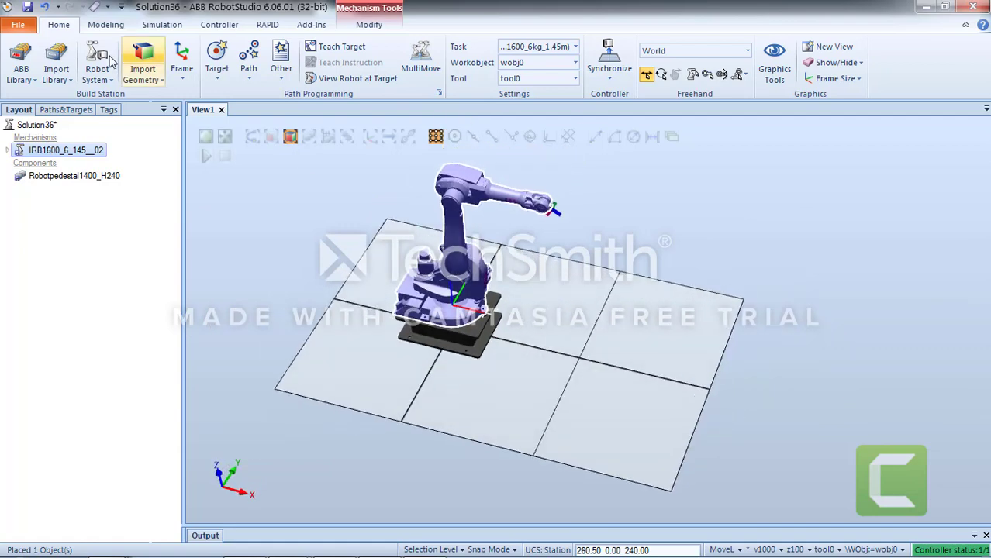
- Import myTool from the Training Objects in the equipment library
{"action": "left_click", "coordinate": [57, 80]}
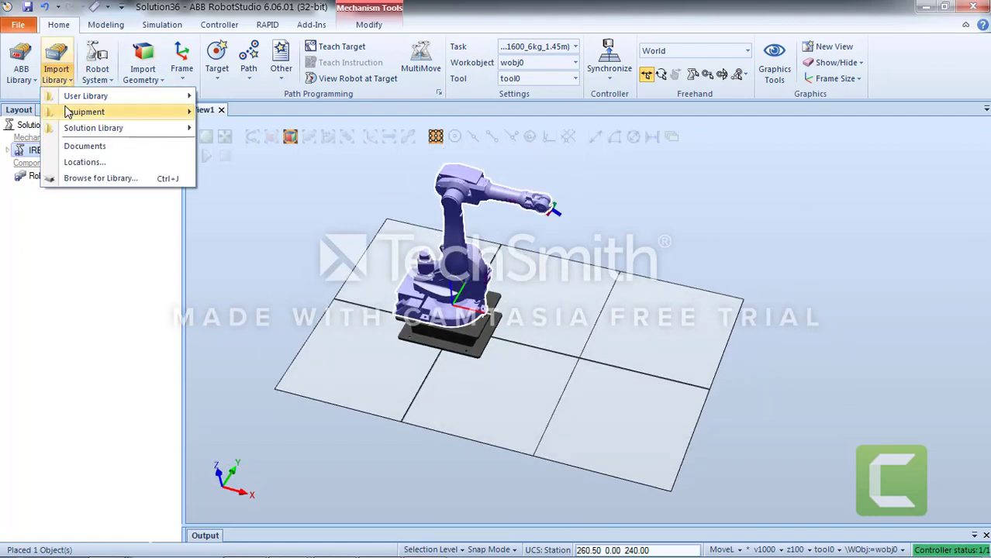
{"action": "mouse_move", "coordinate": [70, 112]}
{"action": "left_click_drag", "start_coordinate": [560, 167], "coordinate": [536, 392]}
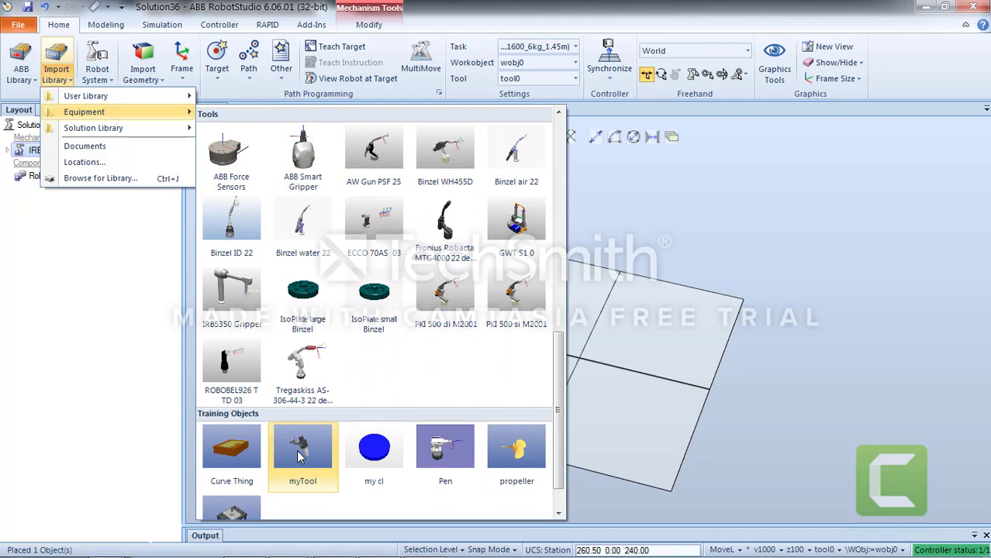
{"action": "left_click", "coordinate": [299, 454]}
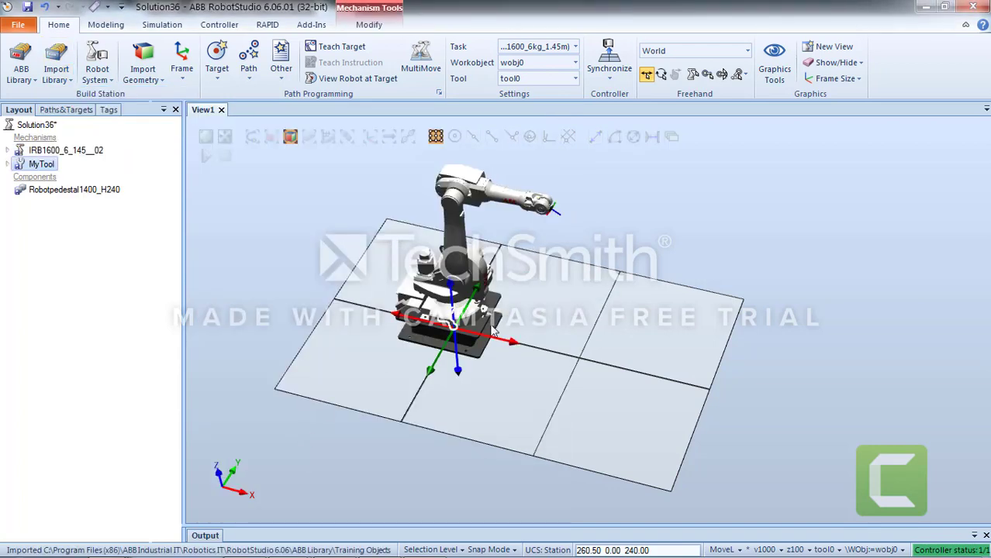
{"action": "left_click_drag", "start_coordinate": [519, 328], "coordinate": [566, 267], "text": "ctrl+shift"}
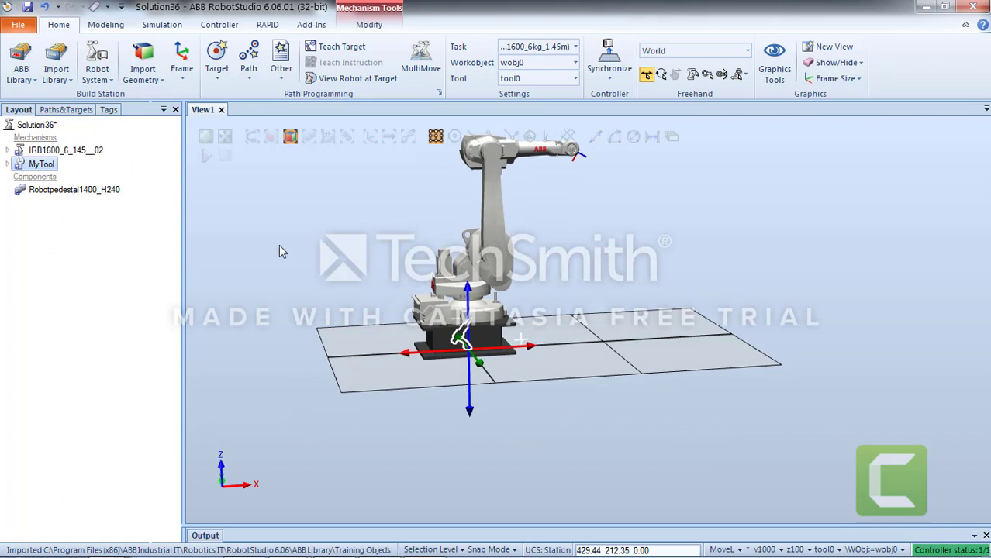
- Attach MyTool to IRB1600_6_145__02 T_ROB1 and update the tool's position to the robot flange
{"action": "right_click", "coordinate": [26, 165]}
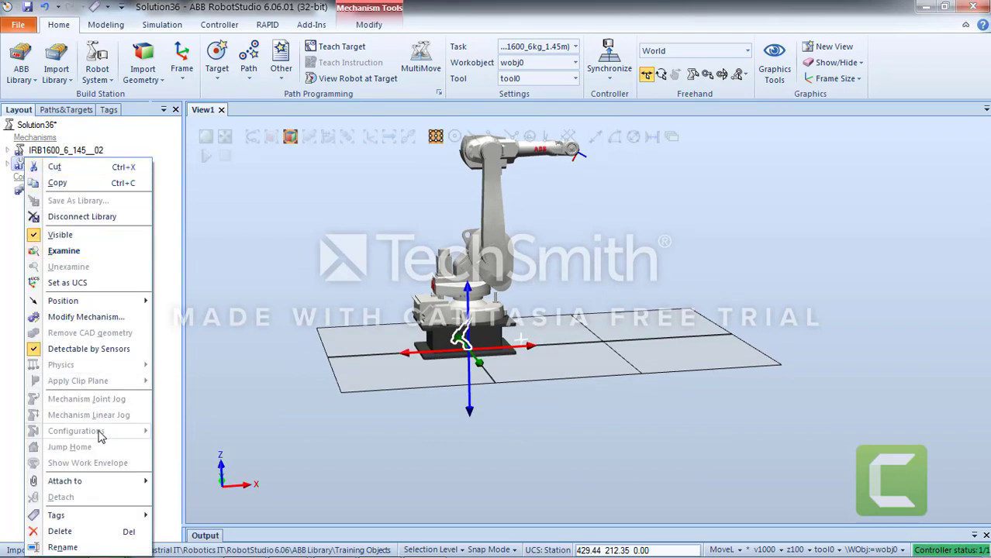
{"action": "mouse_move", "coordinate": [137, 482]}
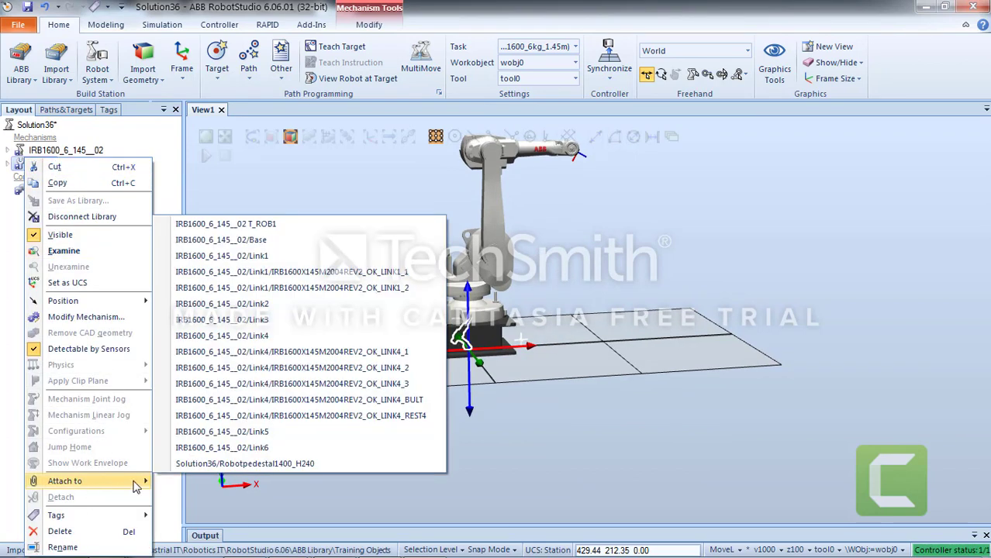
{"action": "left_click", "coordinate": [292, 229]}
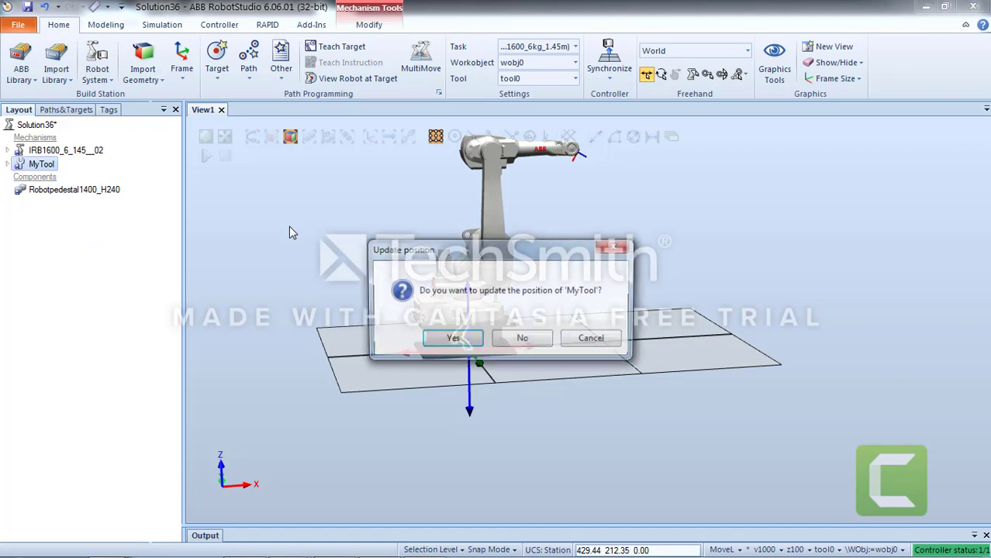
{"action": "left_click", "coordinate": [454, 339]}
{"action": "mouse_move", "coordinate": [603, 225]}
{"action": "left_mouse_down", "text": "ctrl+shift"}
{"action": "mouse_move", "coordinate": [621, 221]}
{"action": "mouse_move", "coordinate": [585, 236]}
{"action": "mouse_move", "coordinate": [630, 212]}
{"action": "mouse_move", "coordinate": [597, 242]}
{"action": "left_mouse_up", "text": "ctrl+shift"}
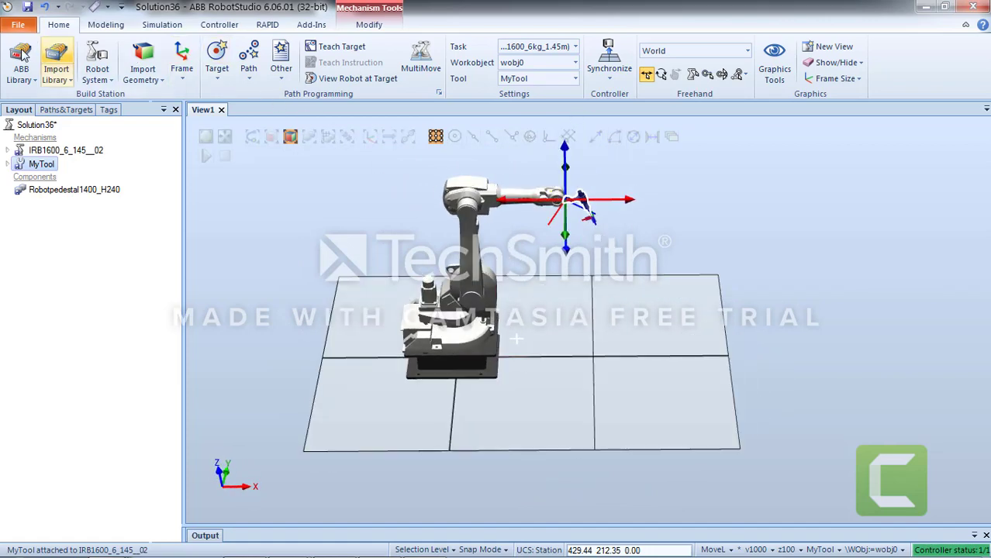
- Import the propeller table from the Training Objects and move it along the X axis to about X 760 mm, in front of the robot
{"action": "left_click", "coordinate": [55, 76]}
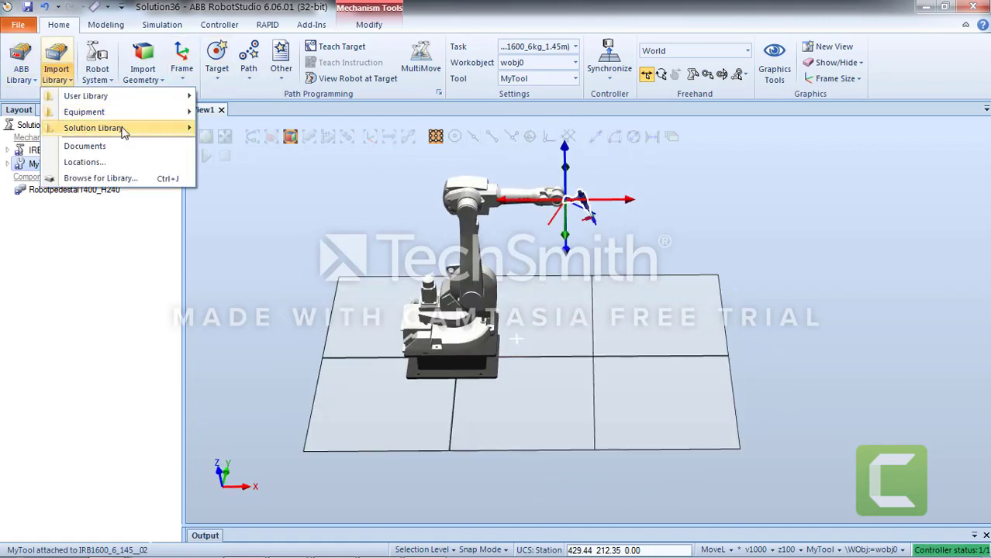
{"action": "mouse_move", "coordinate": [131, 115]}
{"action": "left_click_drag", "start_coordinate": [557, 195], "coordinate": [549, 410]}
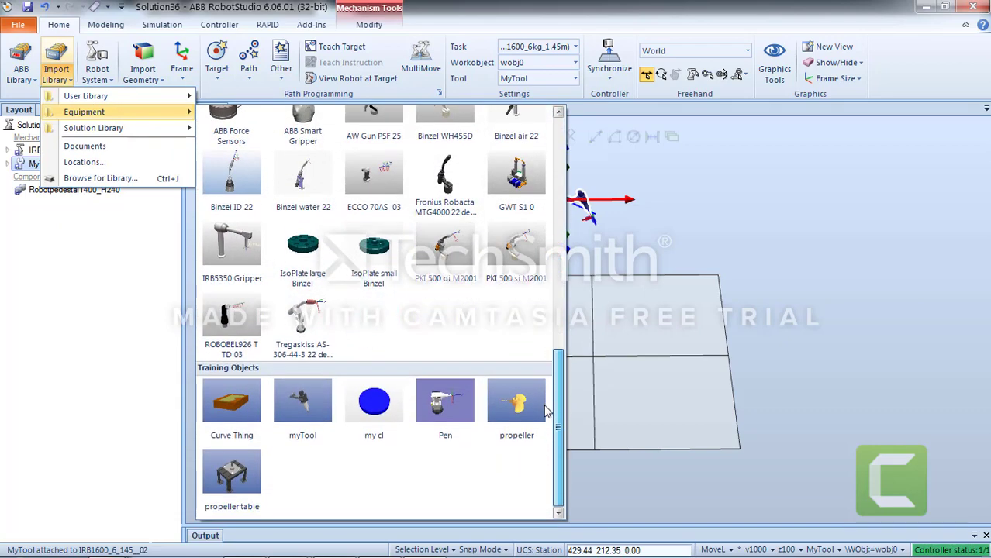
{"action": "left_click", "coordinate": [230, 481]}
{"action": "left_click_drag", "start_coordinate": [634, 312], "coordinate": [610, 295], "text": "ctrl+shift"}
{"action": "left_click_drag", "start_coordinate": [529, 367], "coordinate": [577, 373]}
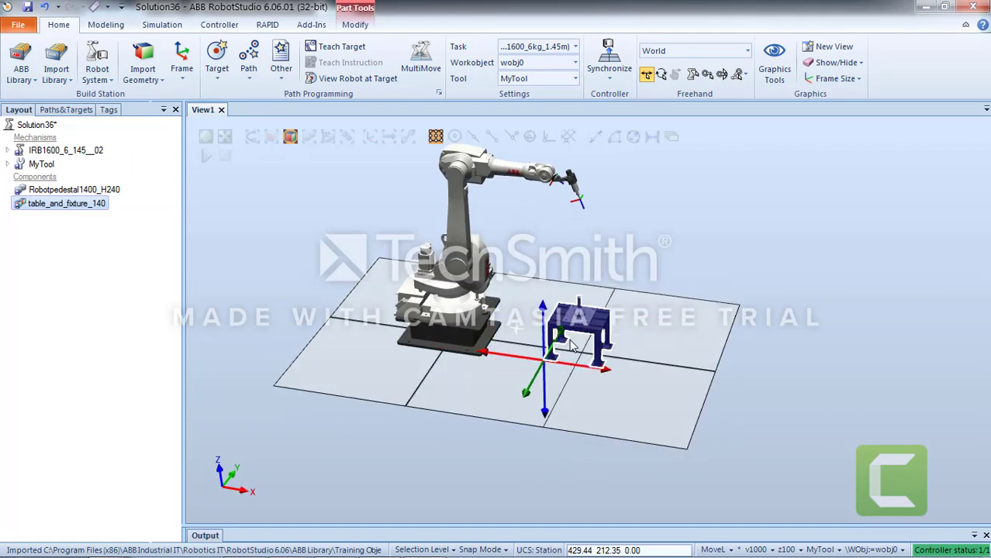
- Set the orientation of table_and_fixture_140 to 90 degrees about the Z axis, relative to World
{"action": "right_click", "coordinate": [58, 206]}
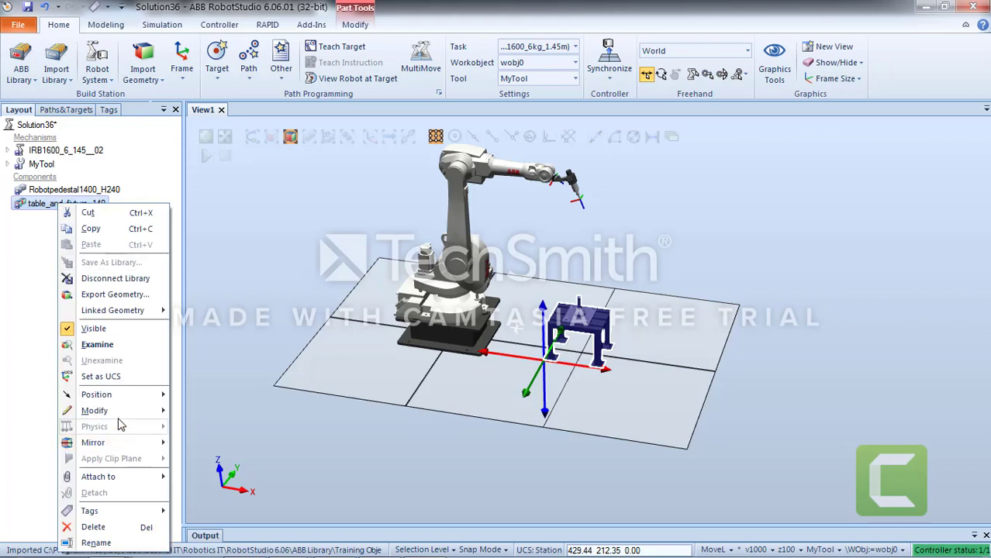
{"action": "mouse_move", "coordinate": [122, 479]}
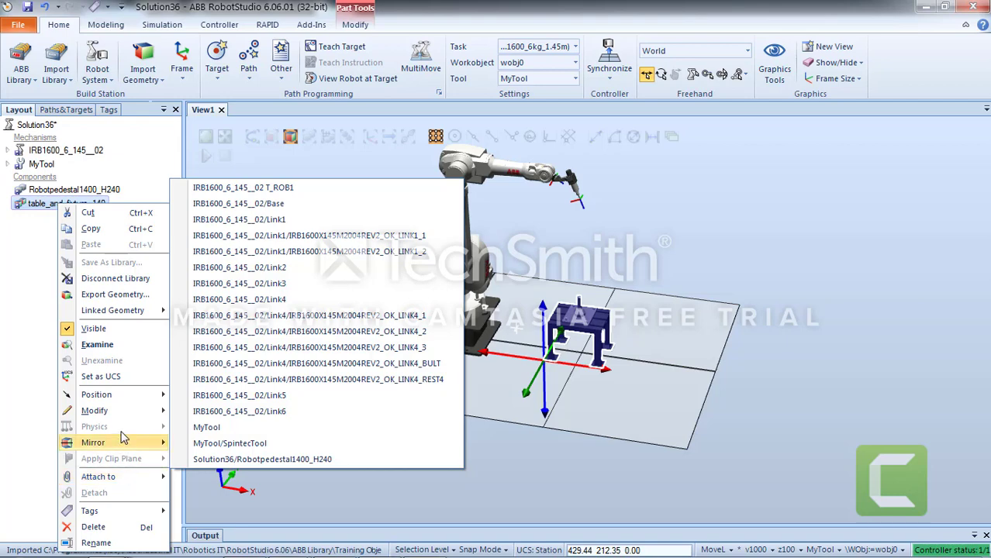
{"action": "mouse_move", "coordinate": [131, 398]}
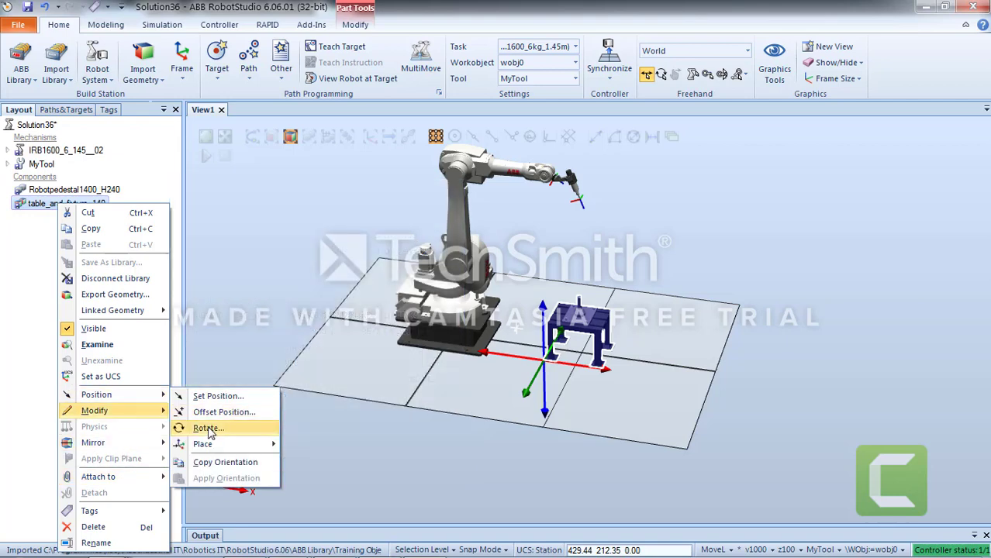
{"action": "left_click", "coordinate": [230, 400]}
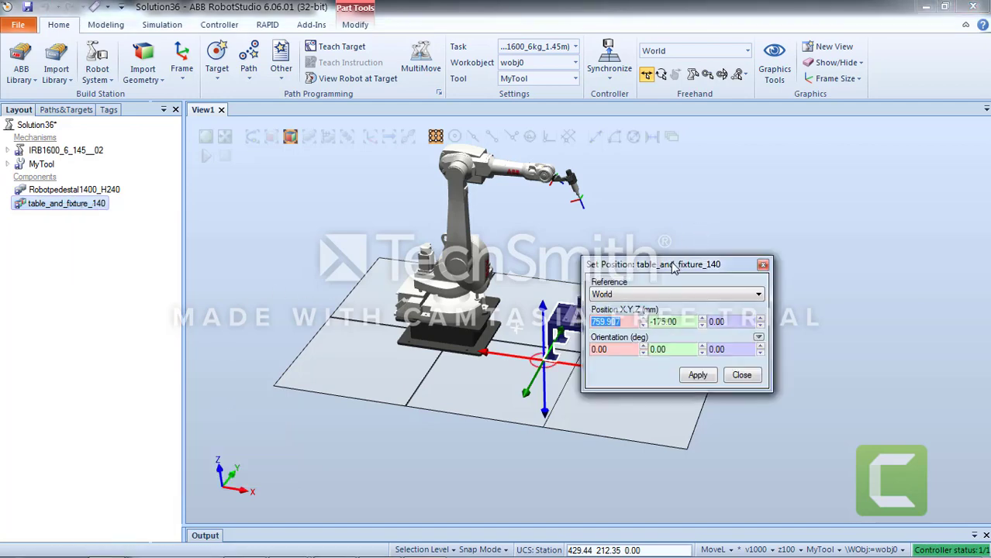
{"action": "left_click_drag", "start_coordinate": [663, 273], "coordinate": [741, 249]}
{"action": "left_click", "coordinate": [829, 328]}
{"action": "type", "text": "9"}
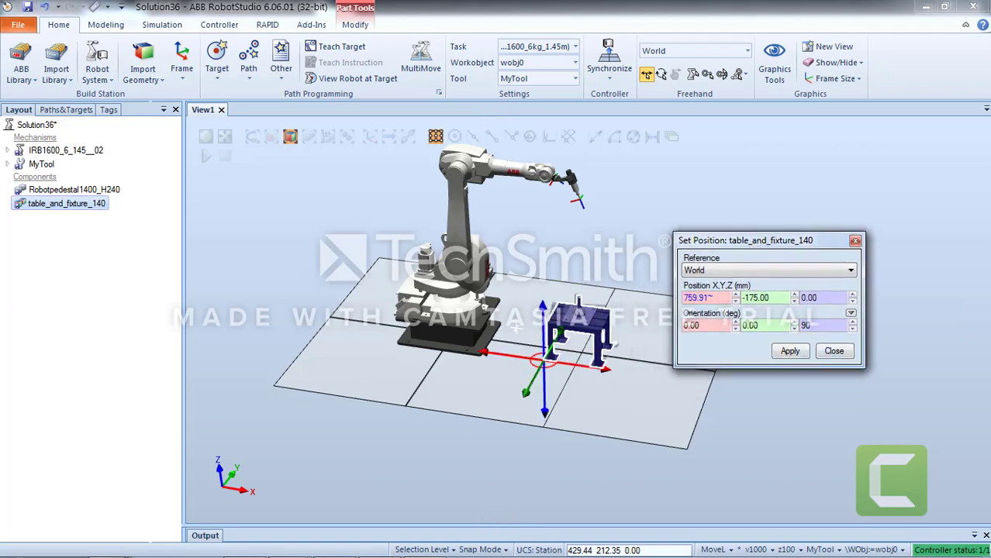
{"action": "type", "text": "0"}
{"action": "key", "text": "Return"}
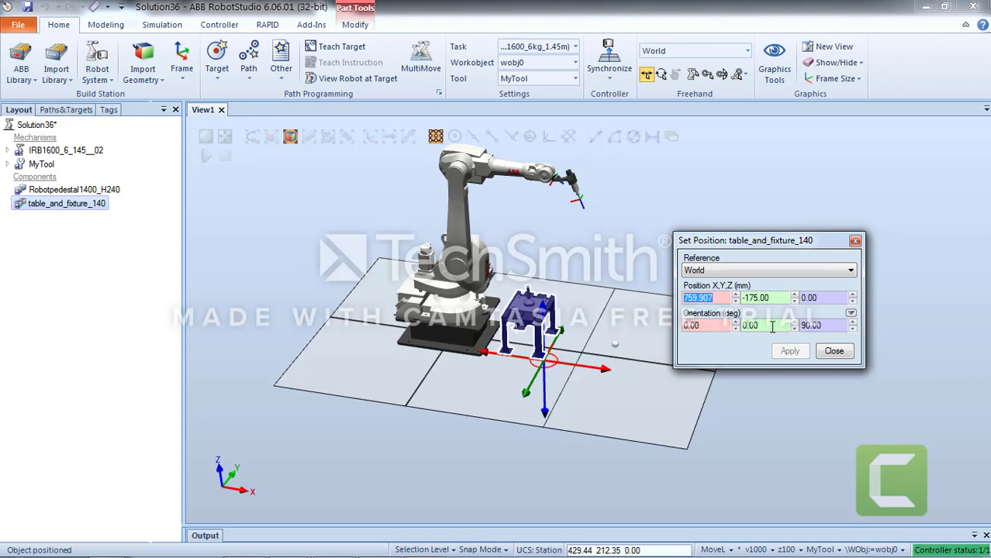
{"action": "left_click", "coordinate": [832, 352]}
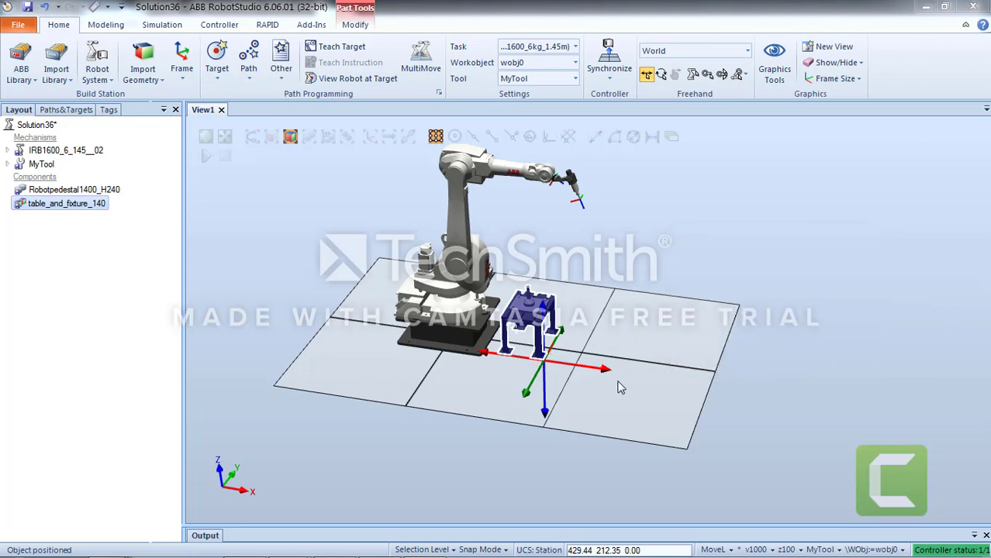
- Move the rotated table slightly farther from the robot along the X axis
{"action": "left_click_drag", "start_coordinate": [595, 376], "coordinate": [632, 375]}
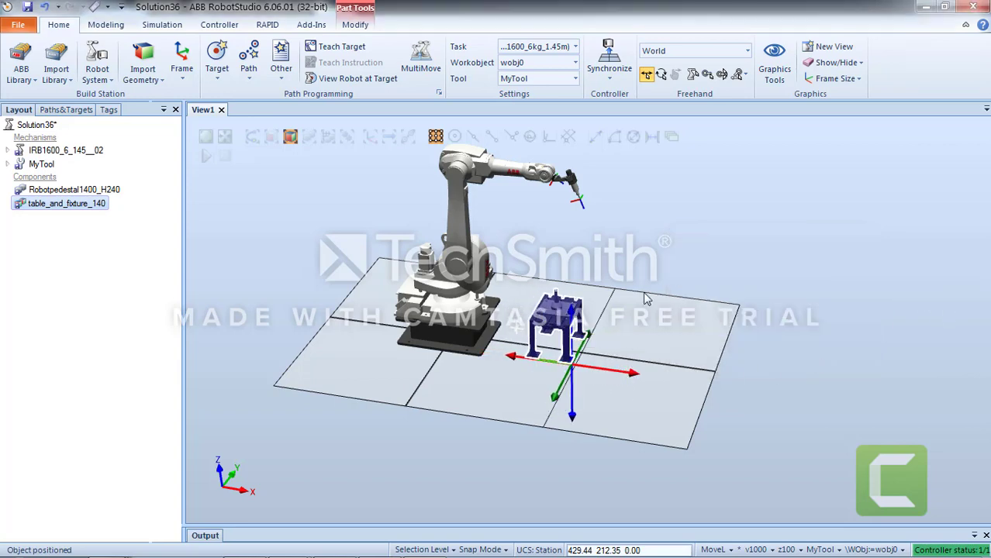
{"action": "left_click_drag", "start_coordinate": [675, 293], "coordinate": [613, 335], "text": "ctrl+shift"}
{"action": "scroll", "coordinate": [578, 343], "scroll_direction": "up", "scroll_amount": 4}
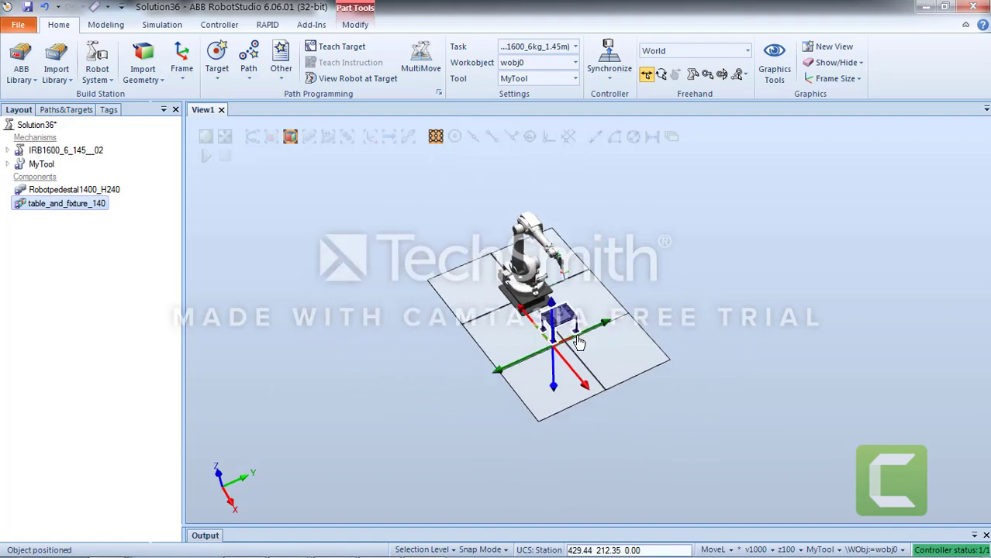
{"action": "scroll", "coordinate": [575, 346], "scroll_direction": "down", "scroll_amount": 2}
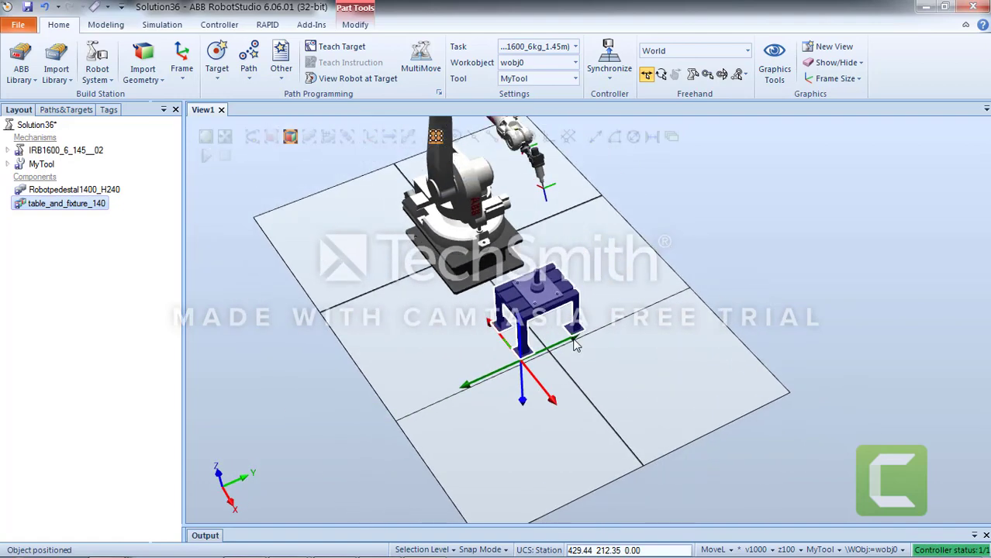
- Inspect the positioned table and its fixture plate beside the robot from several angles and distances
{"action": "left_click_drag", "start_coordinate": [574, 346], "coordinate": [682, 314], "text": "ctrl+shift"}
{"action": "scroll", "coordinate": [618, 299], "scroll_direction": "up", "scroll_amount": 2}
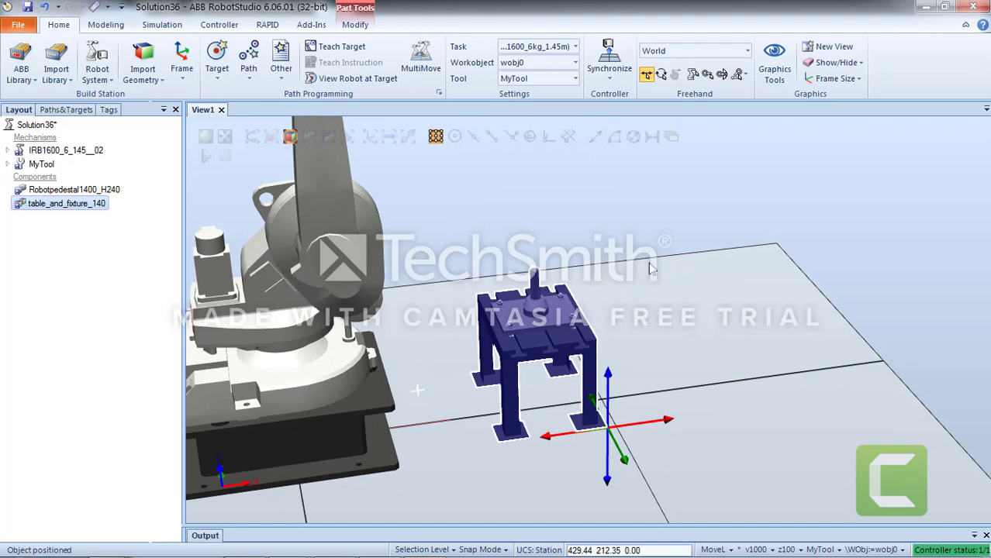
{"action": "left_click_drag", "start_coordinate": [659, 259], "coordinate": [634, 296], "text": "ctrl+shift"}
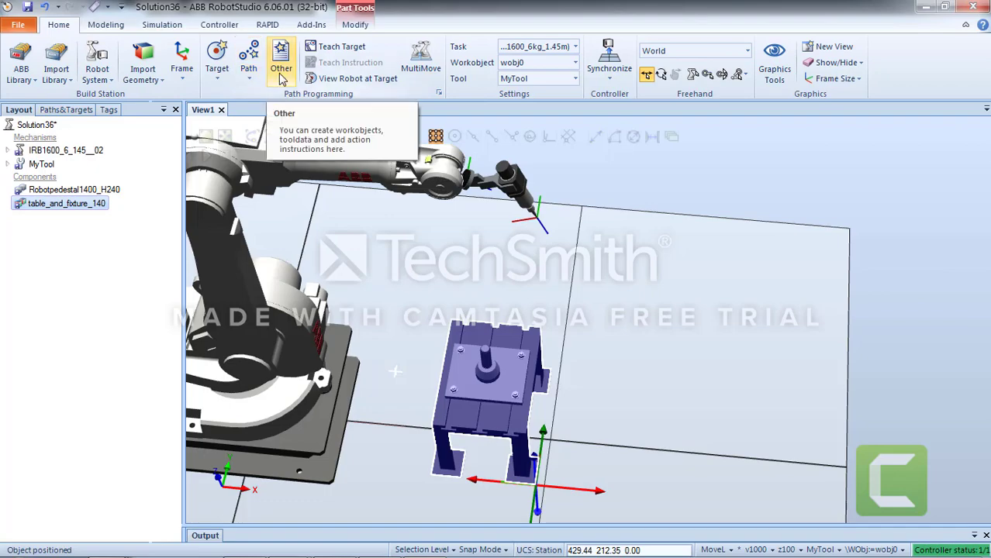
{"action": "left_click_drag", "start_coordinate": [528, 296], "coordinate": [508, 296], "text": "ctrl+shift"}
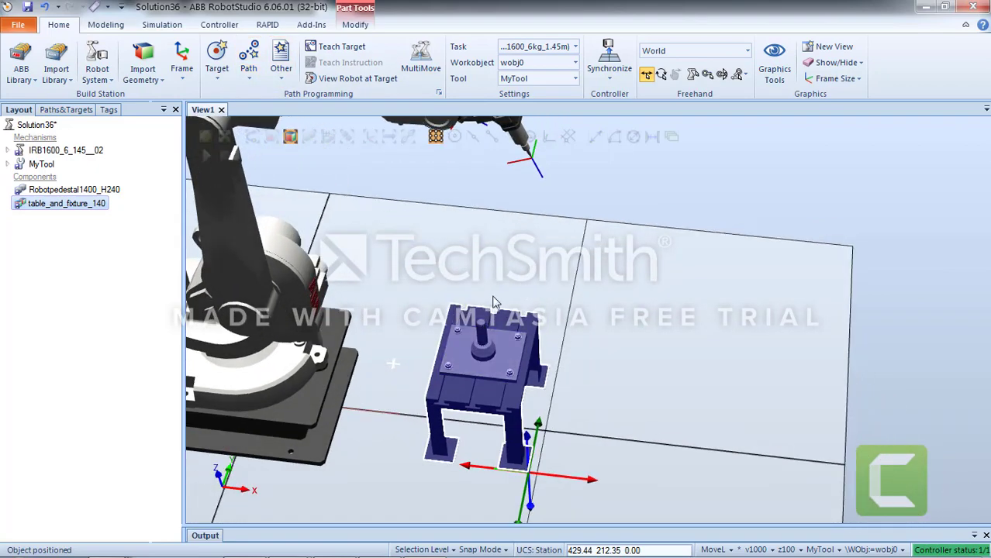
{"action": "scroll", "coordinate": [442, 292], "scroll_direction": "up", "scroll_amount": 5}
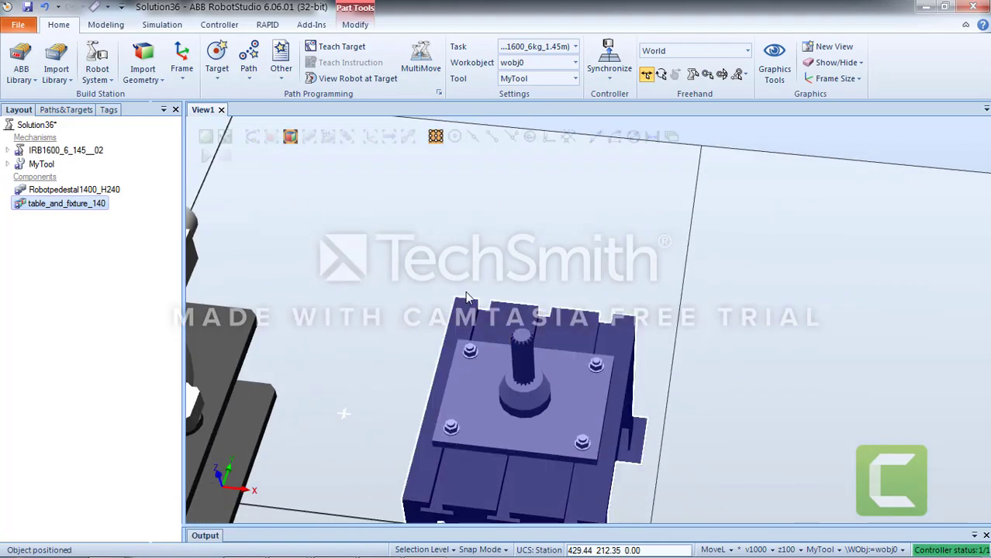
{"action": "left_click_drag", "start_coordinate": [473, 416], "coordinate": [499, 369], "text": "ctrl+shift"}
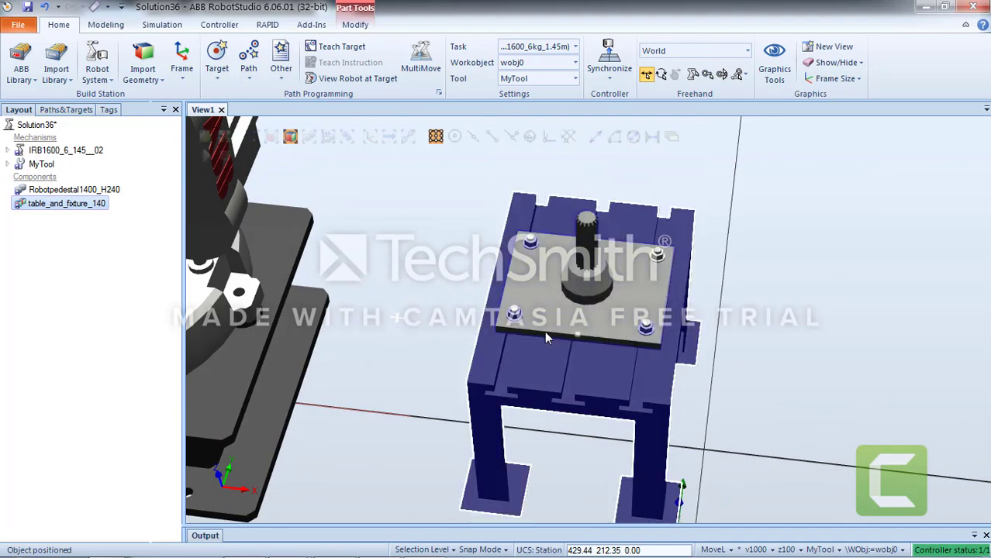
{"action": "scroll", "coordinate": [544, 331], "scroll_direction": "down", "scroll_amount": 4}
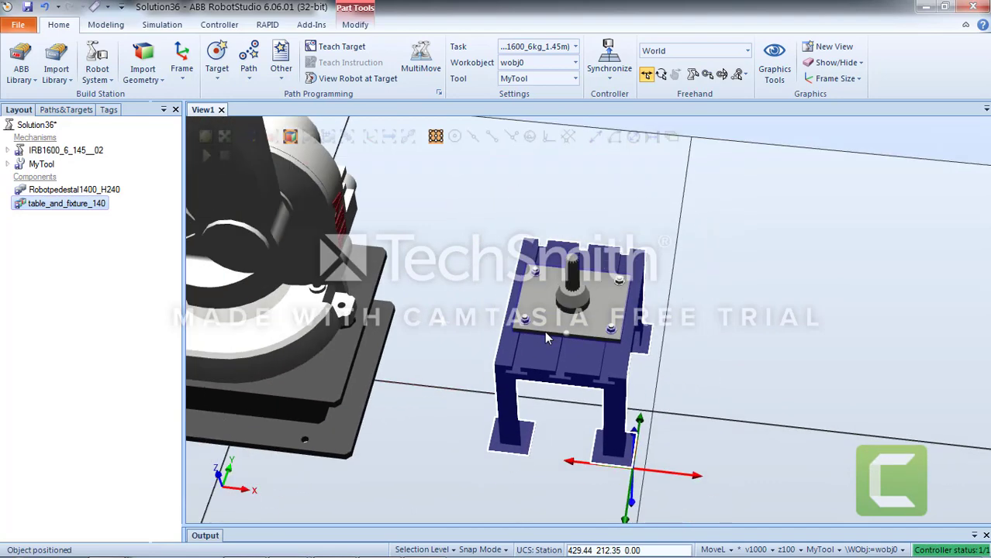
{"action": "scroll", "coordinate": [544, 339], "scroll_direction": "down", "scroll_amount": 2}
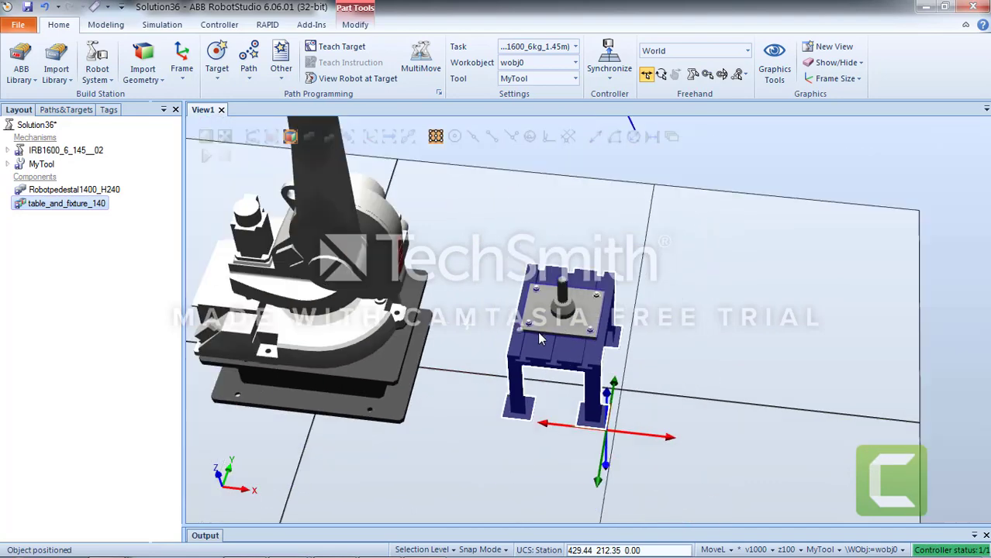
- Start creating a workobject and move its settings window clear of the table, dismissing the message notification
{"action": "left_click", "coordinate": [282, 75]}
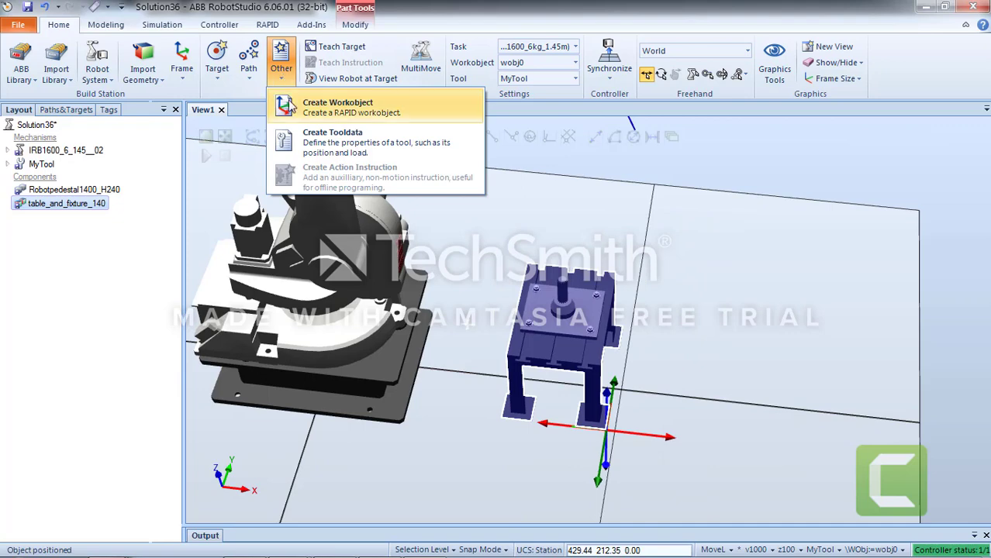
{"action": "left_click", "coordinate": [320, 116]}
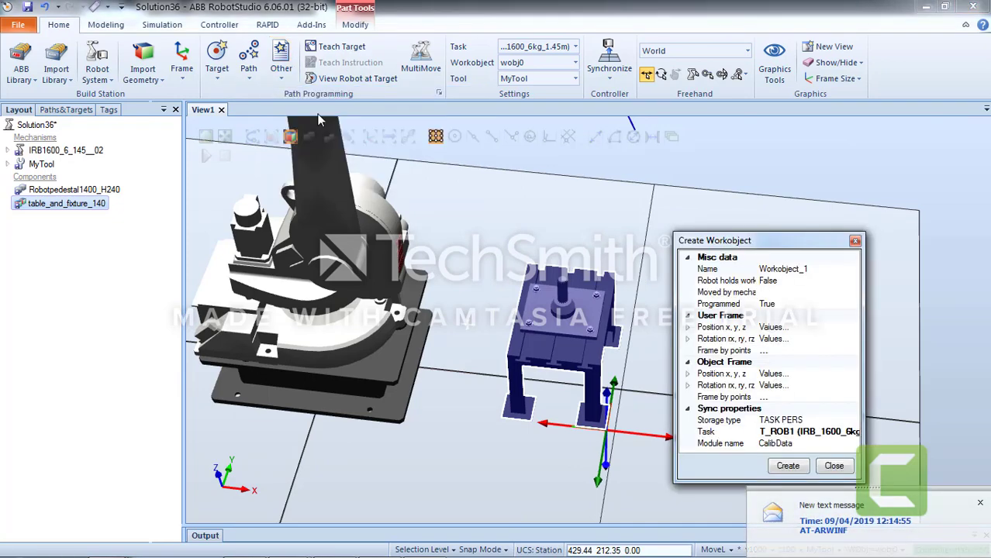
{"action": "left_click", "coordinate": [980, 504]}
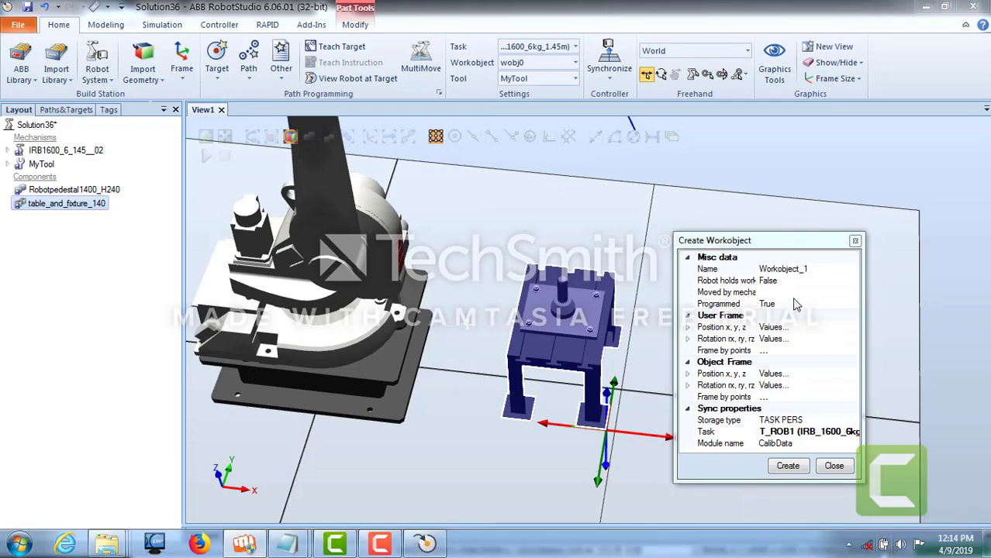
{"action": "left_click_drag", "start_coordinate": [764, 242], "coordinate": [131, 88]}
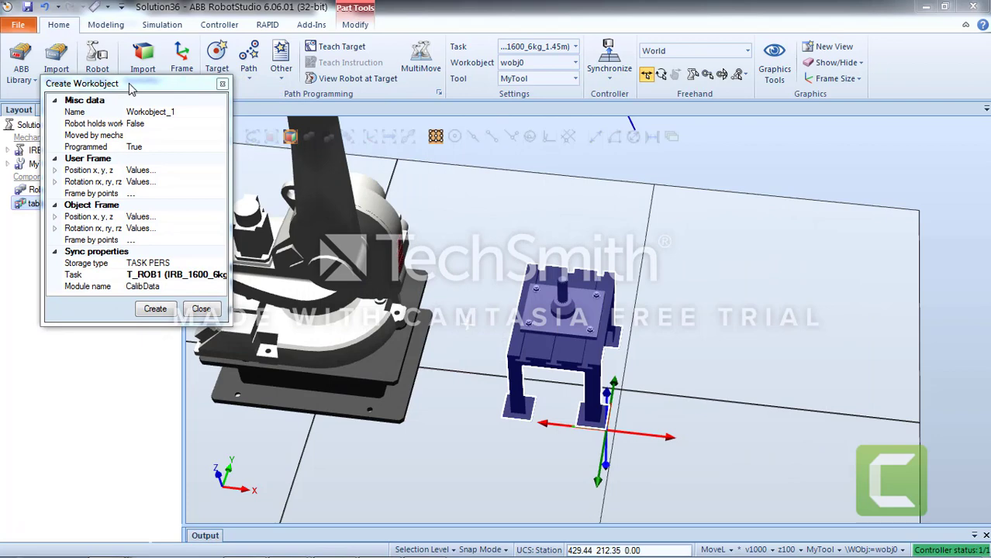
{"action": "left_click", "coordinate": [160, 114]}
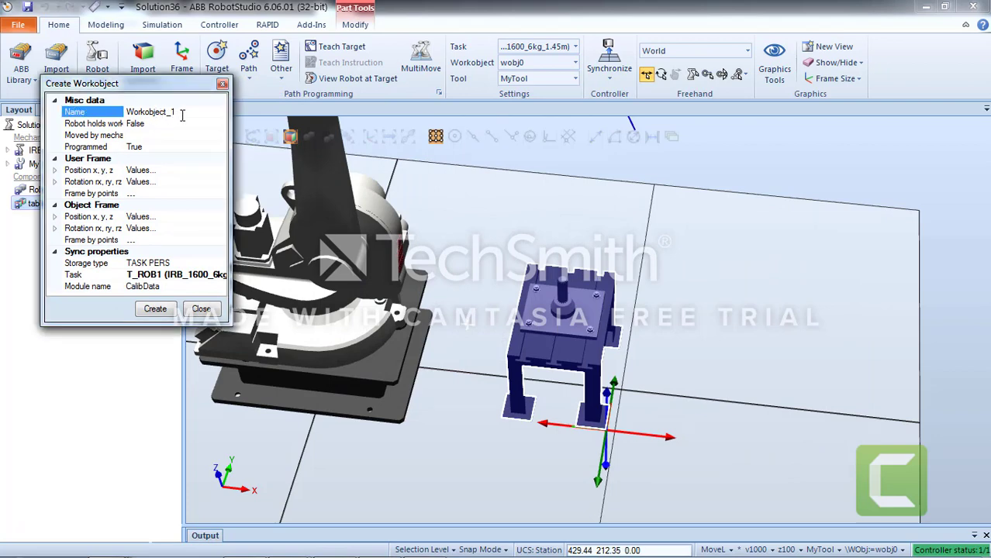
- Choose the three-point method for the workobject's user frame and enable snapping to end points
{"action": "left_click", "coordinate": [138, 195]}
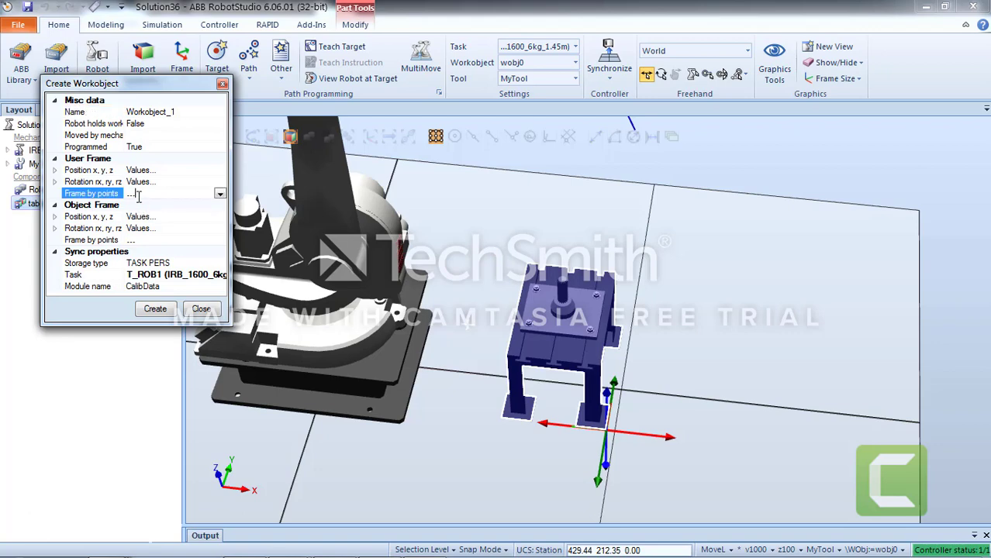
{"action": "left_click", "coordinate": [220, 194]}
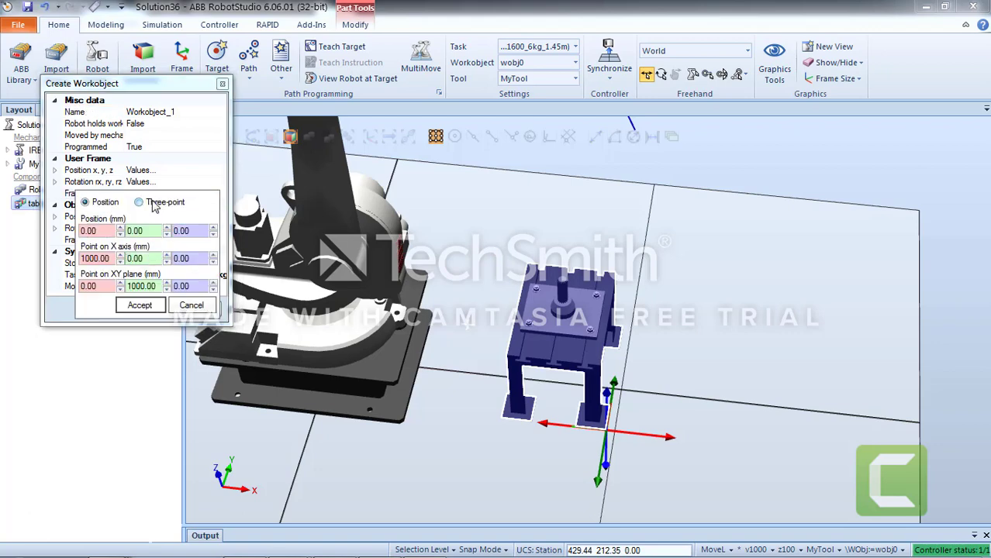
{"action": "left_click", "coordinate": [140, 203]}
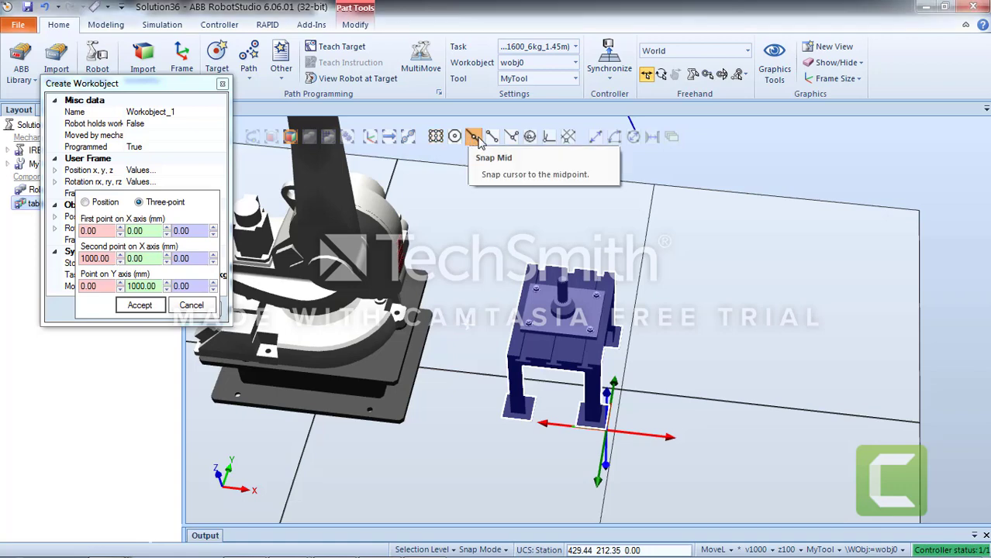
{"action": "left_click", "coordinate": [492, 137]}
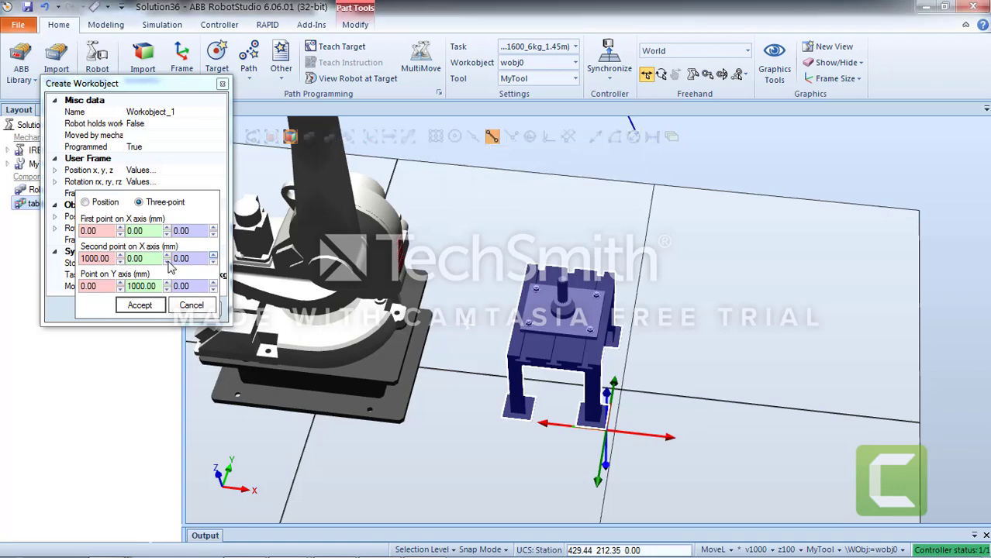
{"action": "left_click", "coordinate": [89, 231]}
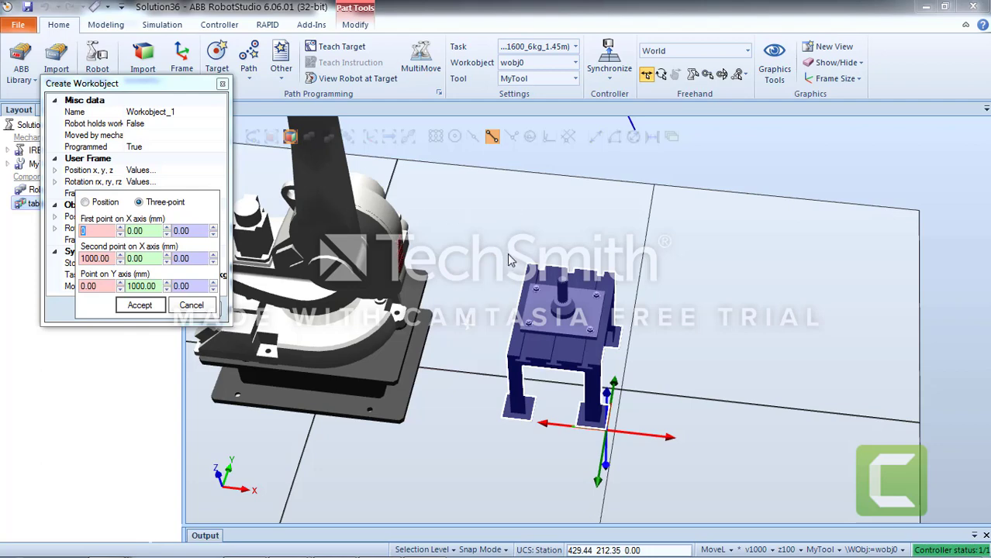
{"action": "left_click", "coordinate": [651, 225]}
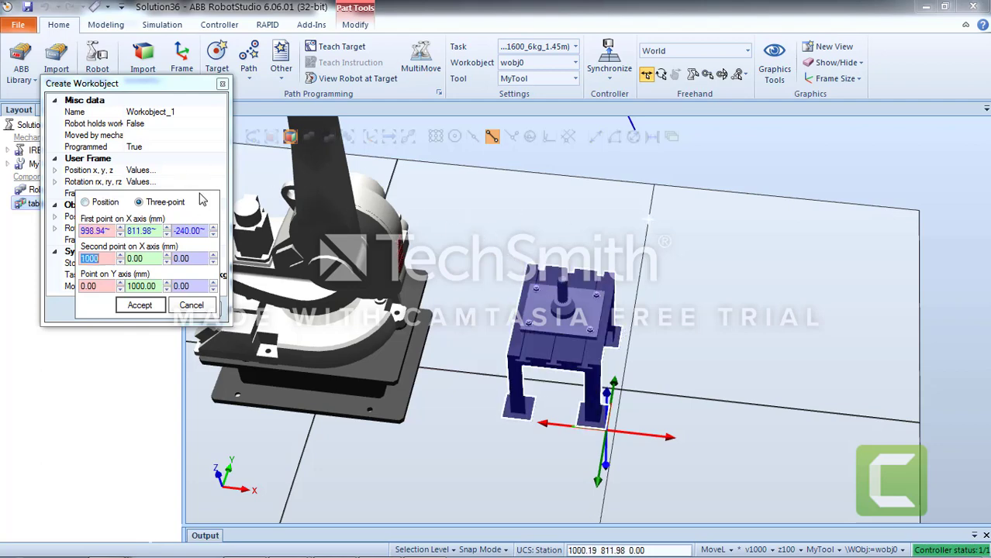
{"action": "left_click", "coordinate": [191, 305]}
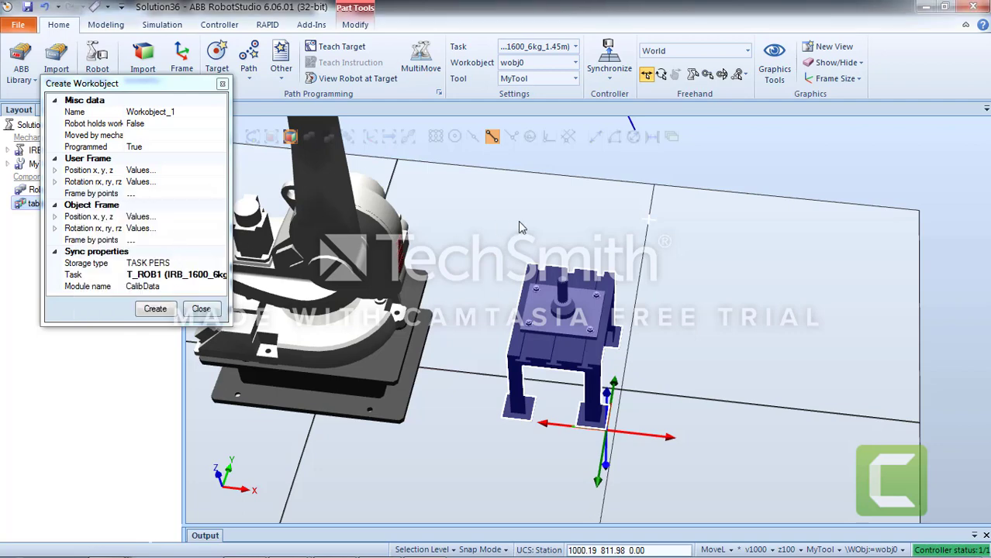
- Create Workobject_1 with a three-point object frame on the fixture plate's corners: X axis (670.17, 150, 83) to (920.17, 150, 83), Y point (670.17, -50, 83)
{"action": "left_click", "coordinate": [588, 247]}
{"action": "scroll", "coordinate": [587, 248], "scroll_direction": "up", "scroll_amount": 3}
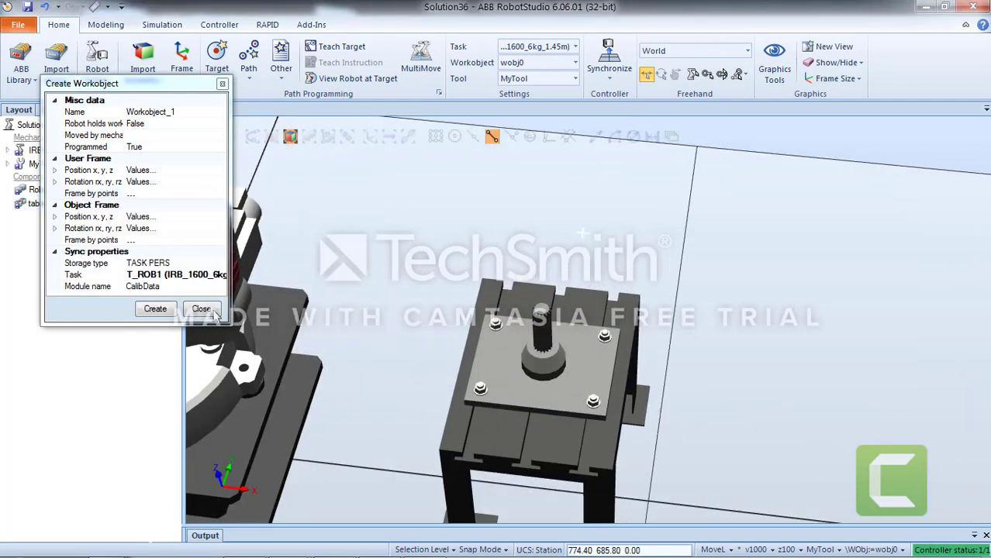
{"action": "left_click", "coordinate": [156, 242]}
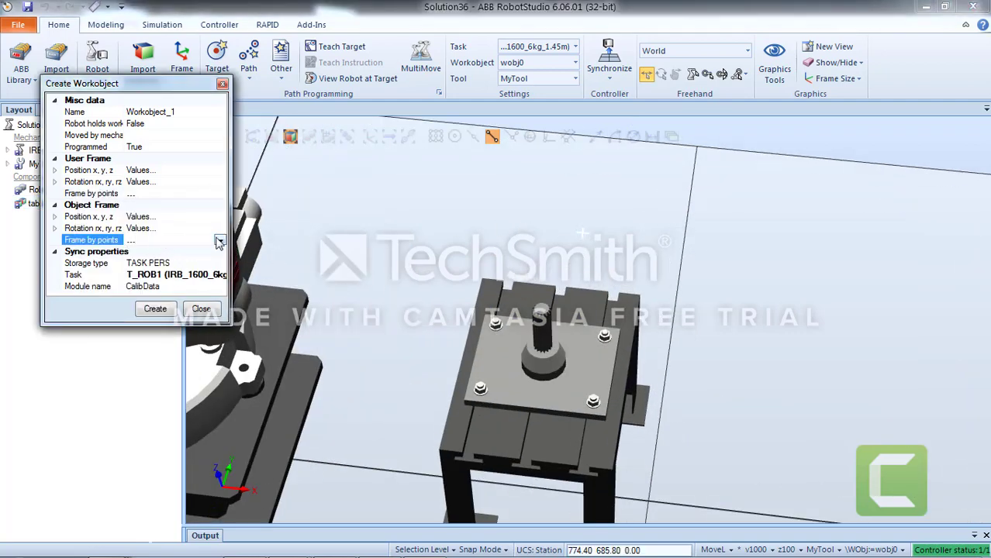
{"action": "left_click", "coordinate": [219, 241]}
{"action": "left_click", "coordinate": [138, 123]}
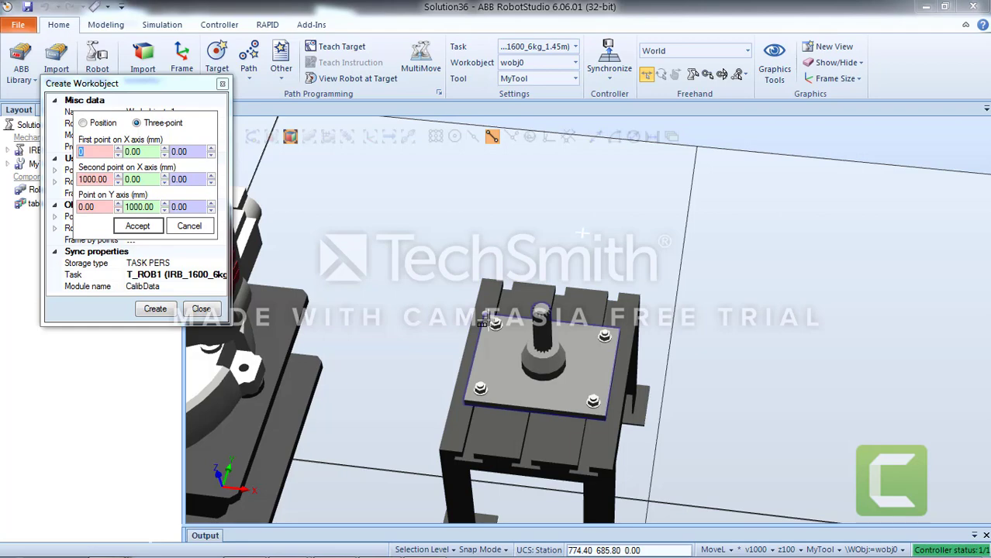
{"action": "left_click", "coordinate": [483, 321]}
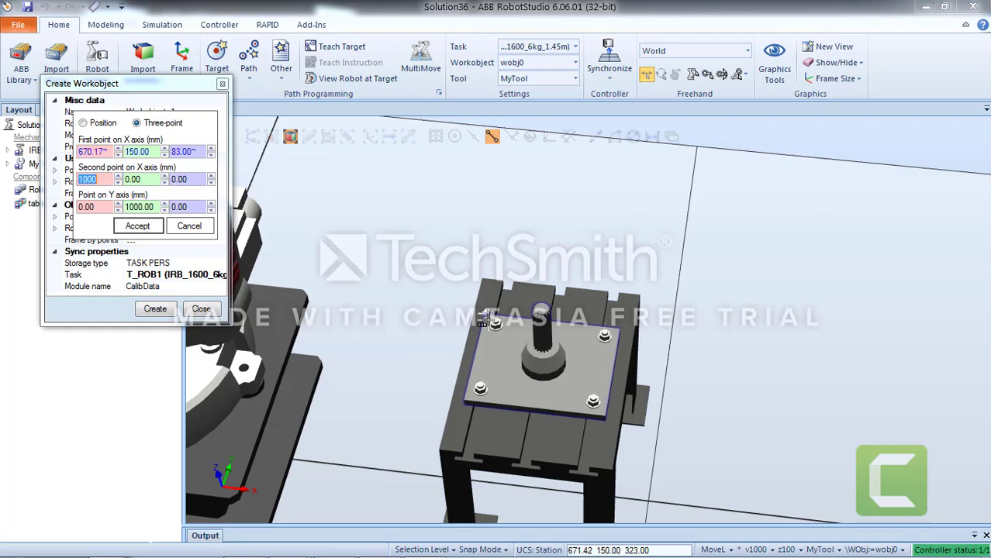
{"action": "left_click", "coordinate": [608, 334]}
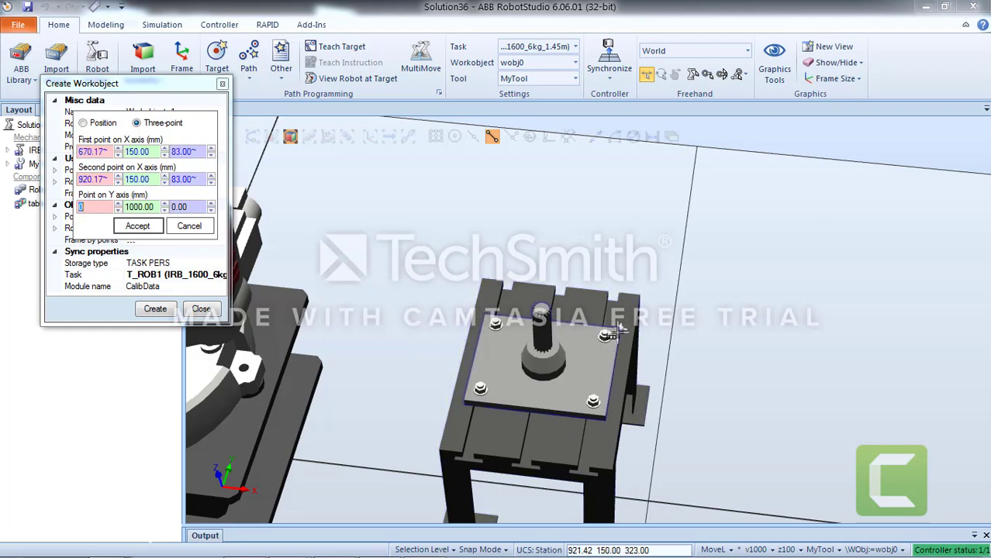
{"action": "left_click", "coordinate": [466, 399]}
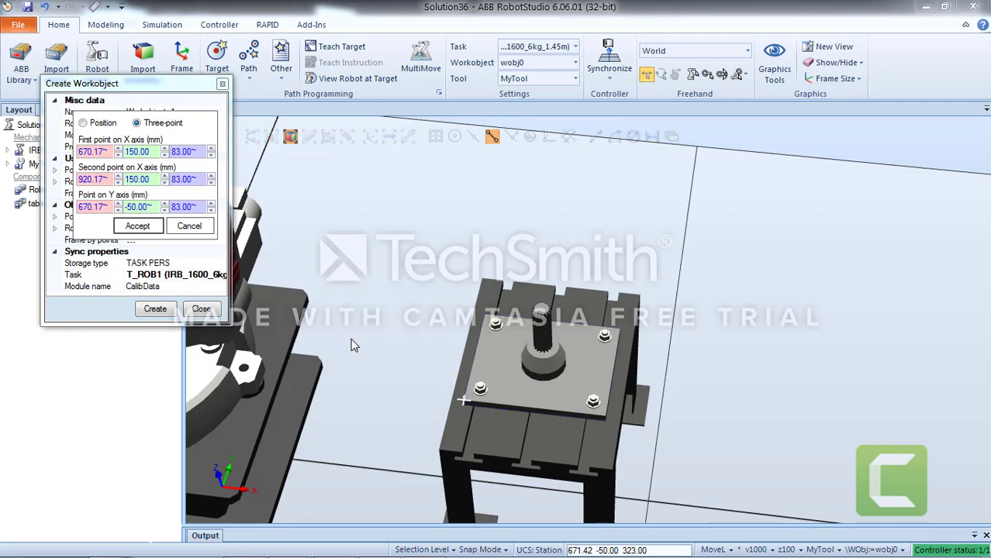
{"action": "left_click", "coordinate": [136, 226]}
{"action": "left_click", "coordinate": [163, 310]}
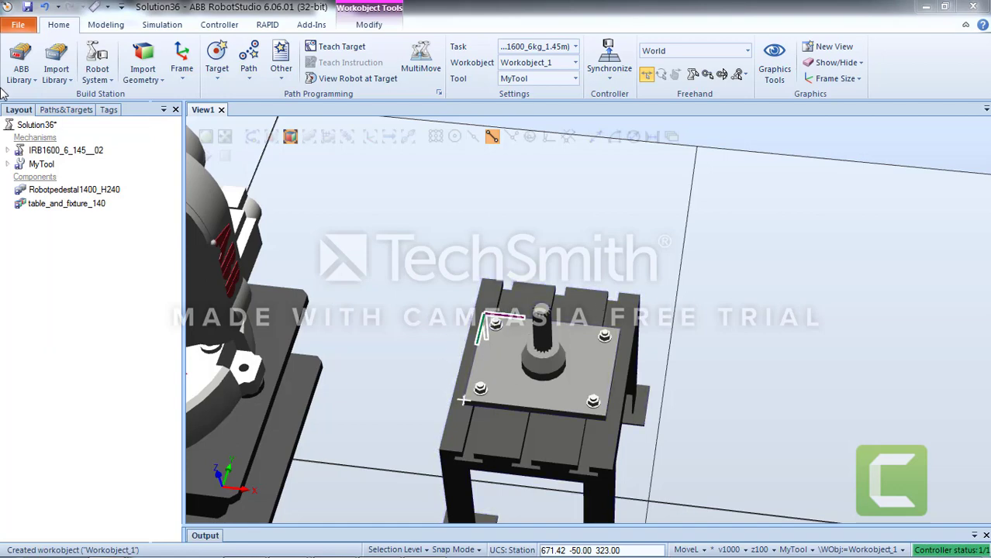
- Expand Workobject_1 among the workobjects and targets of T_ROB1, and start the AutoPath command
{"action": "left_click", "coordinate": [50, 110]}
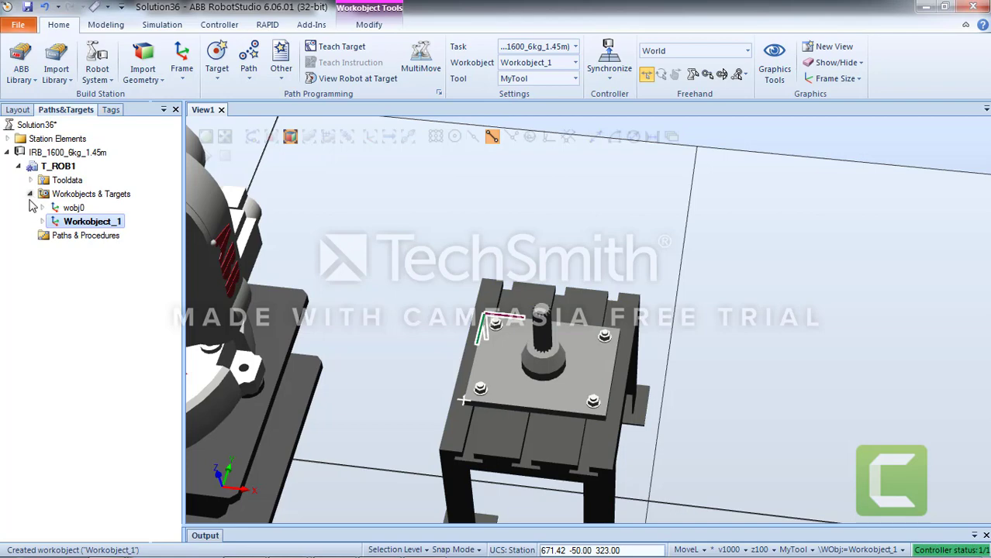
{"action": "left_click", "coordinate": [41, 222]}
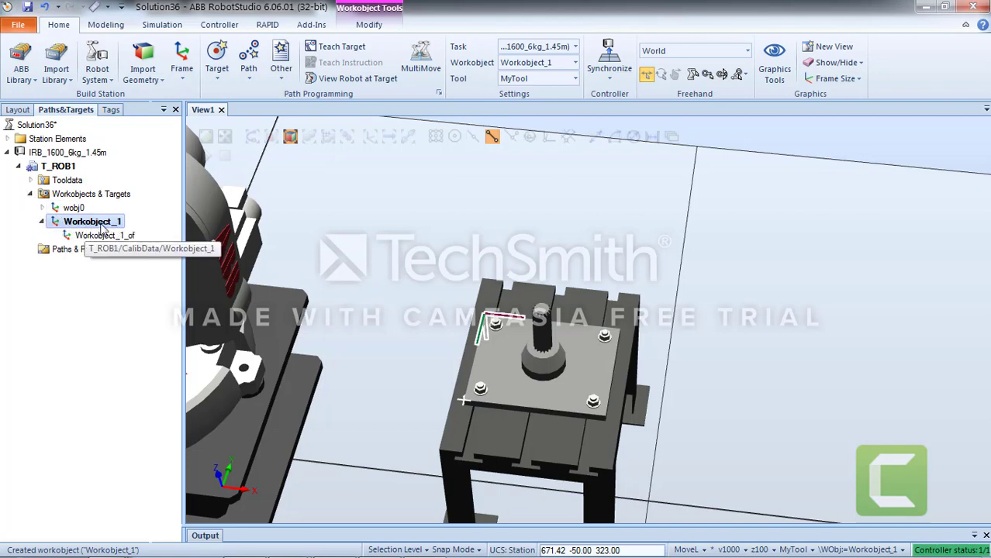
{"action": "left_click", "coordinate": [248, 69]}
{"action": "left_click", "coordinate": [301, 140]}
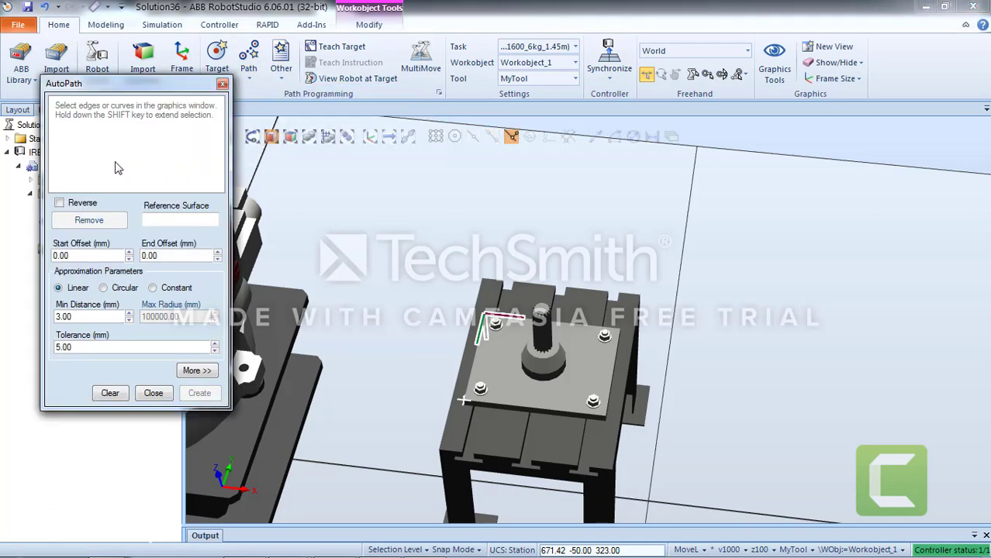
- Switch to Robot_Studio.txt in Notepad, add the line "By Pressing Shift, You can select the all edges of the base fixture." and return to RobotStudio
{"action": "mouse_move", "coordinate": [213, 542]}
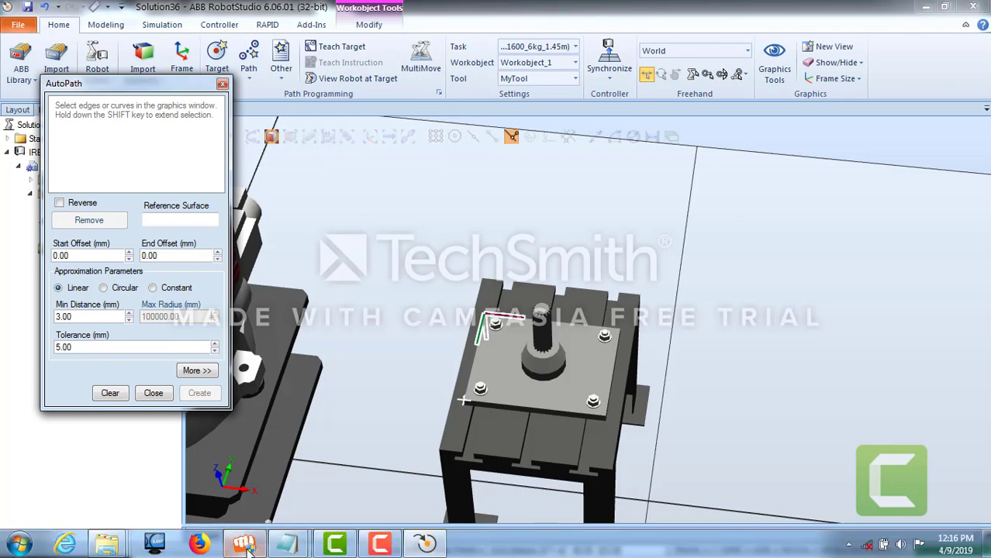
{"action": "mouse_move", "coordinate": [287, 549]}
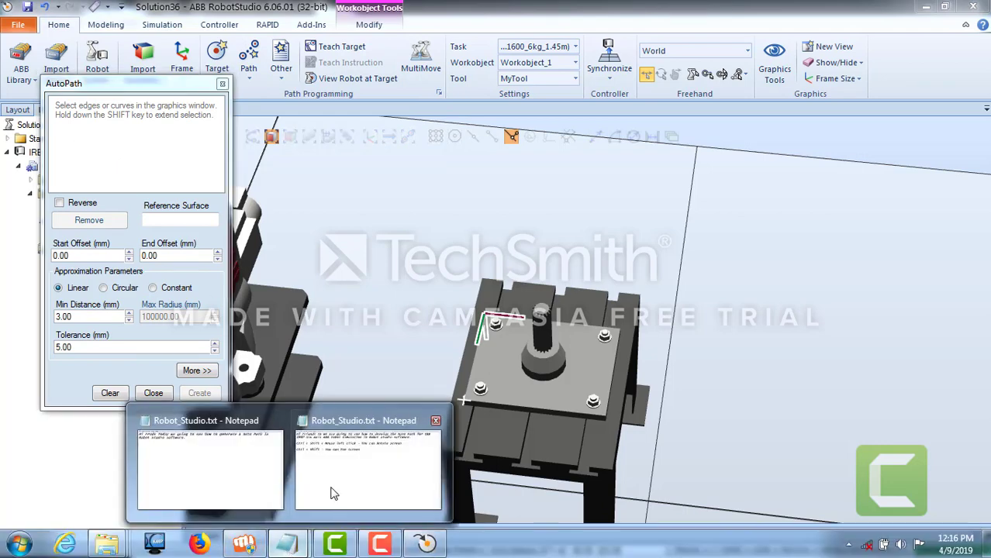
{"action": "left_click", "coordinate": [327, 492]}
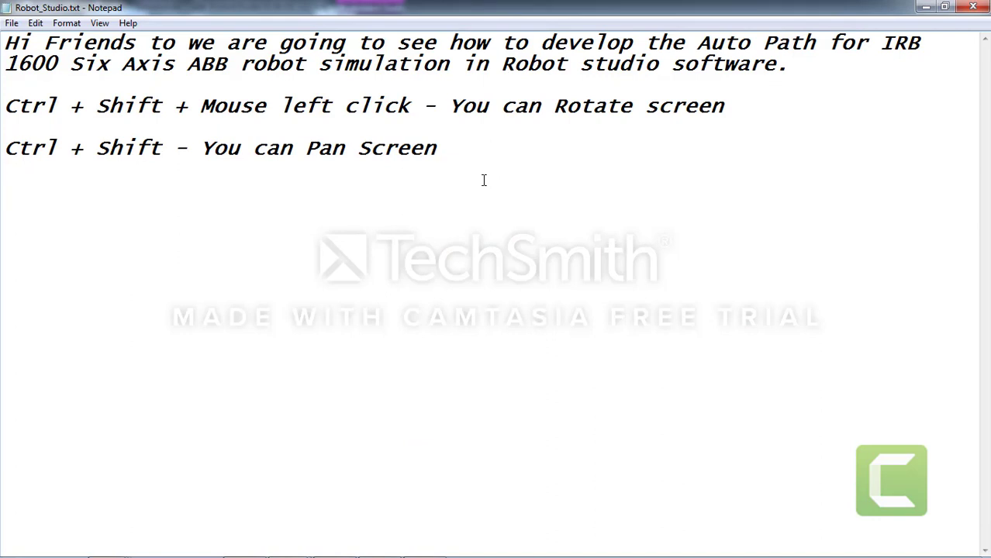
{"action": "type", "text": "By Pressing "}
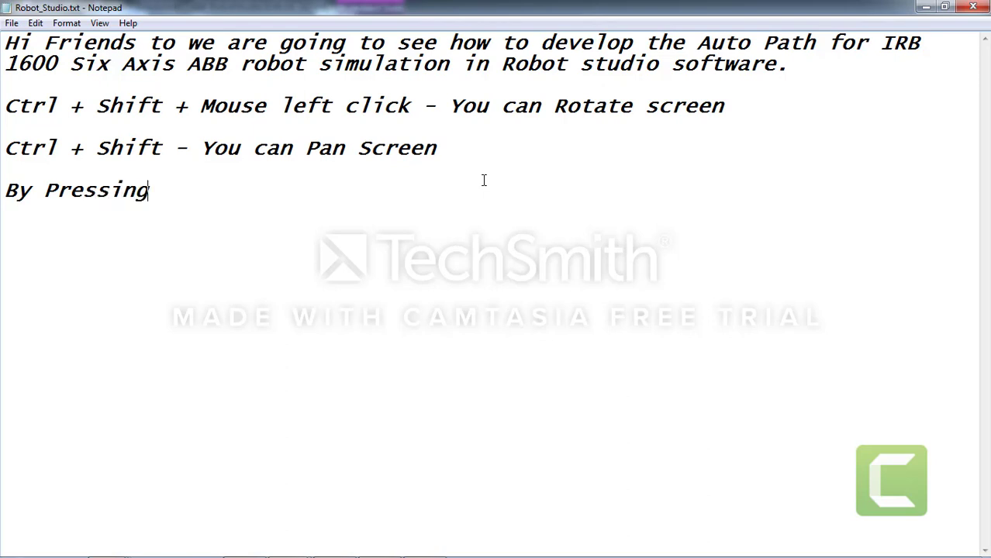
{"action": "type", "text": "Shif"}
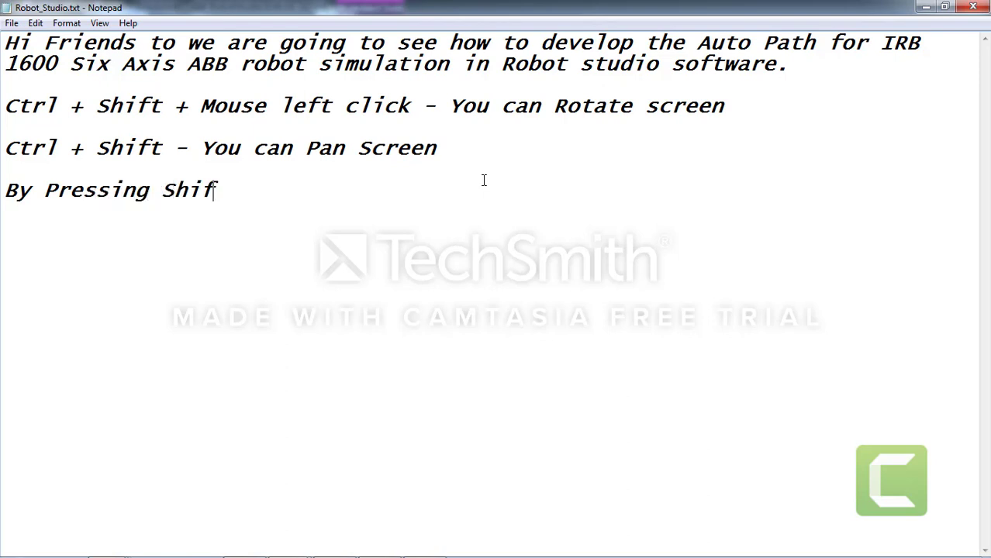
{"action": "type", "text": "t, You can"}
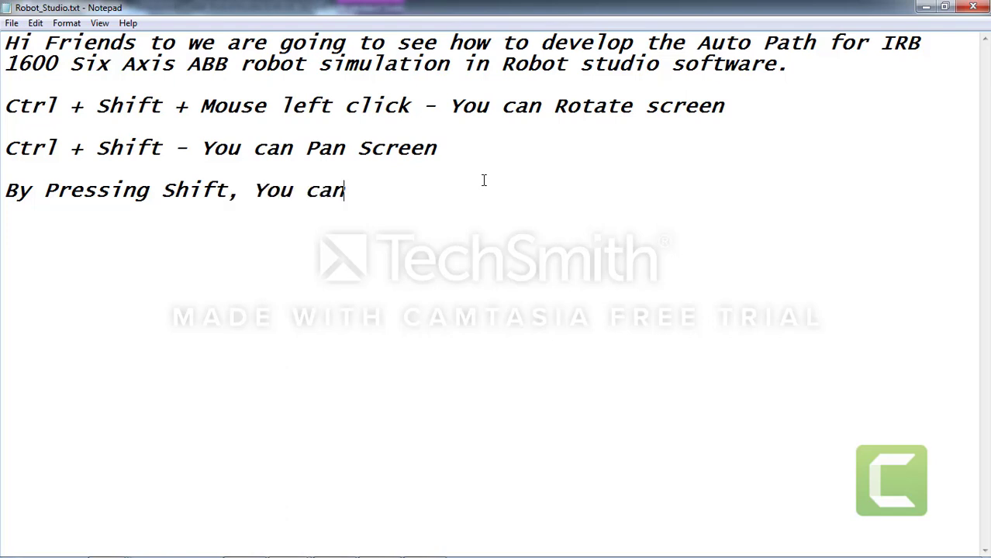
{"action": "type", "text": " select "}
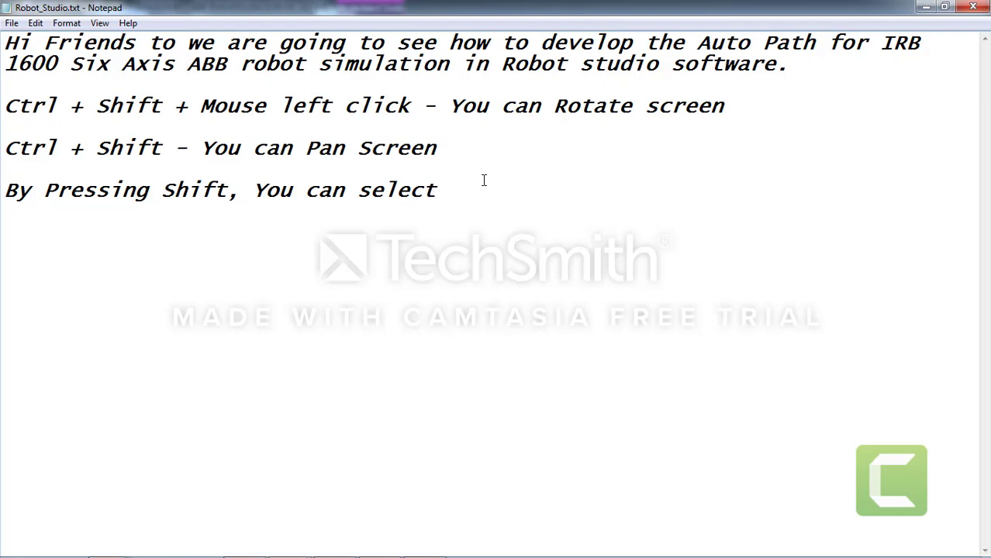
{"action": "type", "text": "the all edges"}
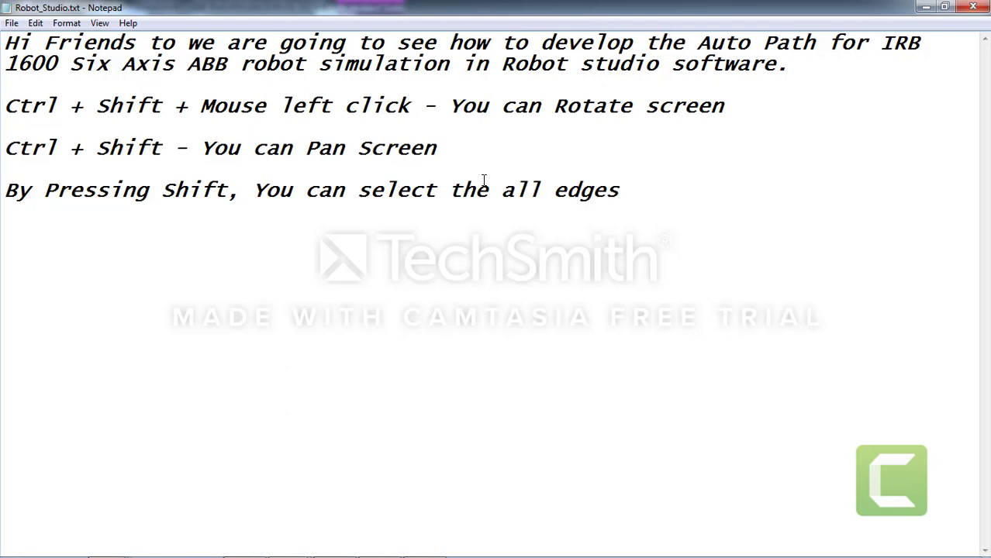
{"action": "type", "text": " of the base fixture."}
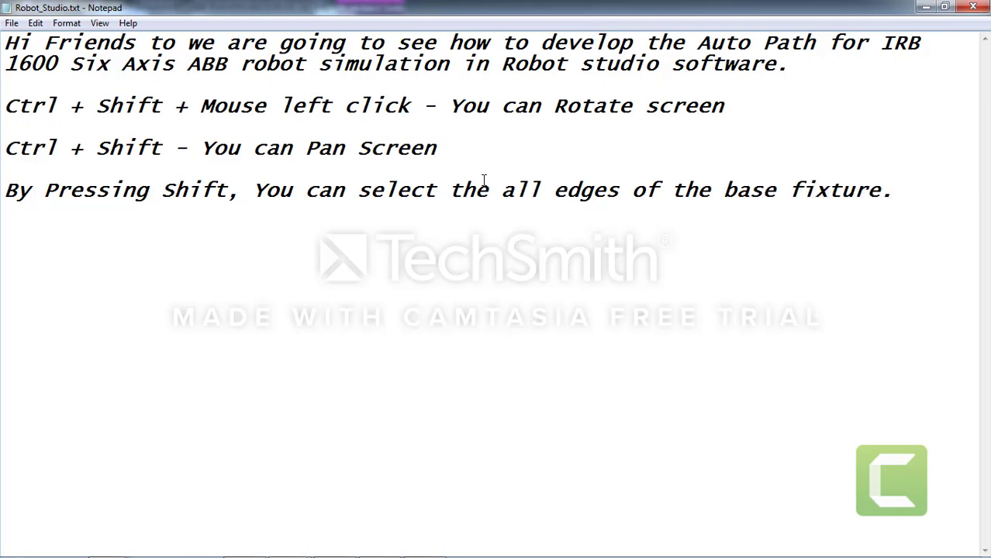
{"action": "left_click", "coordinate": [926, 7]}
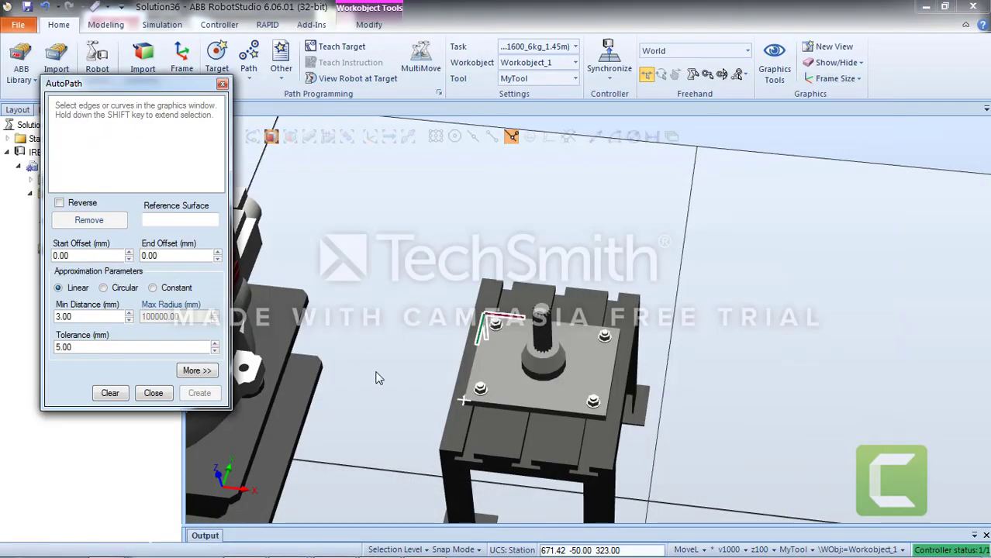
- Generate a linear auto path from the four top edges of the fixture plate and close the AutoPath settings
{"action": "left_click", "coordinate": [555, 415]}
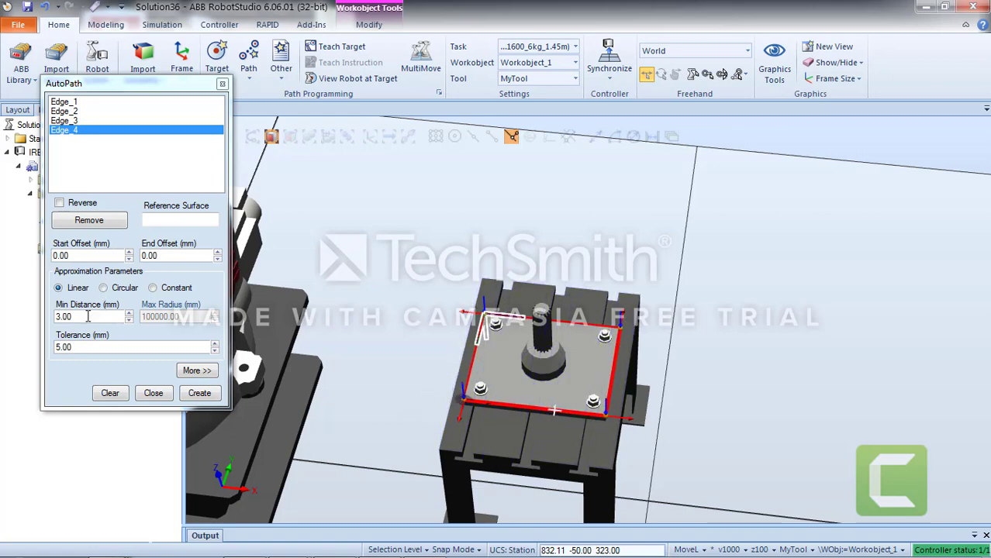
{"action": "left_click", "coordinate": [206, 396]}
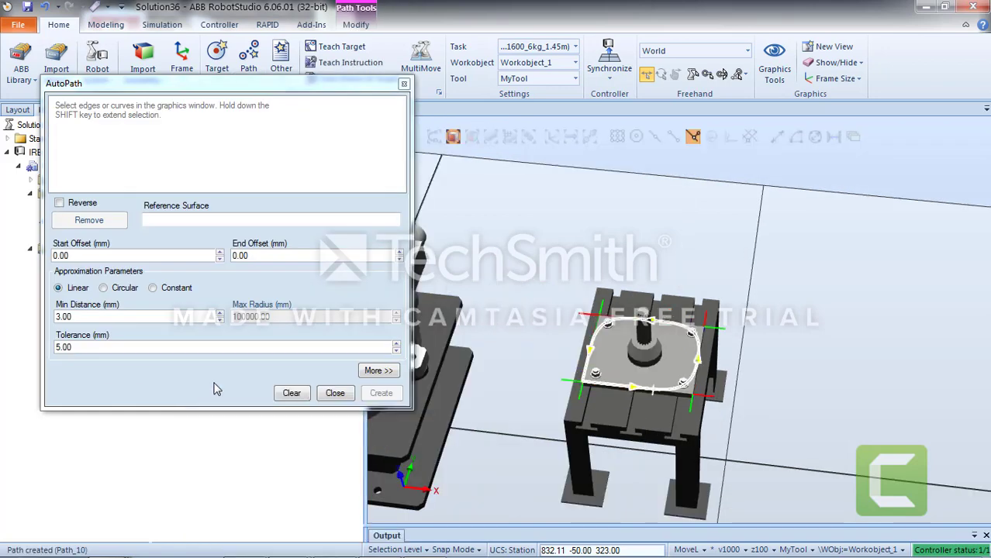
{"action": "left_click", "coordinate": [325, 395]}
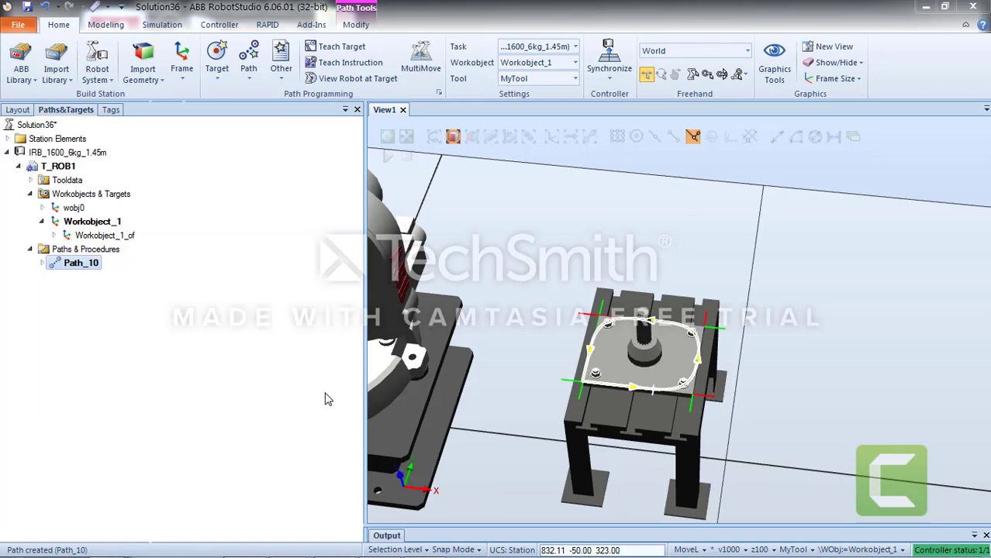
- Expand Path_10 and Workobject_1_of, and check where Target_10 and Target_20 lie on the fixture plate
{"action": "left_click", "coordinate": [41, 265]}
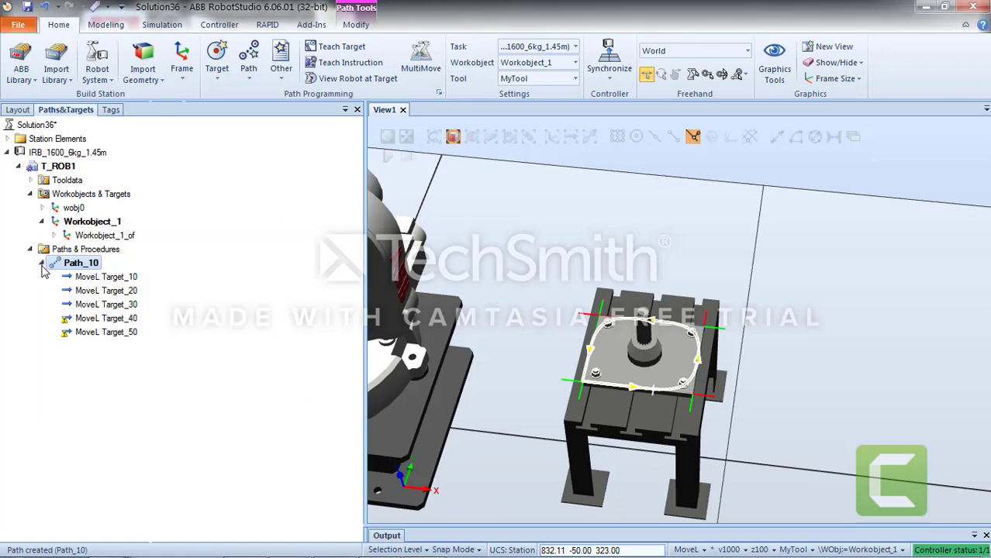
{"action": "left_click", "coordinate": [53, 235]}
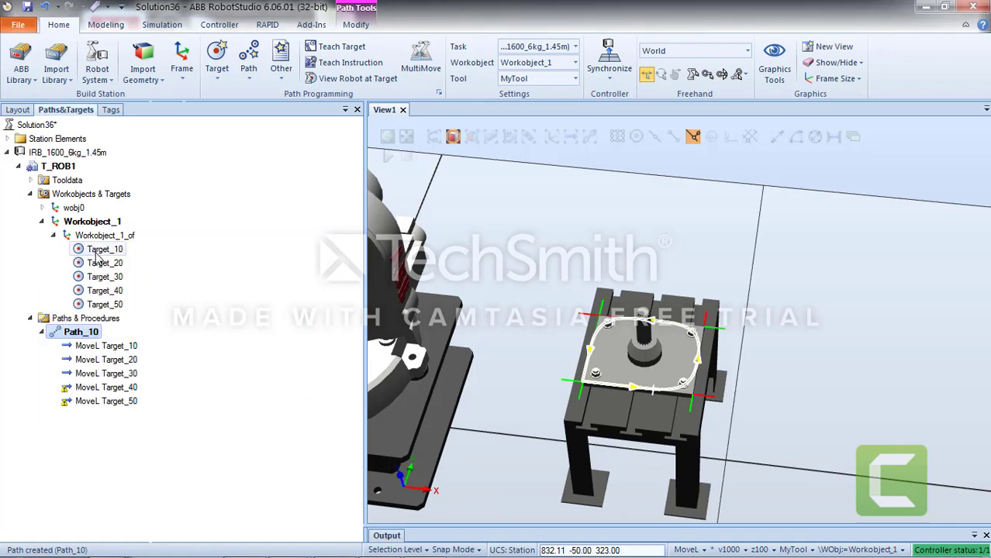
{"action": "left_click", "coordinate": [96, 252]}
{"action": "left_click", "coordinate": [105, 264]}
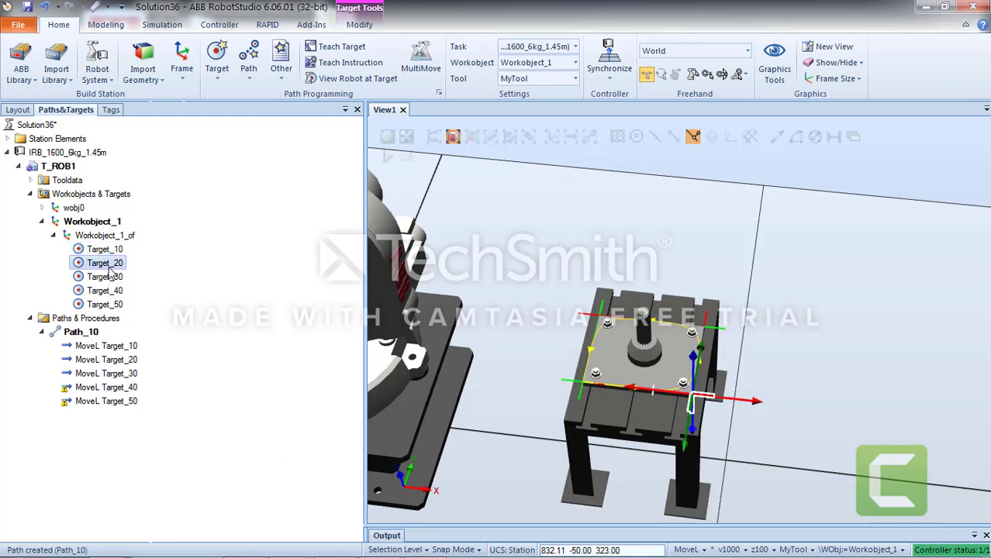
{"action": "key", "text": "Up"}
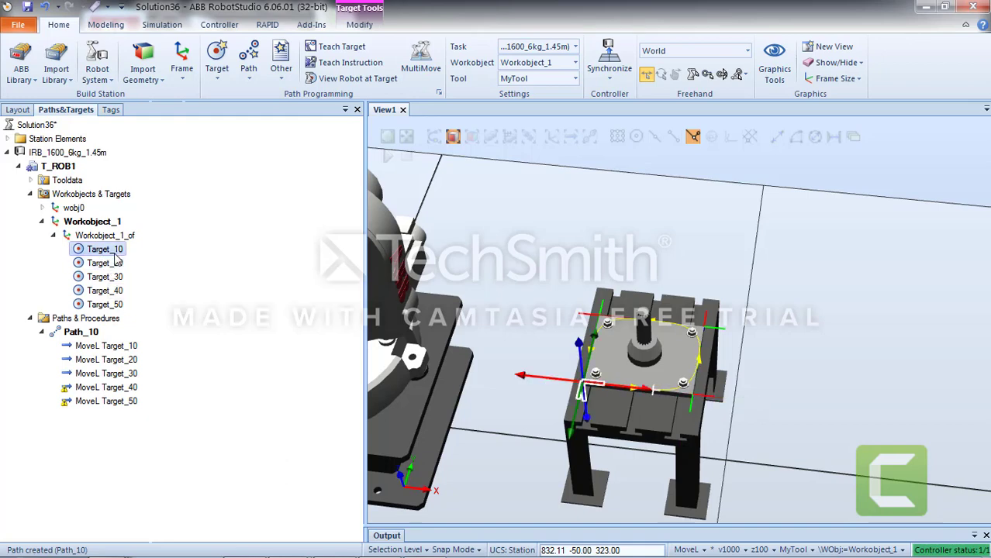
- View the robot at Target_10, Target_20 and Target_30, turn the robot view off and reselect Target_10
{"action": "left_click", "coordinate": [355, 80]}
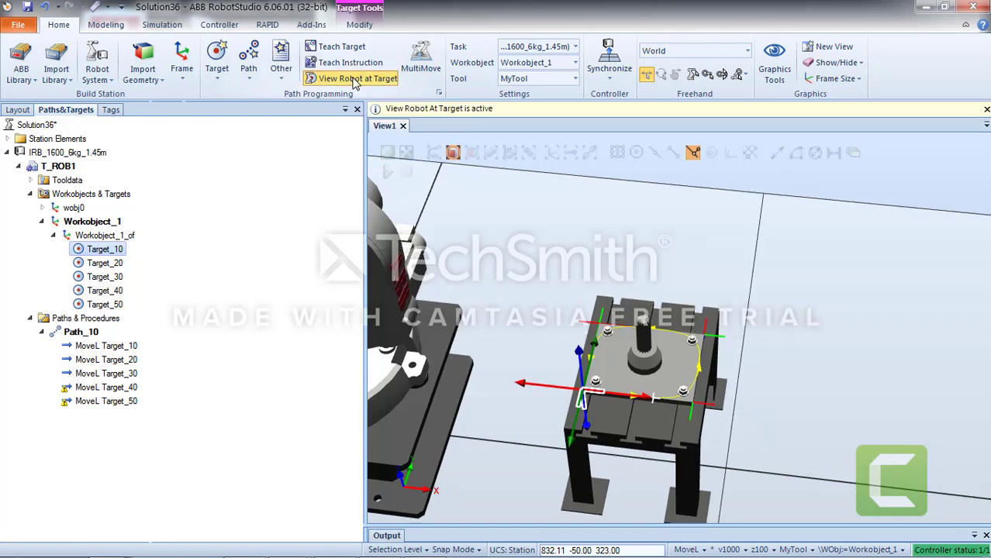
{"action": "left_click", "coordinate": [115, 264]}
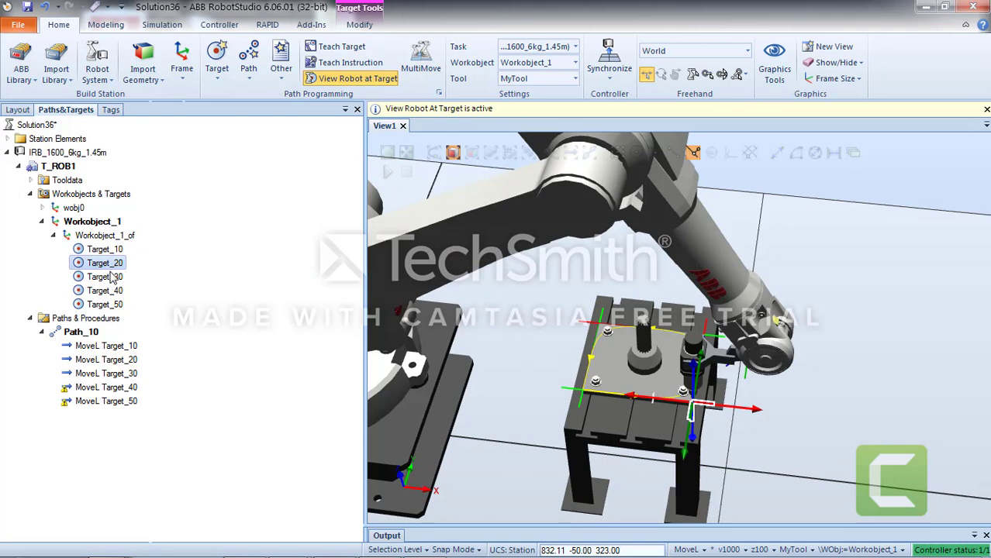
{"action": "left_click", "coordinate": [109, 277]}
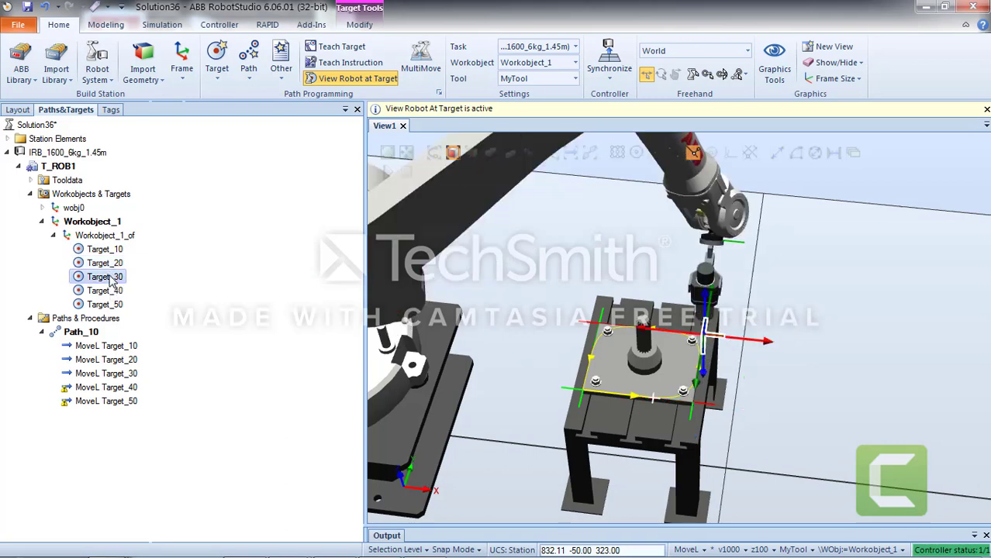
{"action": "left_click", "coordinate": [344, 79]}
{"action": "left_click", "coordinate": [110, 250]}
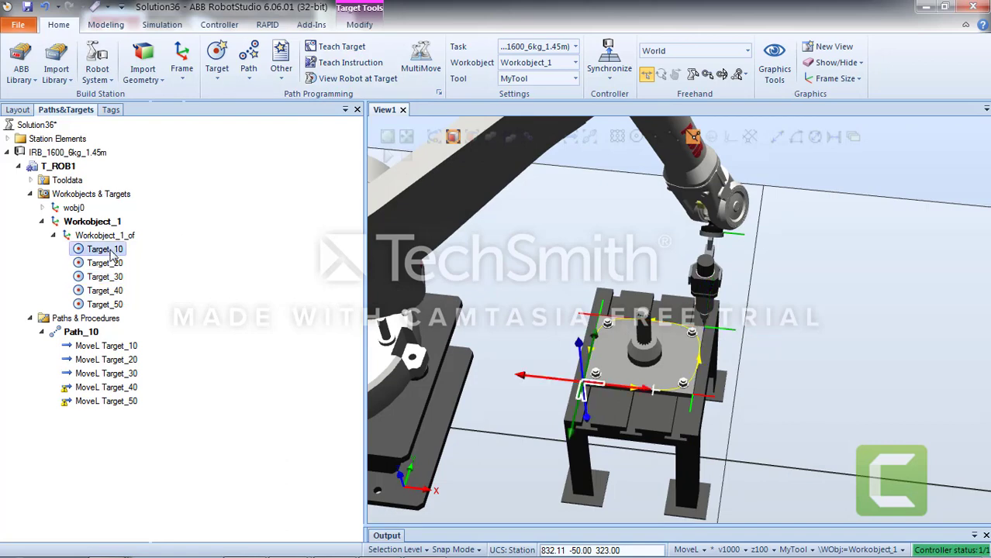
- Send the IRB1600_6_145__02 robot back to its home position from the station layout
{"action": "left_click", "coordinate": [20, 110]}
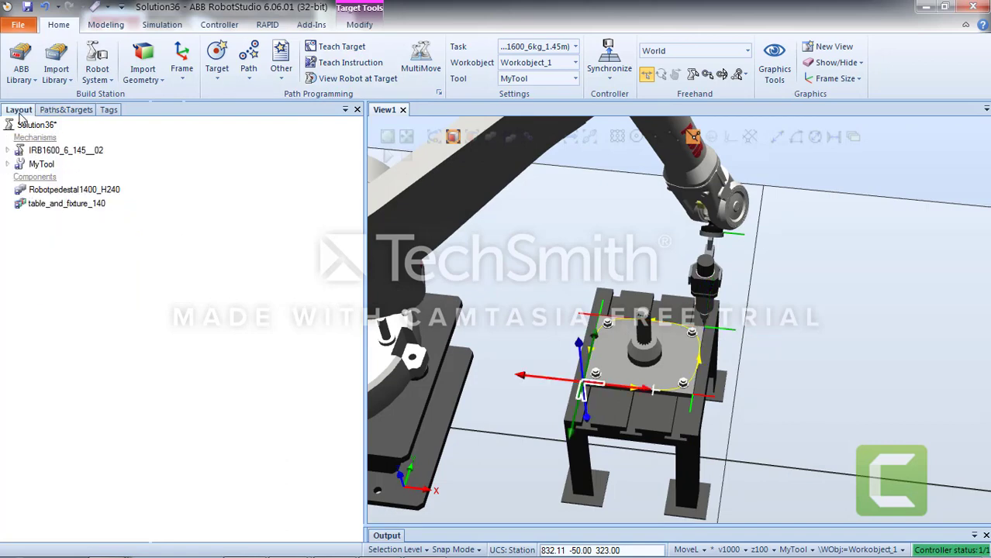
{"action": "right_click", "coordinate": [52, 152]}
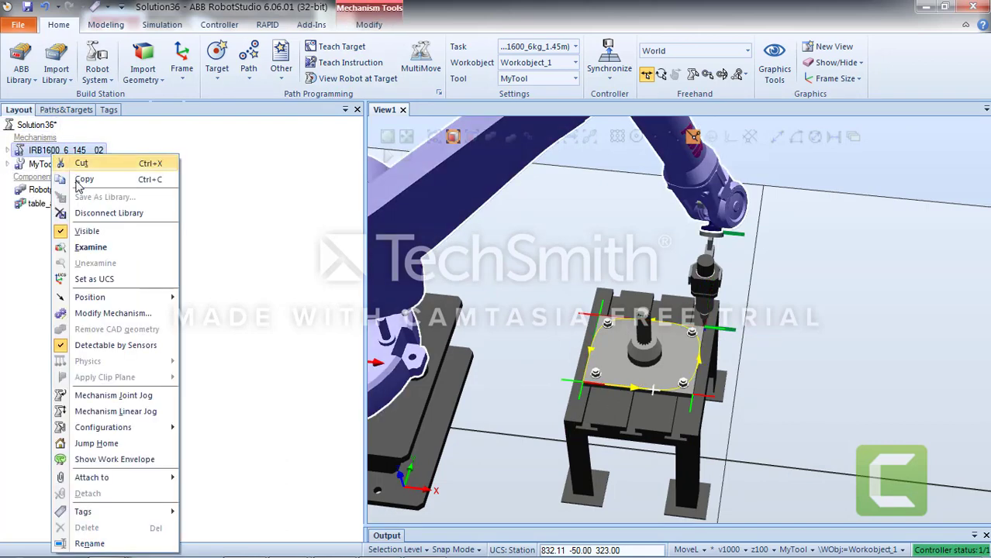
{"action": "left_click", "coordinate": [116, 447]}
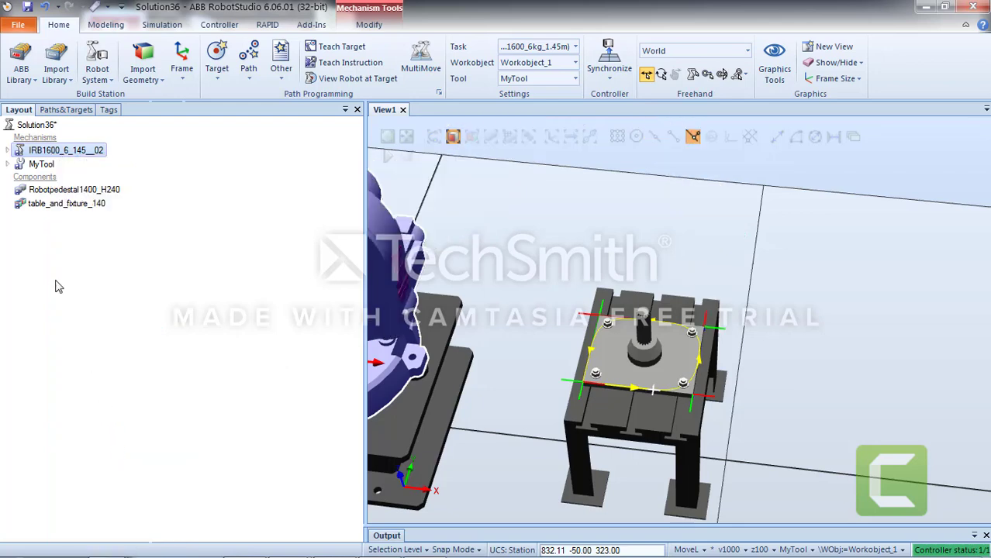
- Display MyTool at Target_10 and examine the tool's orientation at each following target up to Target_50
{"action": "left_click", "coordinate": [76, 111]}
{"action": "left_click", "coordinate": [101, 249]}
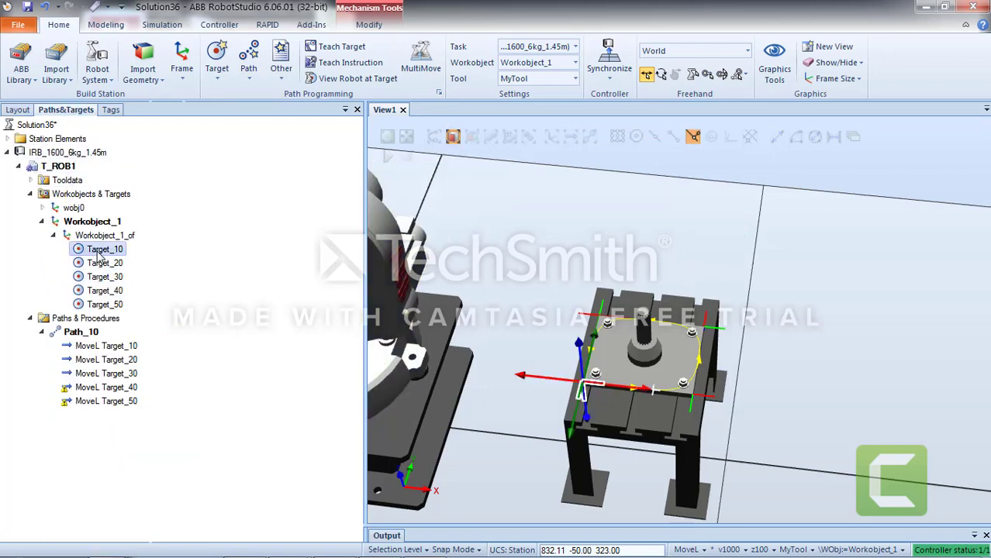
{"action": "right_click", "coordinate": [100, 249]}
{"action": "mouse_move", "coordinate": [190, 380]}
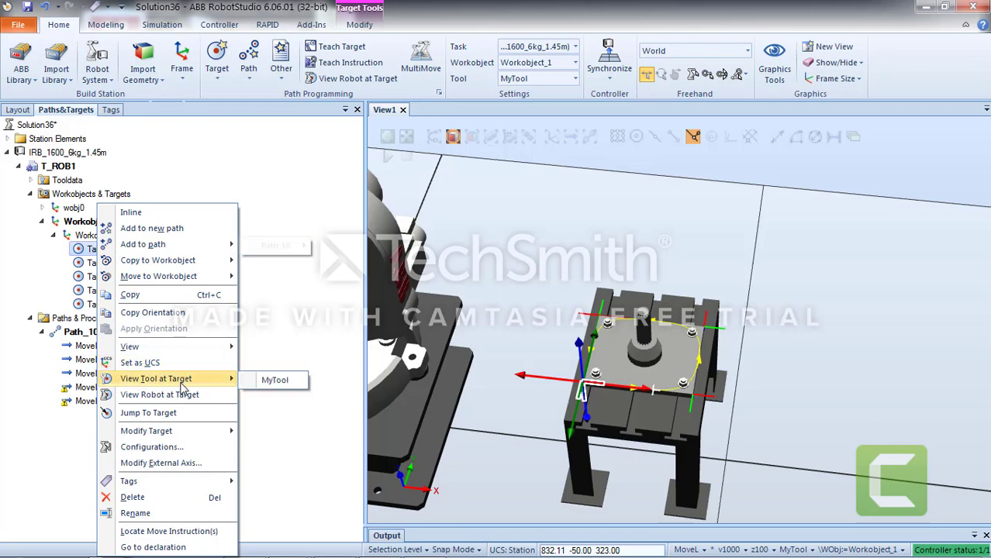
{"action": "left_click", "coordinate": [278, 384]}
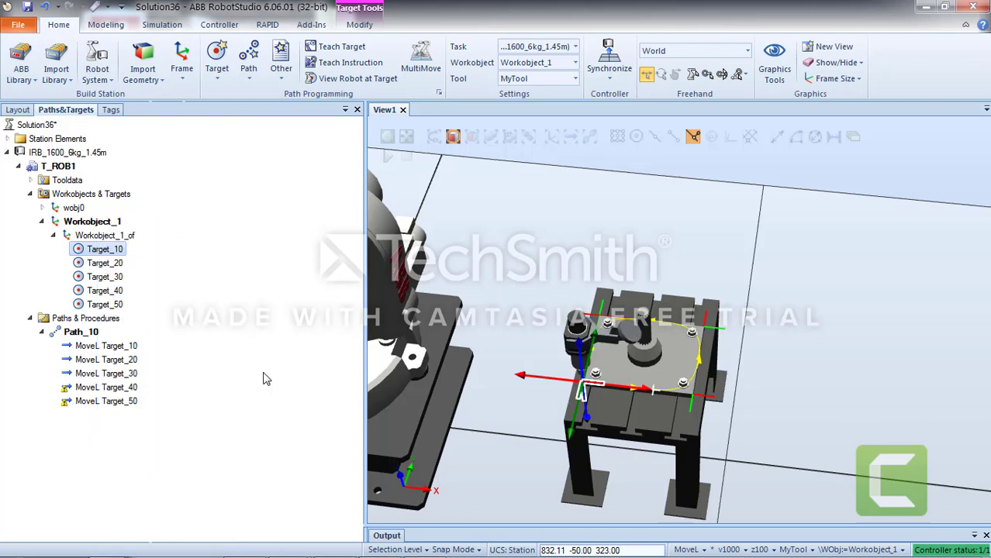
{"action": "left_click", "coordinate": [113, 264]}
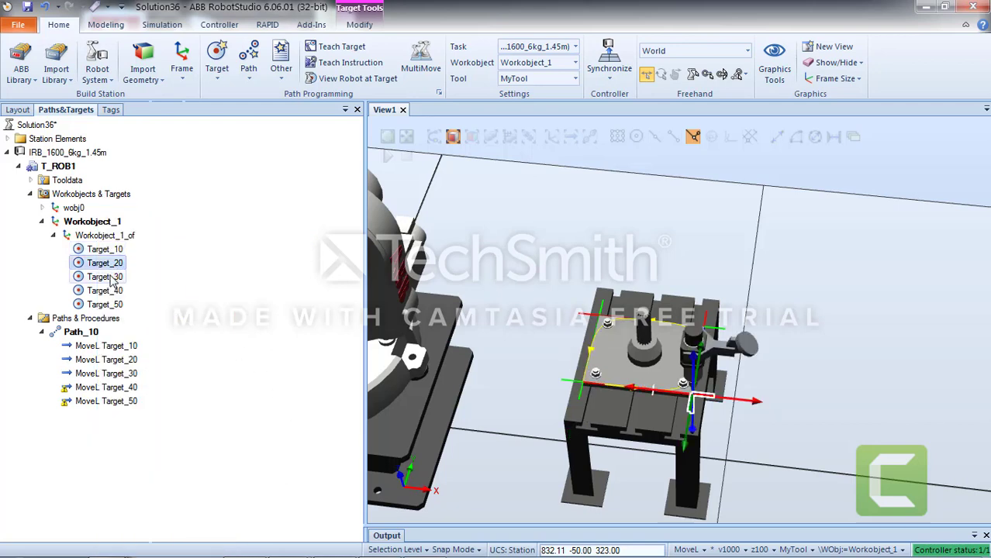
{"action": "left_click", "coordinate": [113, 277]}
{"action": "left_click", "coordinate": [111, 293]}
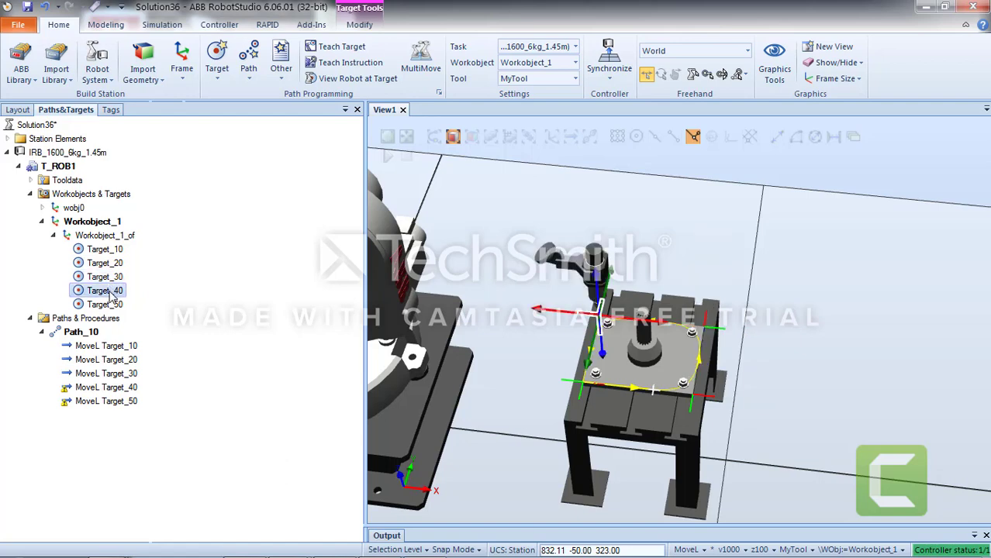
{"action": "left_click", "coordinate": [113, 305]}
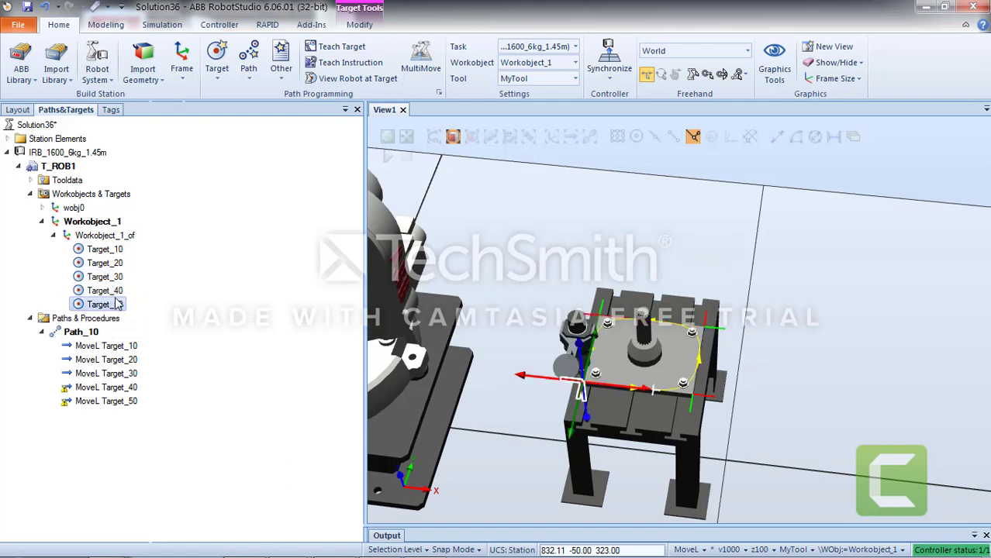
- Turn off the MyTool display at Target_10 and view the robot at that target instead
{"action": "left_click", "coordinate": [96, 251]}
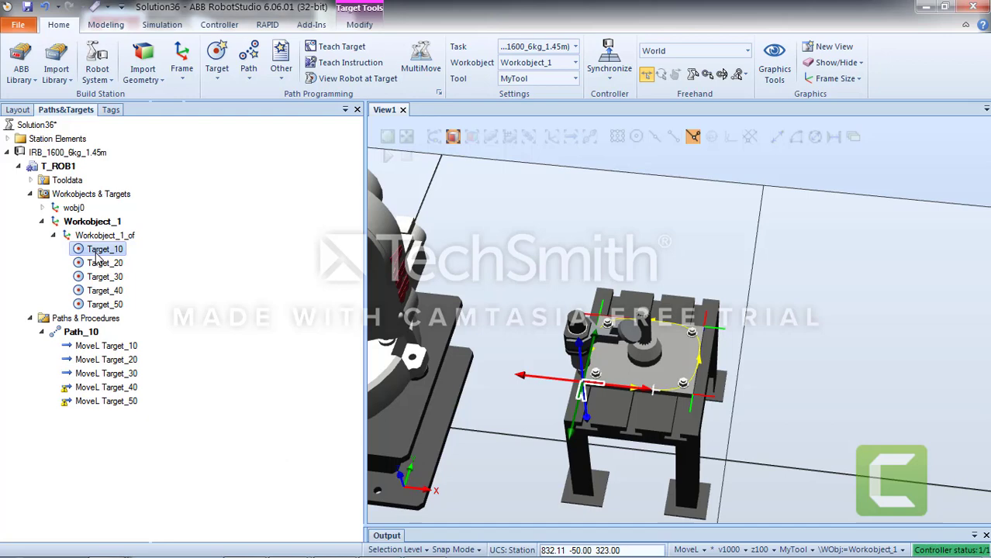
{"action": "right_click", "coordinate": [95, 253]}
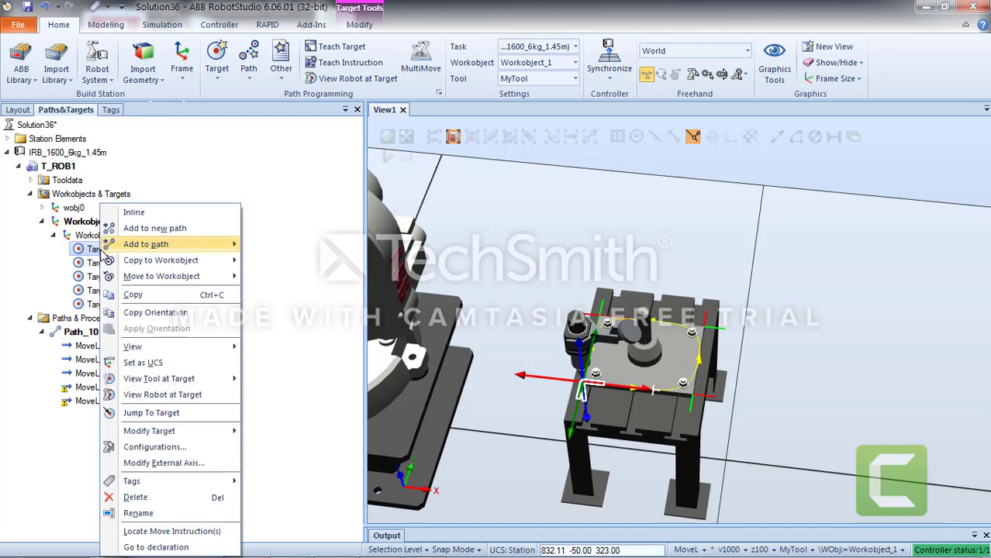
{"action": "mouse_move", "coordinate": [206, 383]}
{"action": "left_click", "coordinate": [262, 385]}
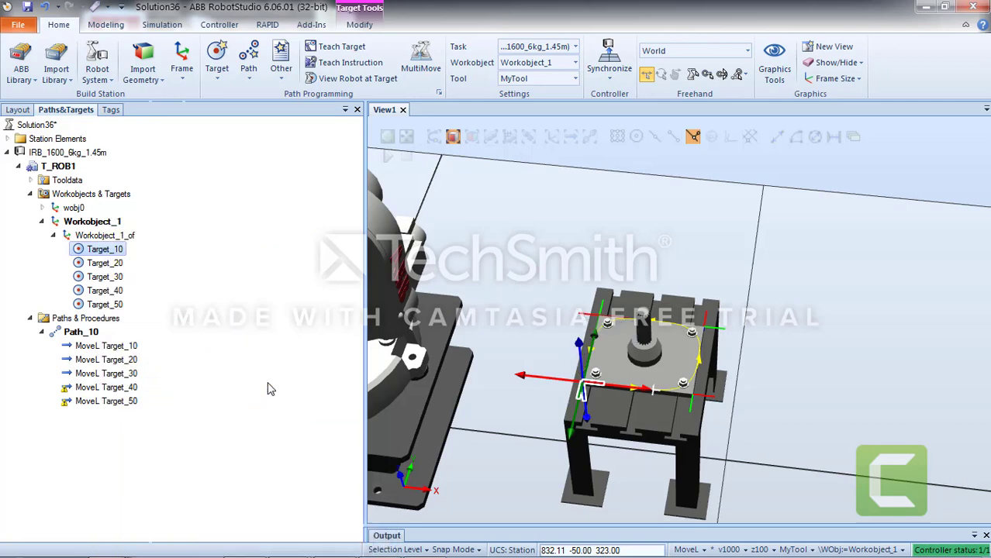
{"action": "right_click", "coordinate": [115, 254]}
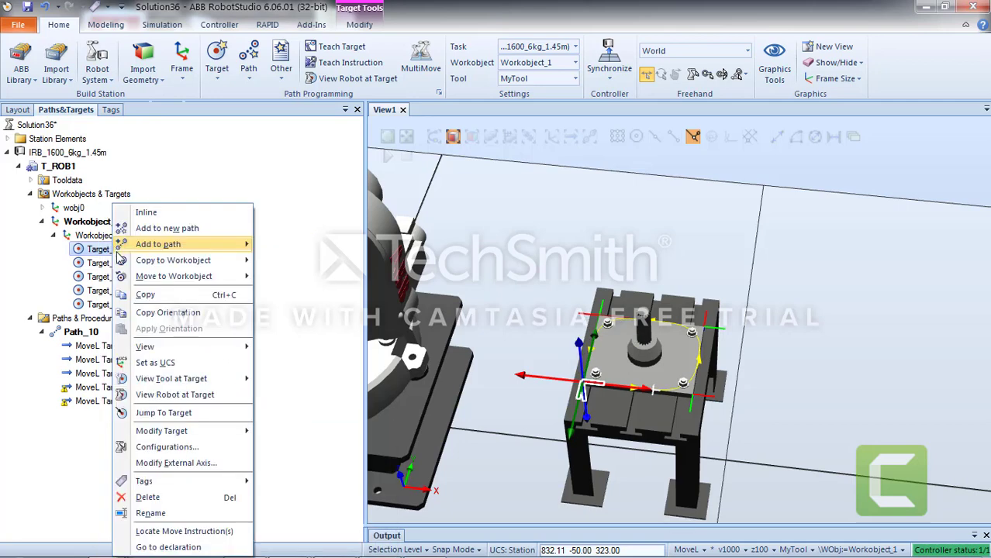
{"action": "left_click", "coordinate": [200, 397]}
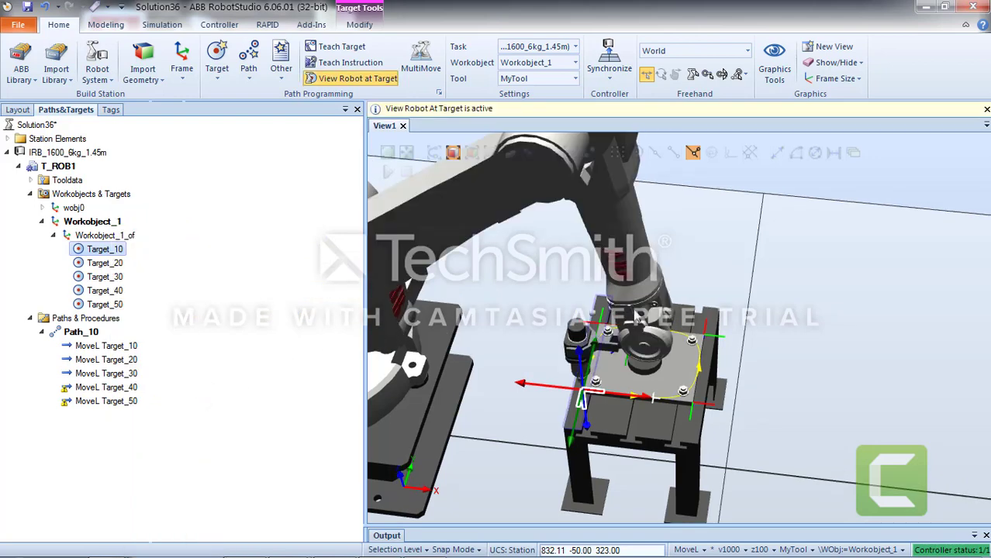
- Rotate Target_10 by 180 degrees around its local Z axis
{"action": "left_click_drag", "start_coordinate": [690, 307], "coordinate": [733, 304], "text": "ctrl+shift"}
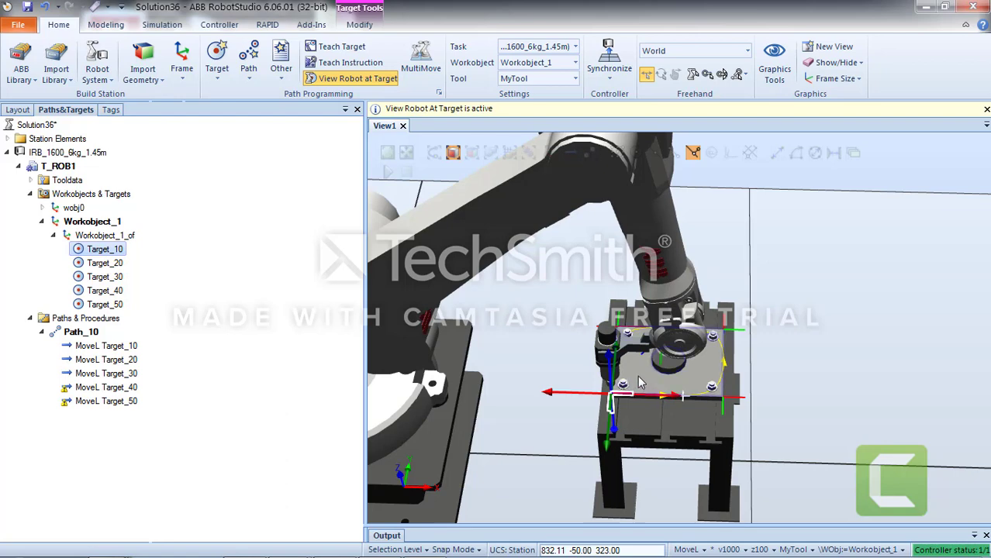
{"action": "scroll", "coordinate": [640, 381], "scroll_direction": "up", "scroll_amount": 2}
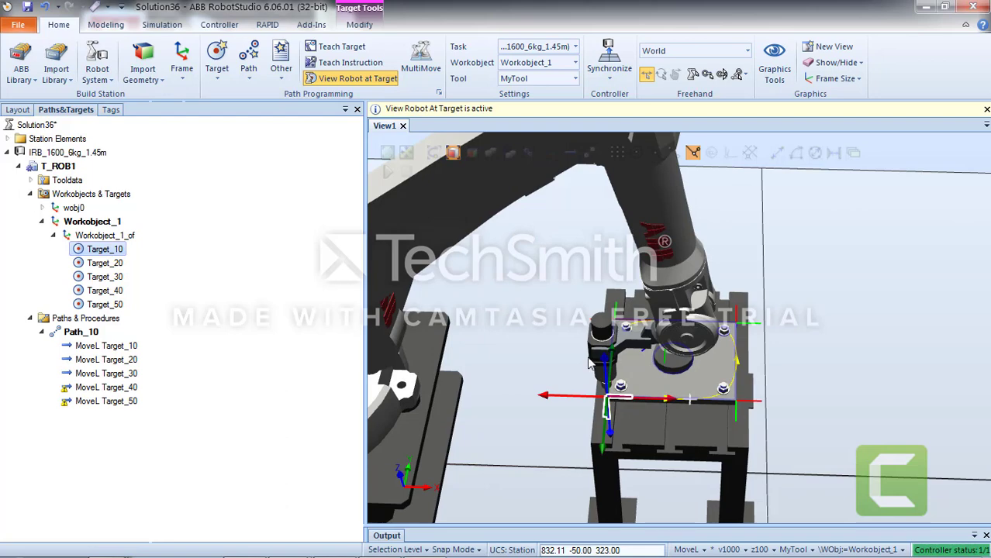
{"action": "right_click", "coordinate": [107, 253]}
{"action": "mouse_move", "coordinate": [113, 249]}
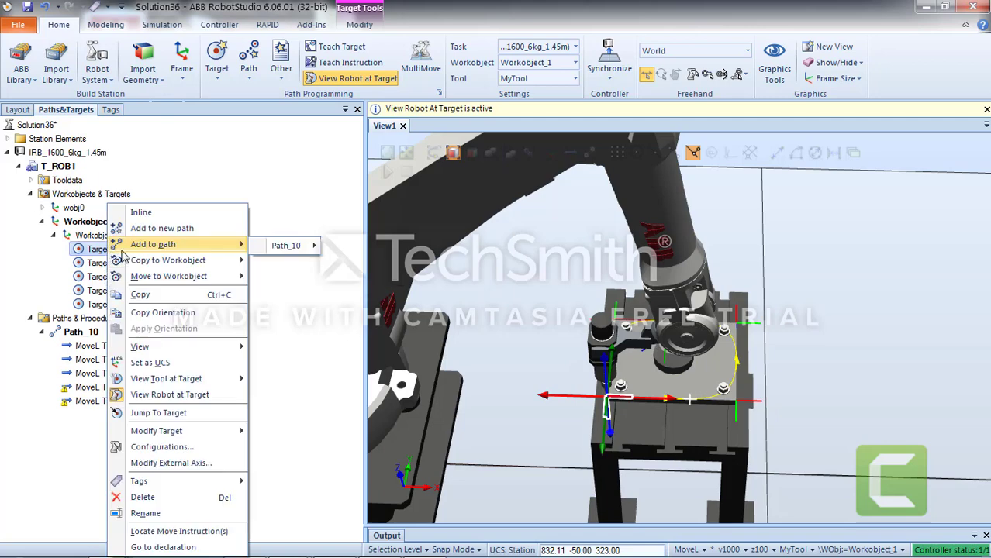
{"action": "mouse_move", "coordinate": [229, 439]}
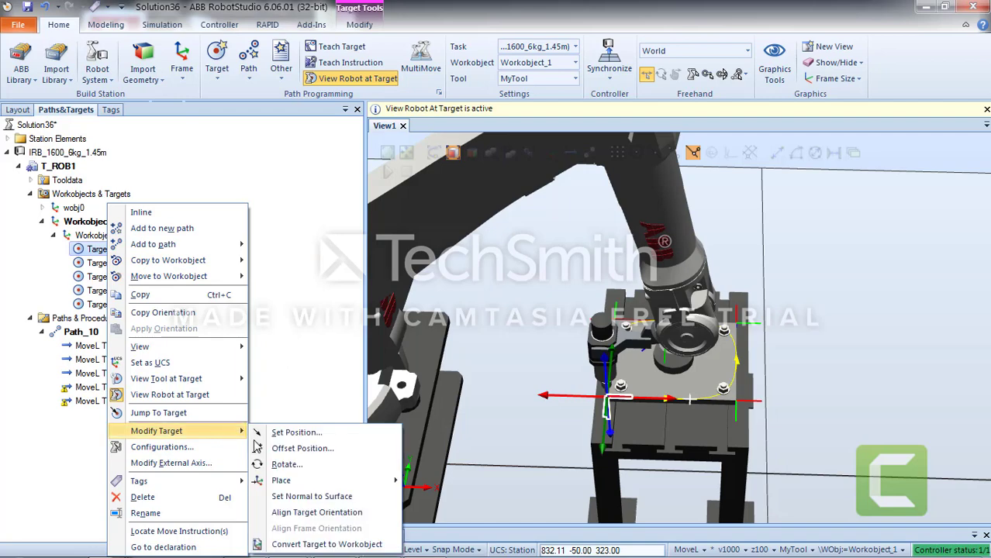
{"action": "left_click", "coordinate": [307, 466]}
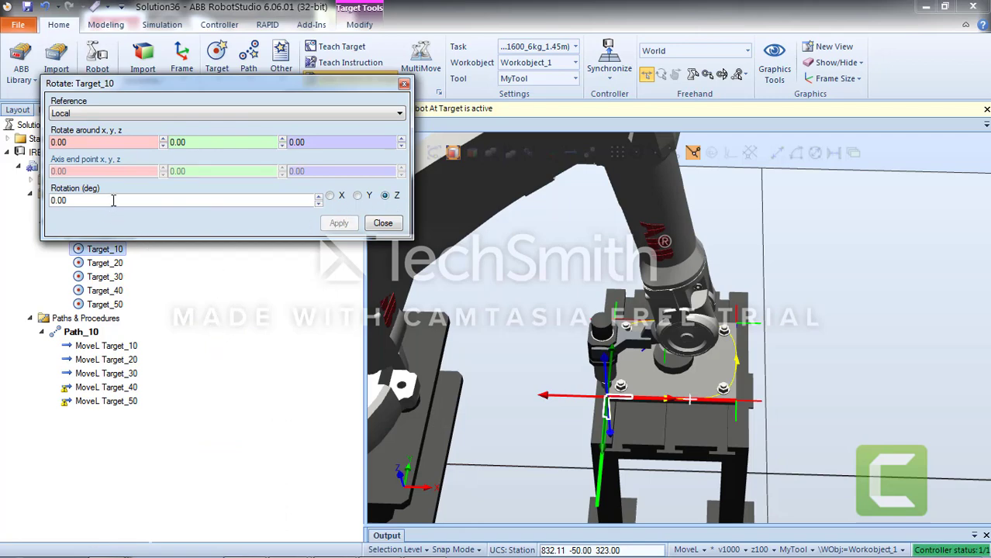
{"action": "type", "text": "180"}
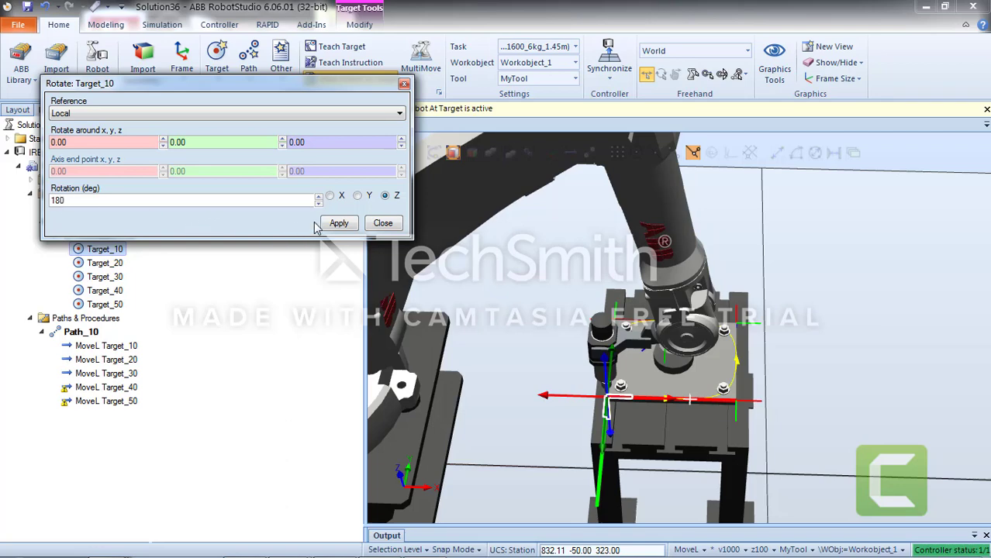
{"action": "left_click", "coordinate": [339, 224]}
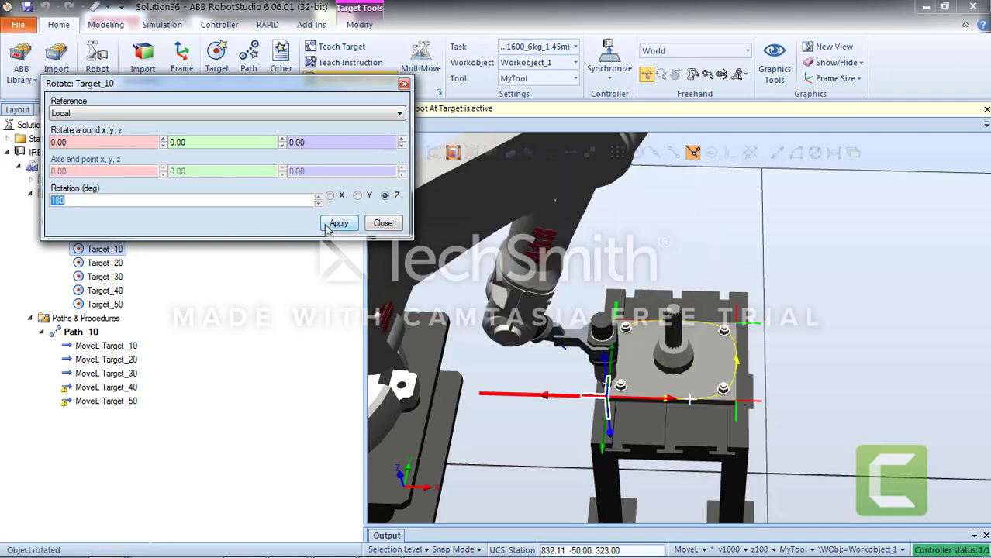
{"action": "left_click", "coordinate": [380, 224]}
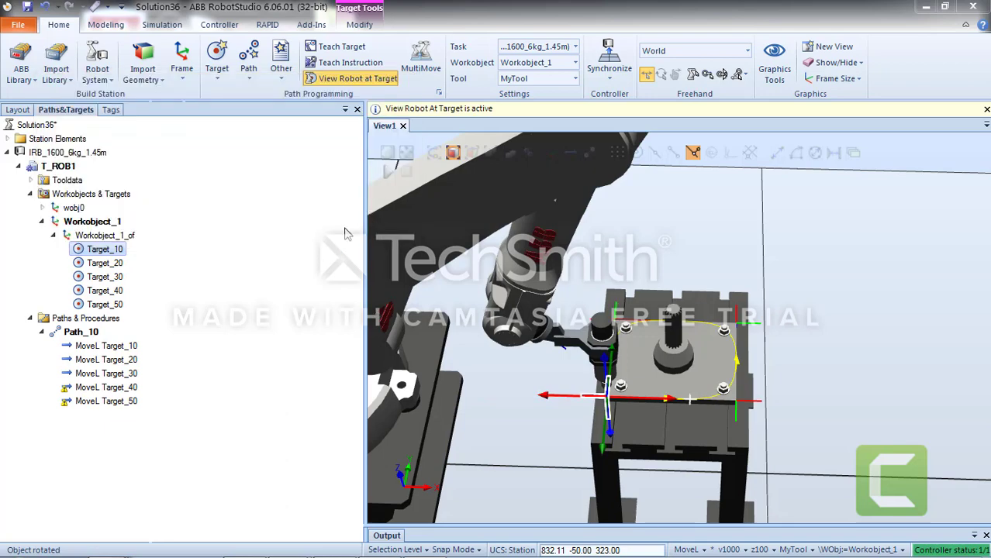
- View the robot at Target_20 through Target_50 and compare its pose with that at Target_10
{"action": "left_click", "coordinate": [96, 264]}
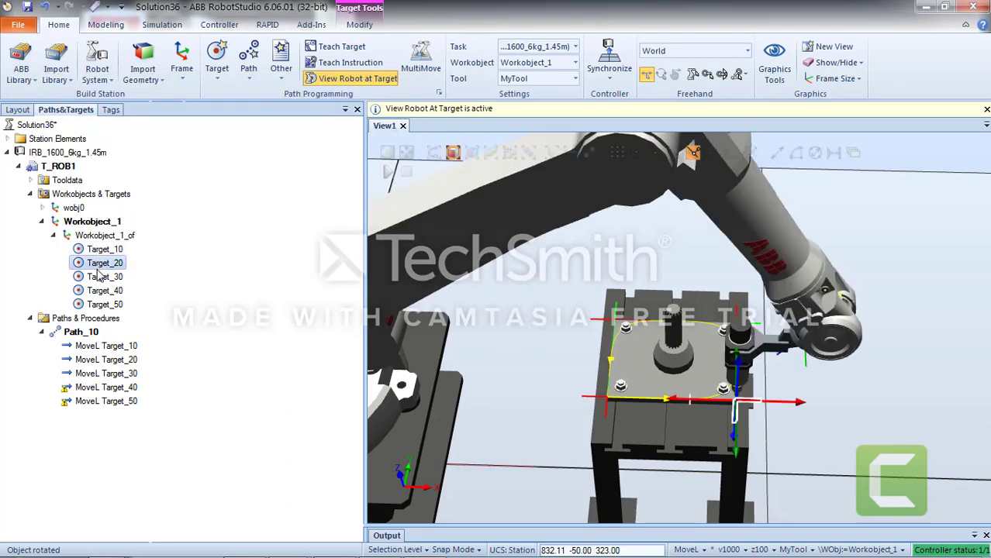
{"action": "left_click", "coordinate": [100, 276]}
{"action": "left_click", "coordinate": [106, 291]}
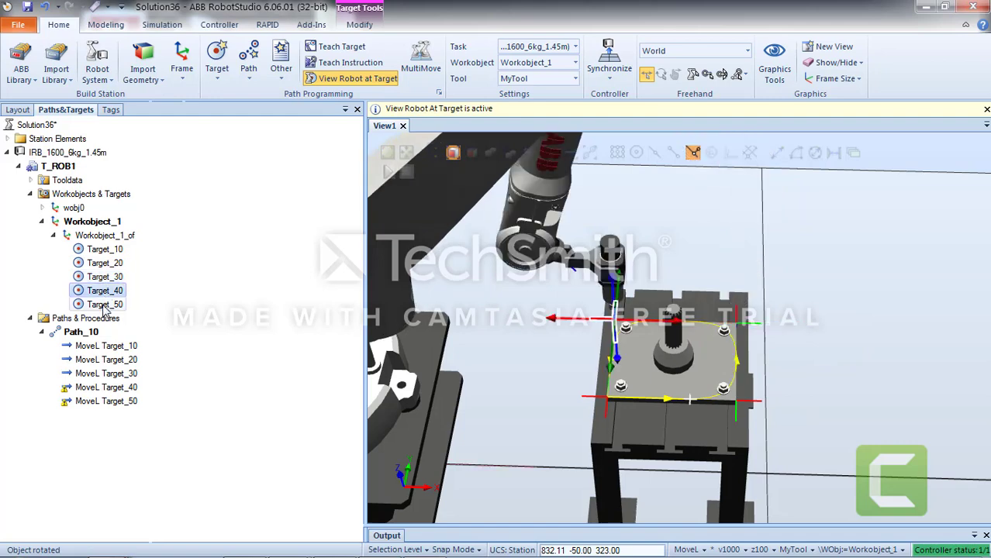
{"action": "left_click", "coordinate": [106, 305]}
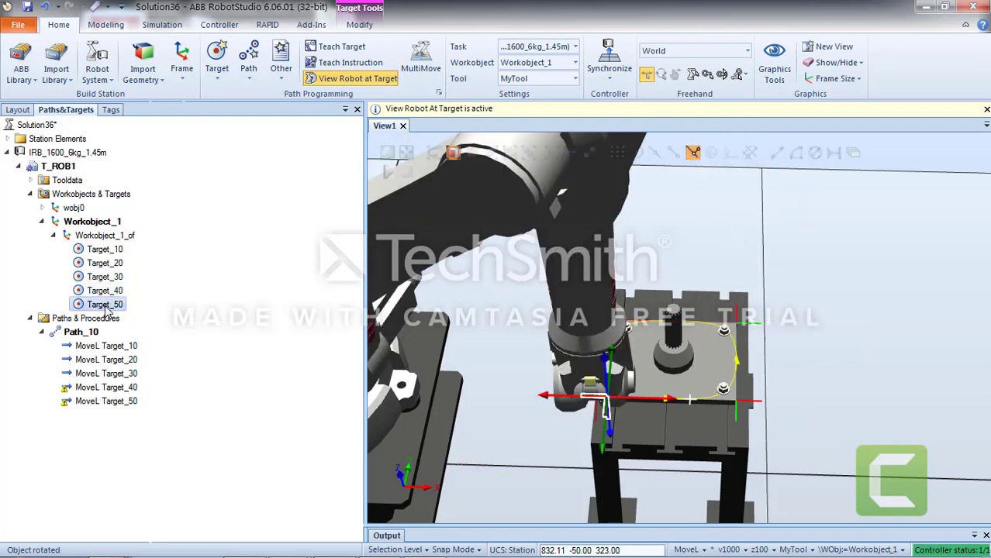
{"action": "left_click", "coordinate": [105, 252]}
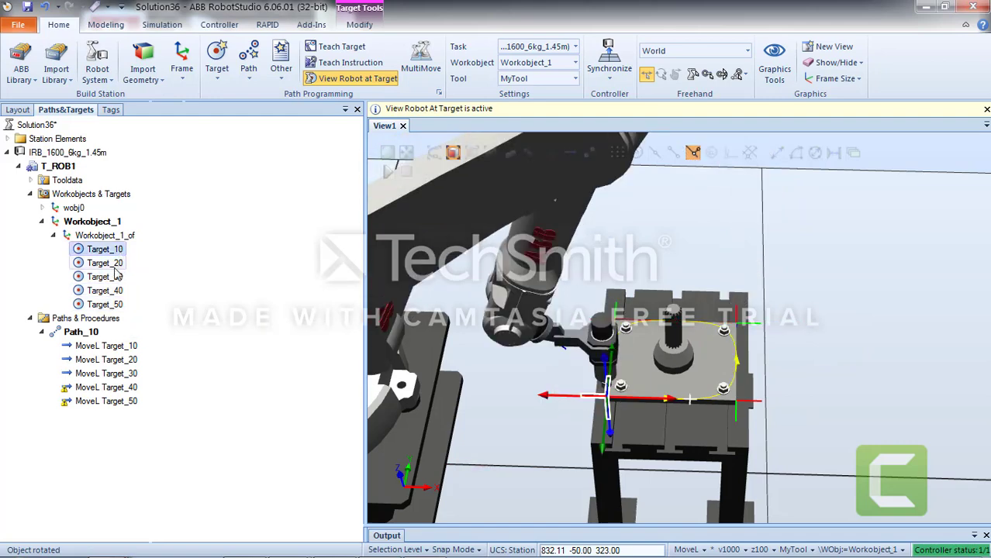
{"action": "left_click", "coordinate": [113, 266]}
{"action": "left_click", "coordinate": [117, 252]}
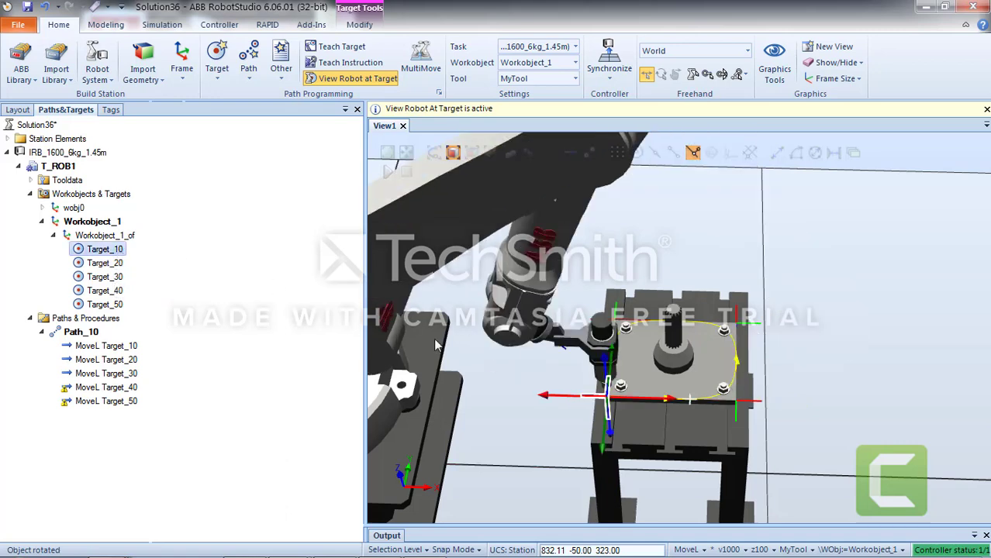
{"action": "left_click", "coordinate": [490, 377]}
{"action": "scroll", "coordinate": [490, 378], "scroll_direction": "down", "scroll_amount": 3}
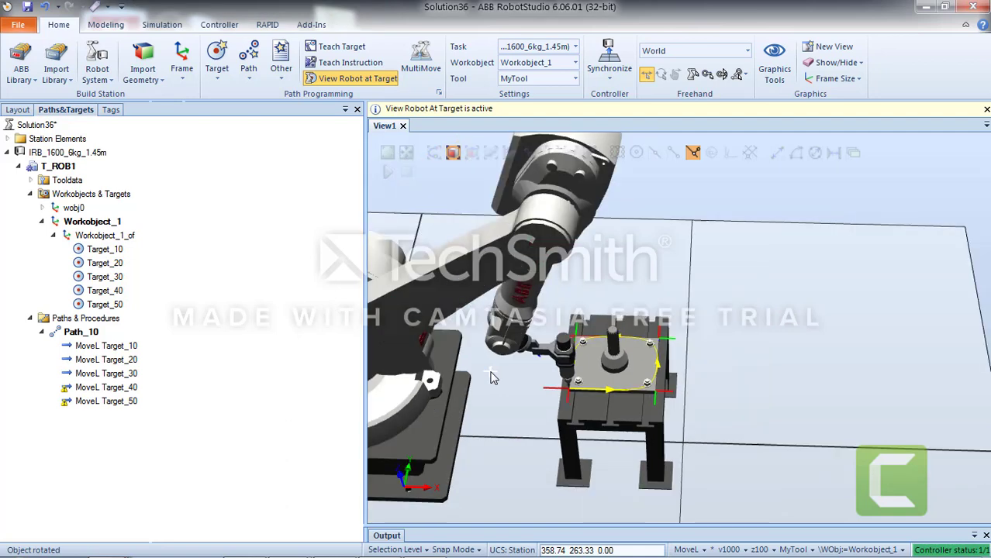
{"action": "scroll", "coordinate": [491, 376], "scroll_direction": "up", "scroll_amount": 2}
{"action": "scroll", "coordinate": [490, 378], "scroll_direction": "down", "scroll_amount": 1}
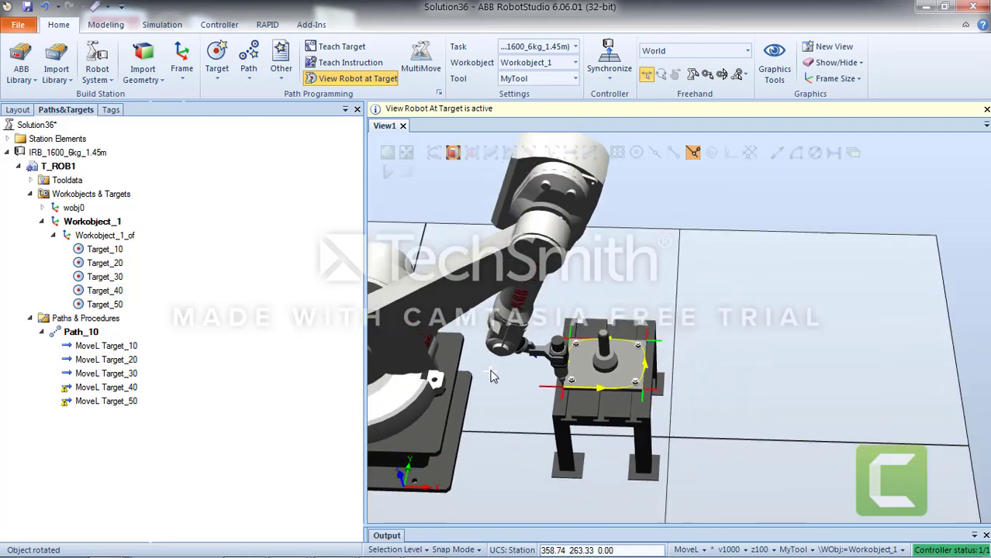
- Copy the orientation of Target_10 and apply it to Target_20, Target_30, Target_40 and Target_50
{"action": "left_click", "coordinate": [106, 250]}
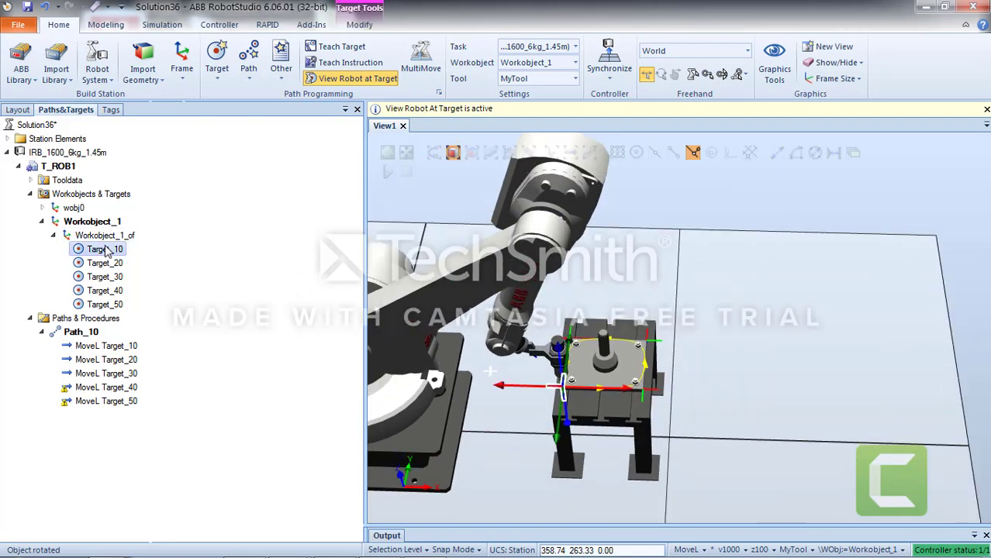
{"action": "right_click", "coordinate": [109, 252]}
{"action": "mouse_move", "coordinate": [111, 247]}
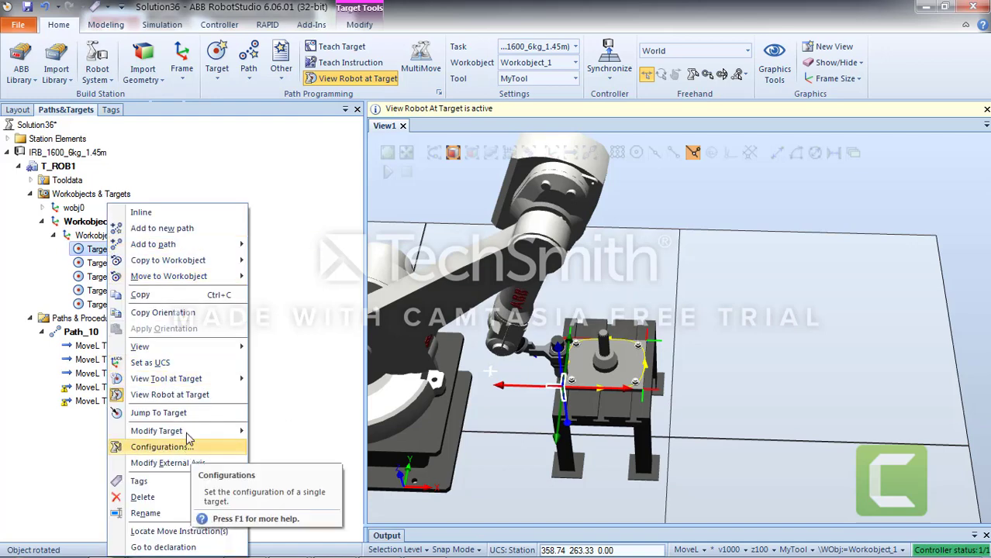
{"action": "left_click", "coordinate": [190, 315]}
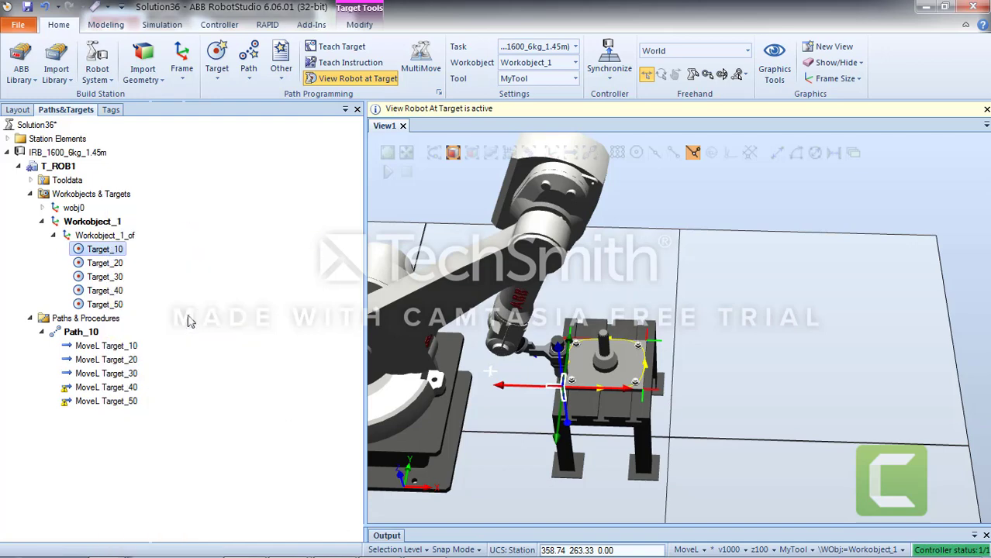
{"action": "left_click", "coordinate": [105, 264]}
{"action": "left_click", "coordinate": [104, 304], "text": "shift"}
{"action": "right_click", "coordinate": [113, 304]}
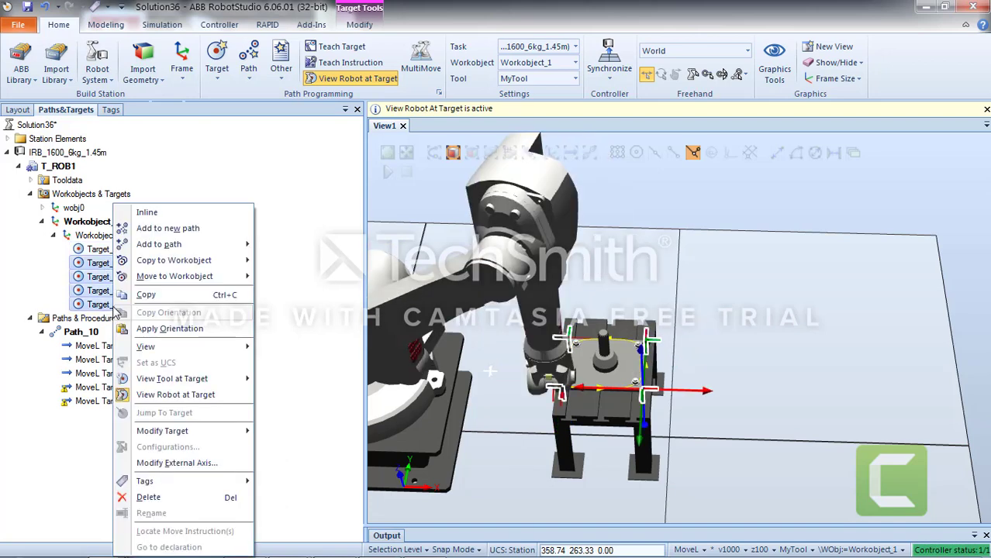
{"action": "left_click", "coordinate": [165, 330]}
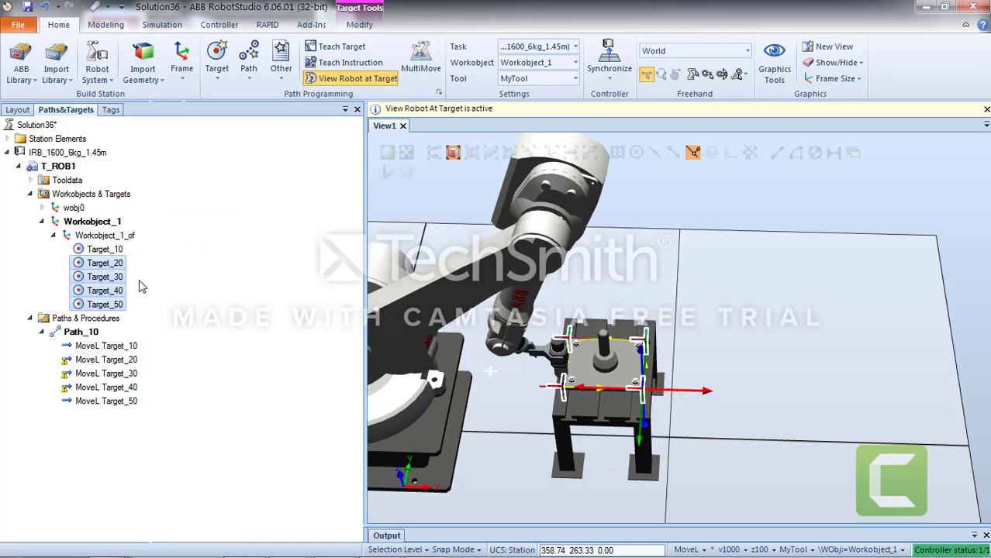
- Examine the robot's pose and tool orientation at each target from Target_10 to Target_50, forwards and backwards
{"action": "left_click", "coordinate": [105, 249]}
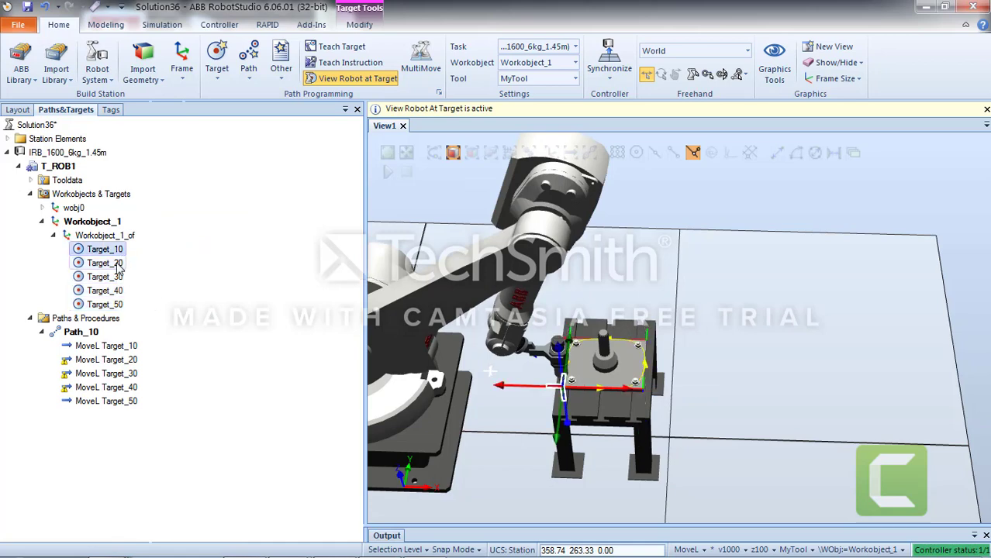
{"action": "left_click", "coordinate": [118, 264]}
{"action": "left_click", "coordinate": [117, 277]}
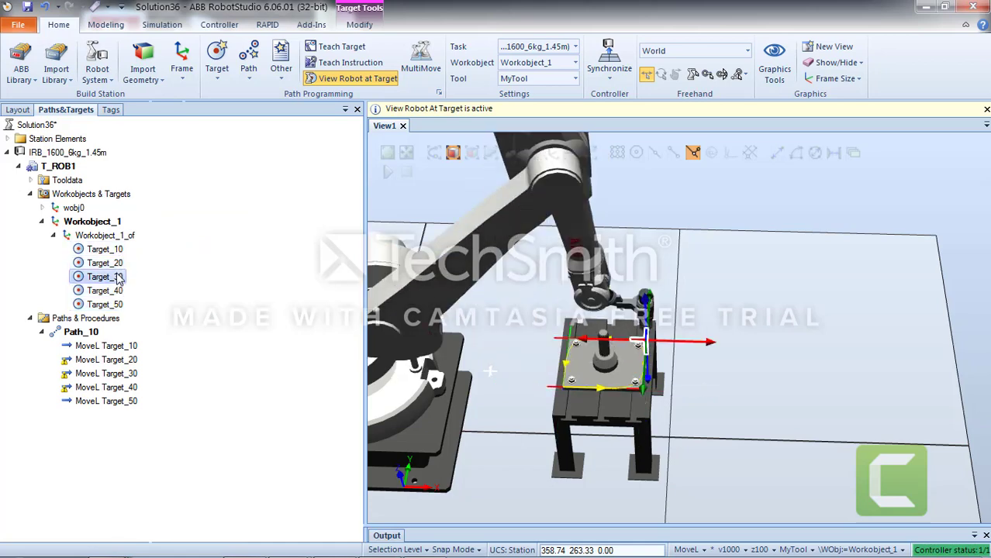
{"action": "left_click", "coordinate": [117, 290]}
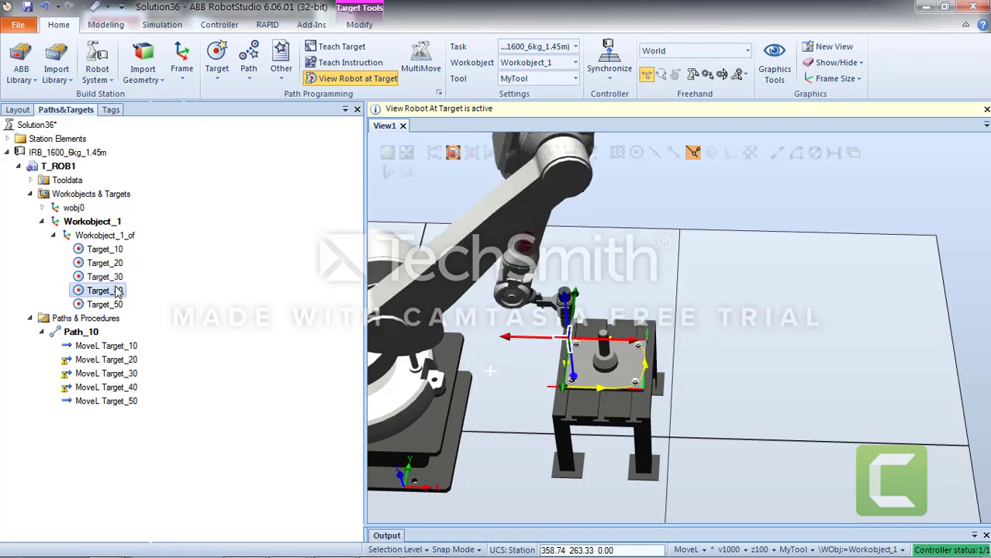
{"action": "left_click", "coordinate": [117, 305]}
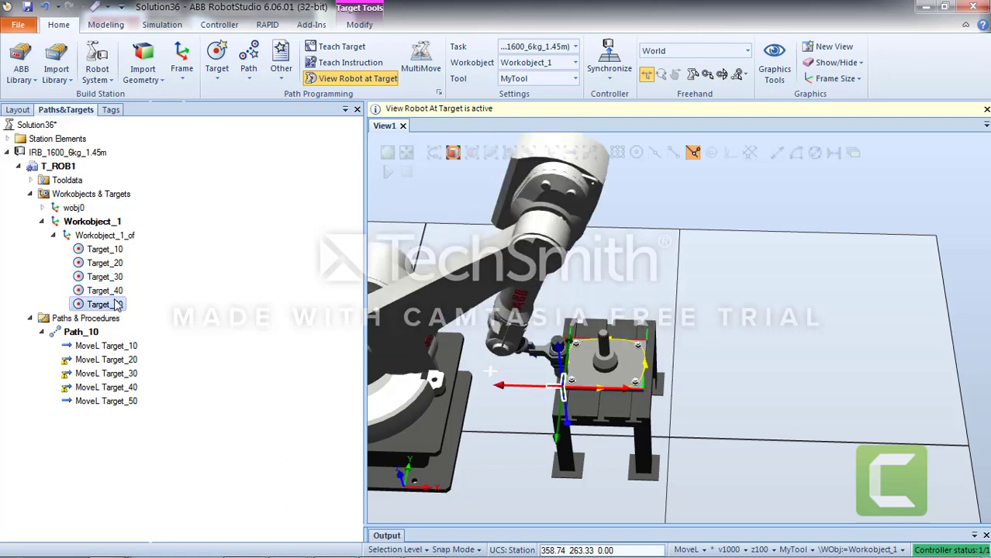
{"action": "left_click", "coordinate": [117, 291]}
{"action": "left_click", "coordinate": [117, 277]}
{"action": "left_click", "coordinate": [117, 264]}
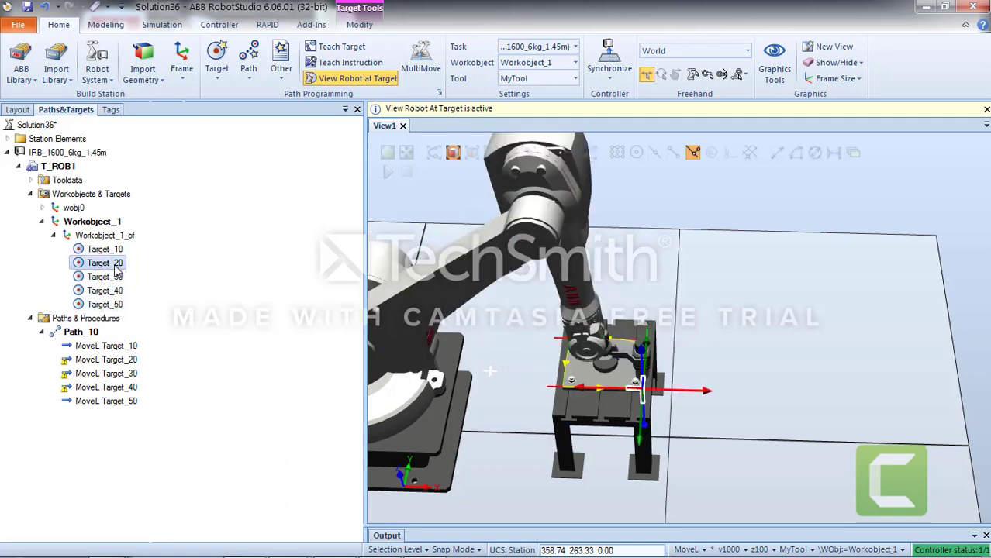
{"action": "left_click", "coordinate": [118, 249]}
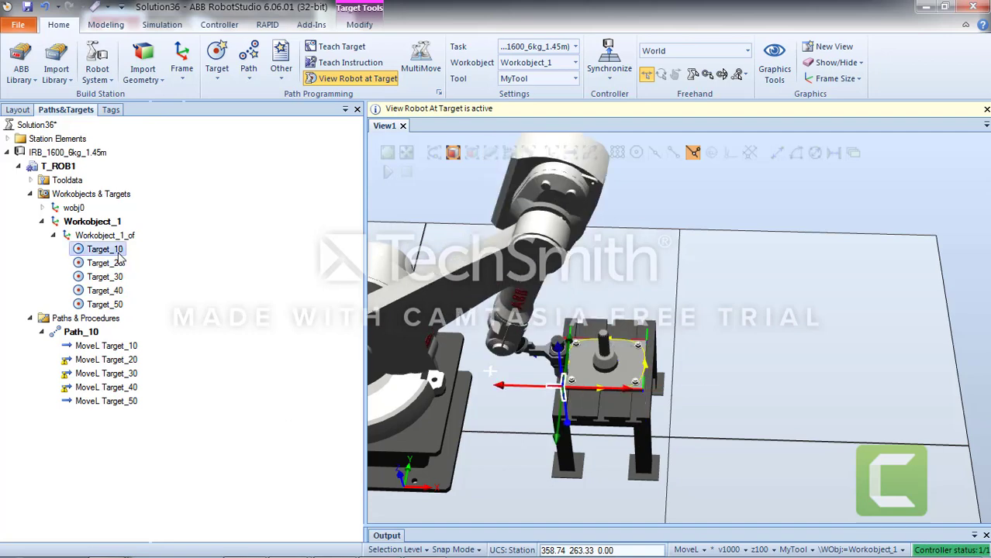
{"action": "left_click", "coordinate": [116, 305]}
{"action": "left_click", "coordinate": [118, 250]}
{"action": "left_click", "coordinate": [118, 263]}
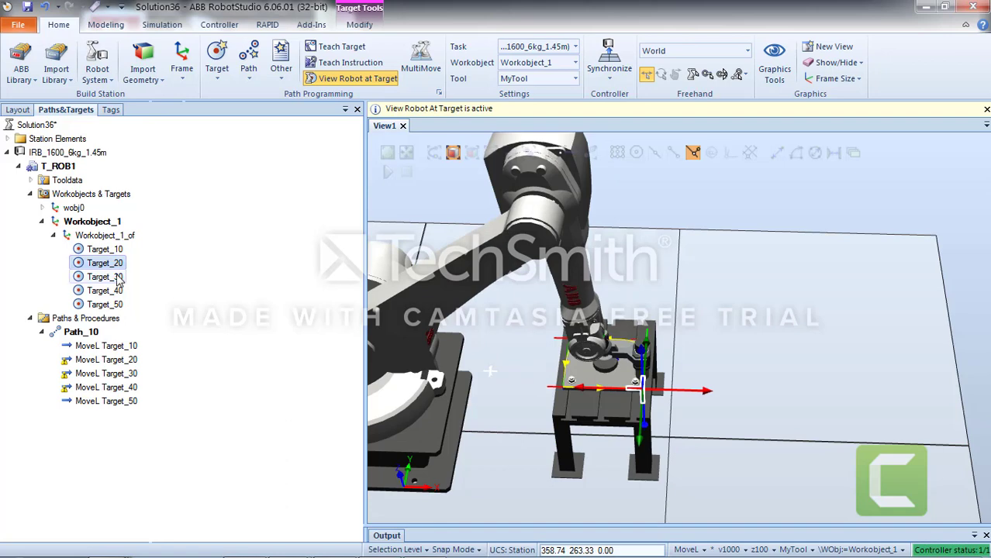
{"action": "left_click", "coordinate": [117, 278]}
{"action": "left_click", "coordinate": [115, 291]}
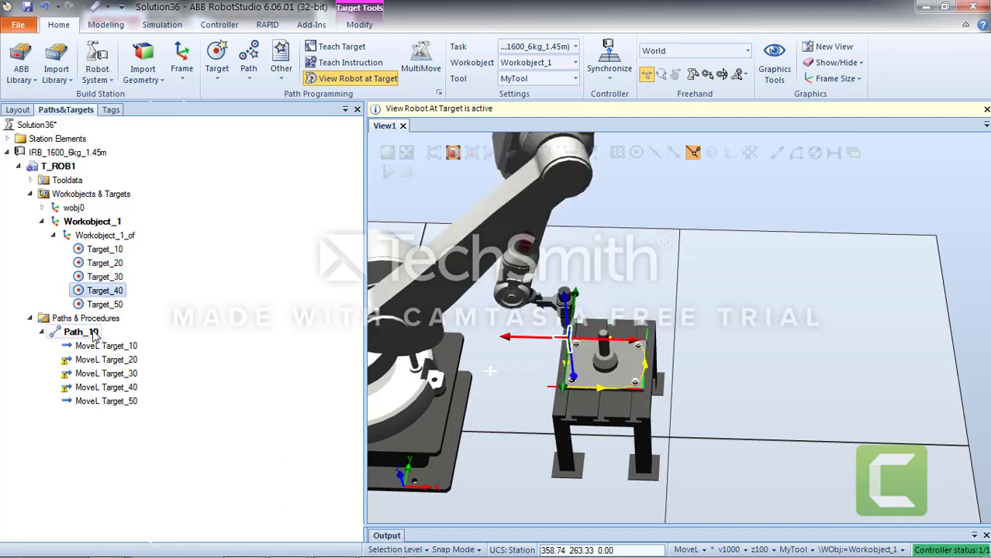
- Run Auto Configuration on Path_10 for all move instructions
{"action": "left_click", "coordinate": [93, 333]}
{"action": "right_click", "coordinate": [93, 333]}
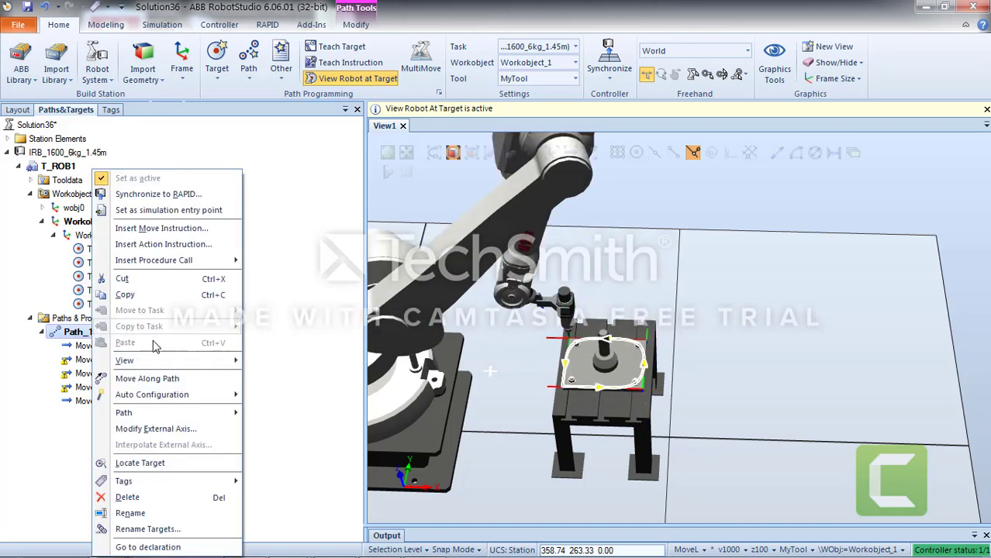
{"action": "mouse_move", "coordinate": [186, 395]}
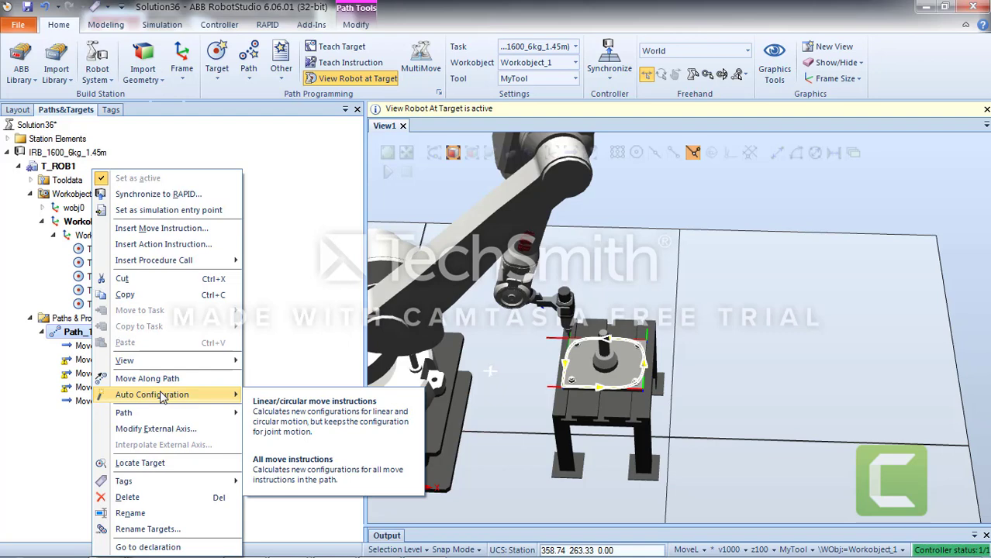
{"action": "left_click", "coordinate": [315, 470]}
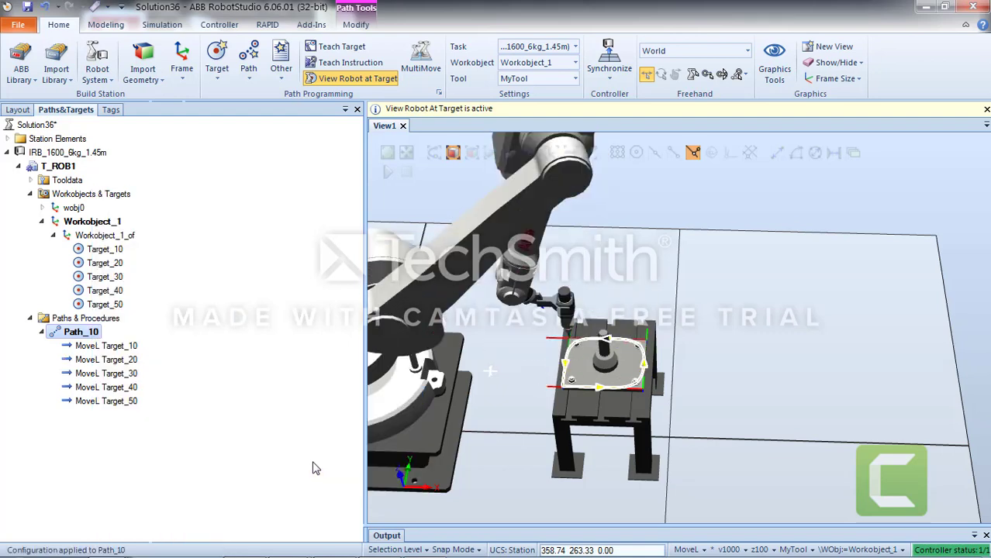
- Edit the MoveL Target_10 instruction in Path_10, setting its zone to fine, and apply the change
{"action": "left_click", "coordinate": [742, 349]}
{"action": "scroll", "coordinate": [650, 378], "scroll_direction": "up", "scroll_amount": 3}
{"action": "scroll", "coordinate": [646, 374], "scroll_direction": "up", "scroll_amount": 2}
{"action": "scroll", "coordinate": [601, 400], "scroll_direction": "up", "scroll_amount": 2}
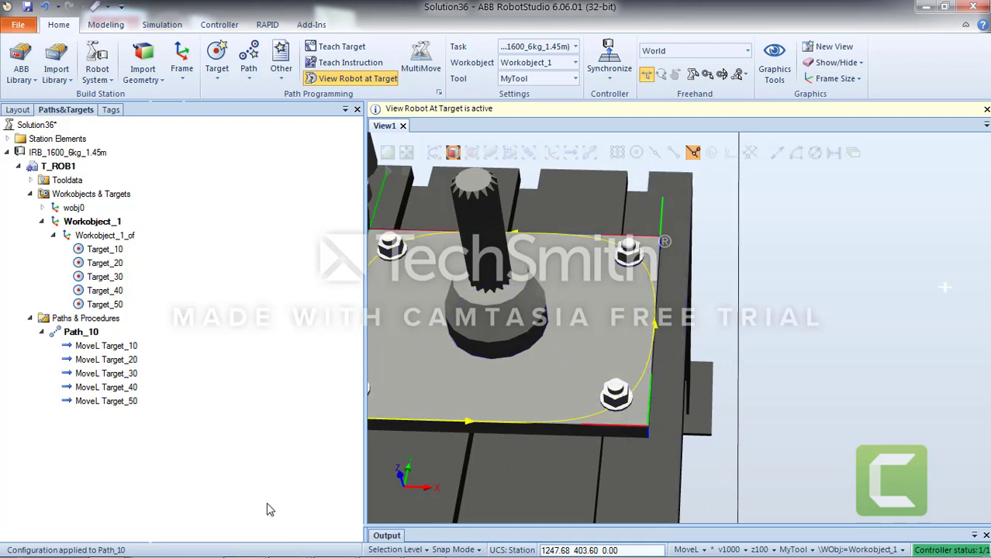
{"action": "left_click", "coordinate": [112, 349]}
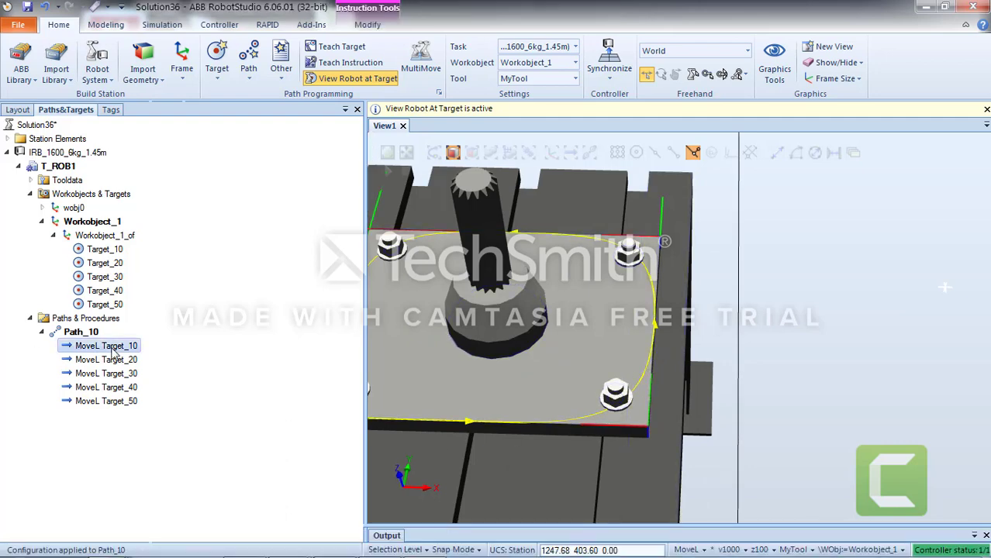
{"action": "right_click", "coordinate": [114, 351]}
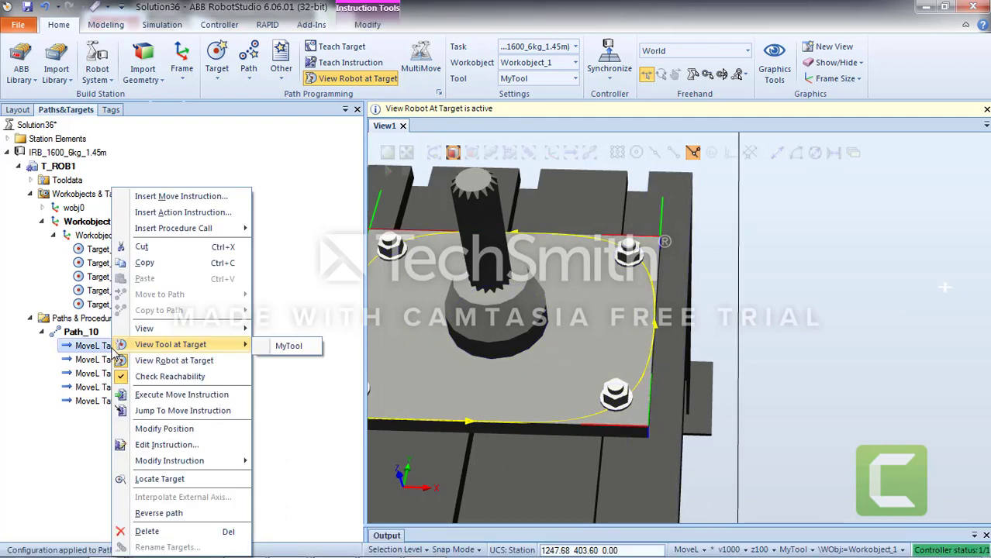
{"action": "left_click", "coordinate": [199, 447]}
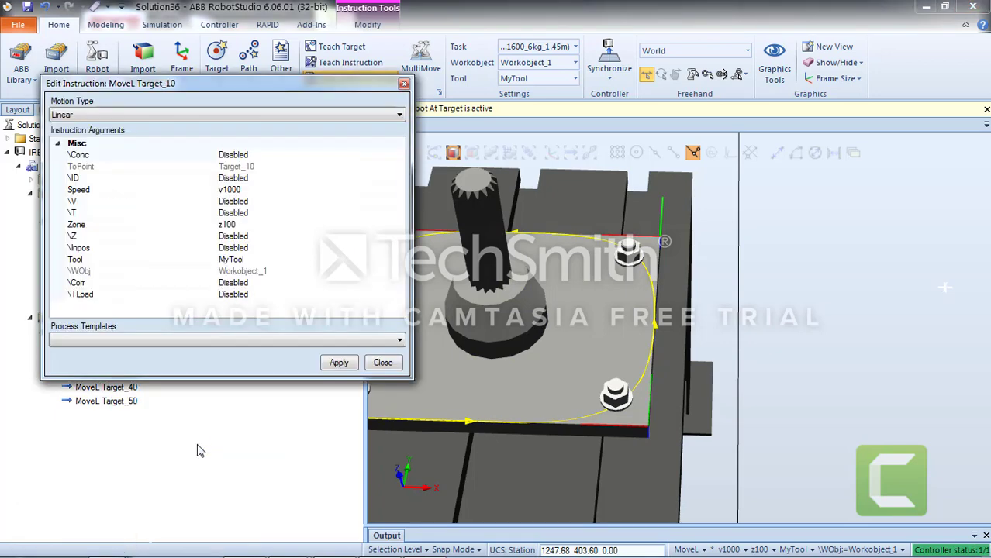
{"action": "left_click", "coordinate": [248, 224]}
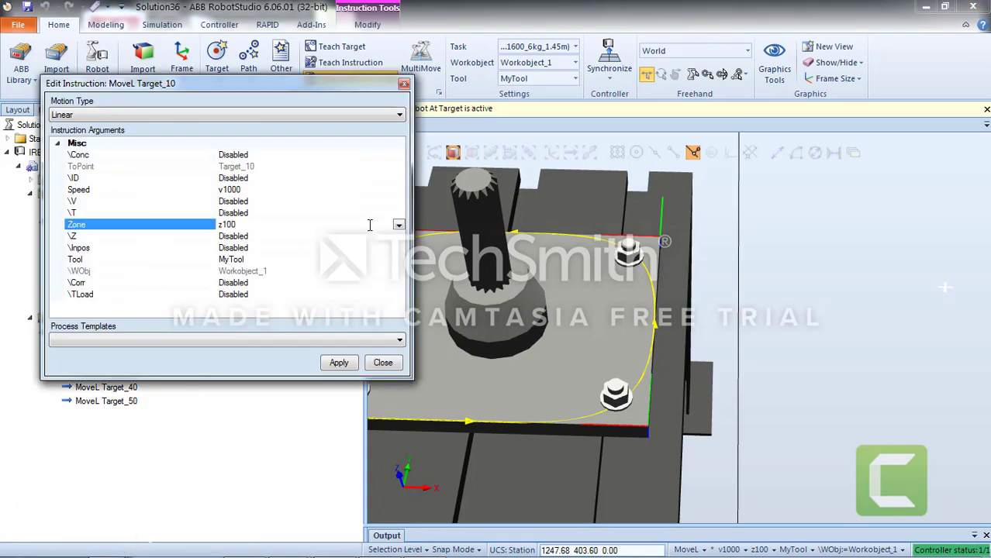
{"action": "left_click", "coordinate": [398, 225]}
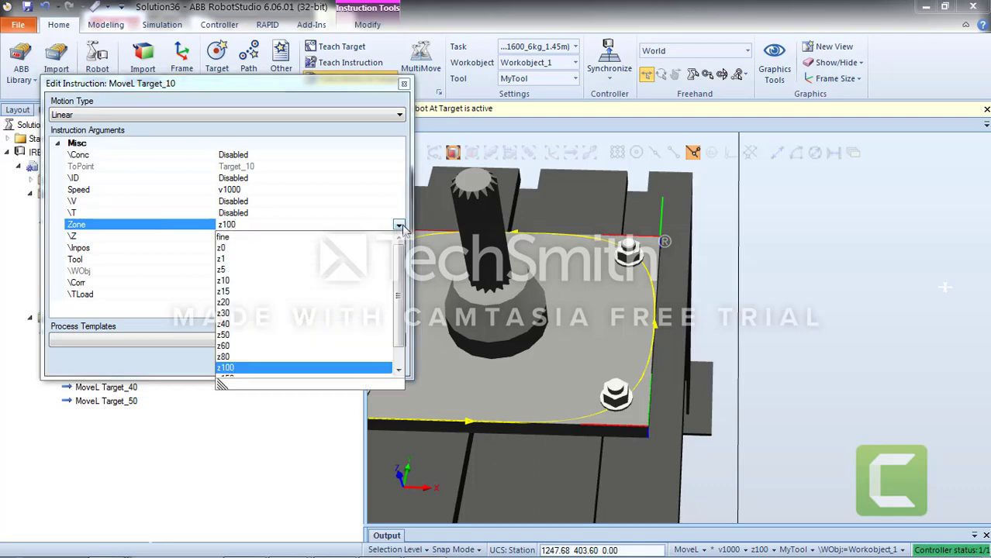
{"action": "left_click", "coordinate": [227, 238]}
{"action": "left_click", "coordinate": [339, 368]}
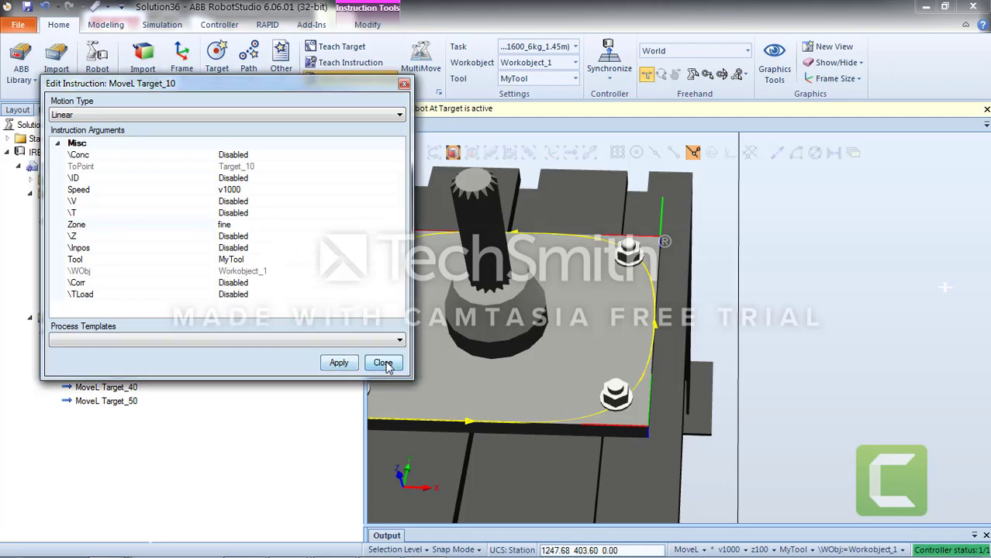
{"action": "left_click", "coordinate": [383, 363]}
- Set the zone of the MoveL Target_20 instruction to fine and apply the change
{"action": "left_click_drag", "start_coordinate": [696, 399], "coordinate": [573, 386], "text": "ctrl+shift"}
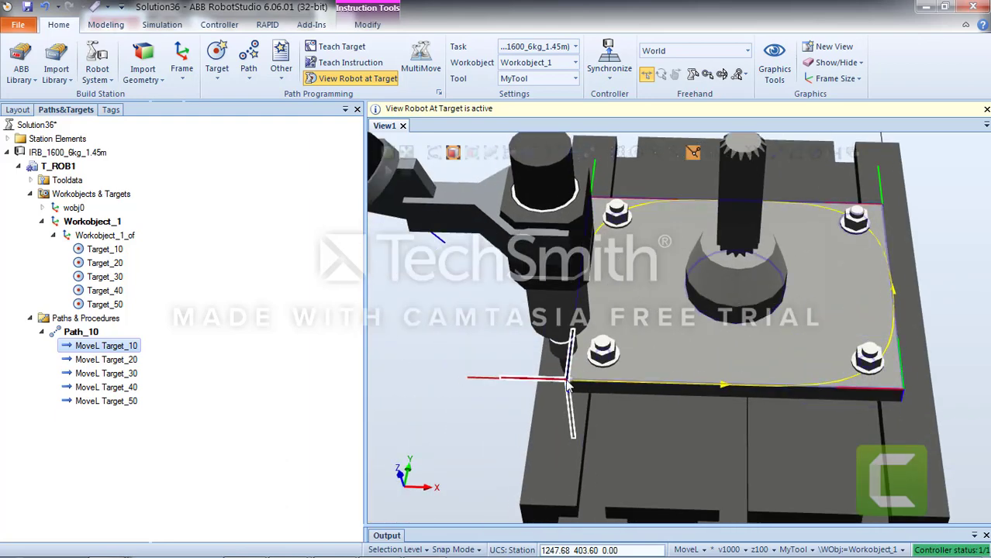
{"action": "left_click", "coordinate": [124, 360]}
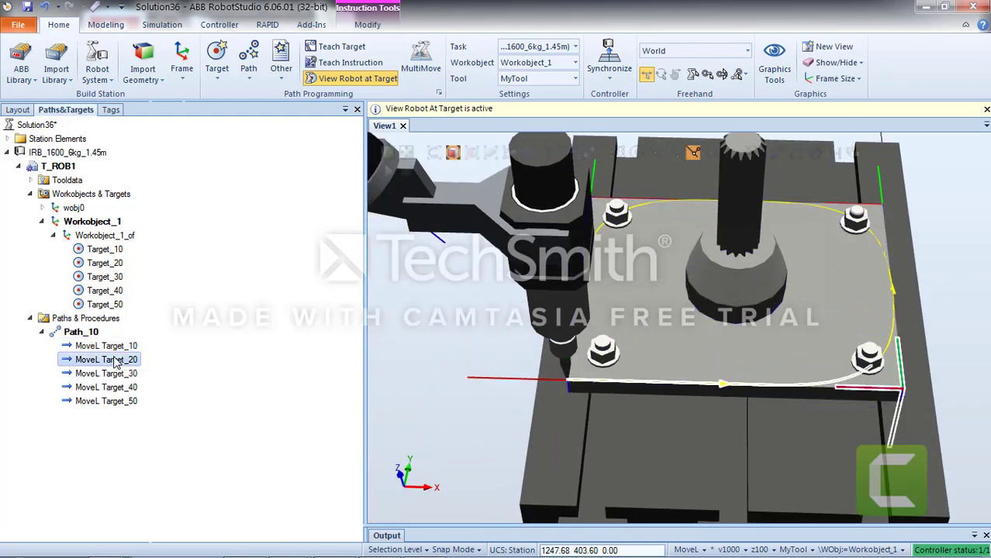
{"action": "right_click", "coordinate": [115, 360]}
{"action": "left_click", "coordinate": [184, 446]}
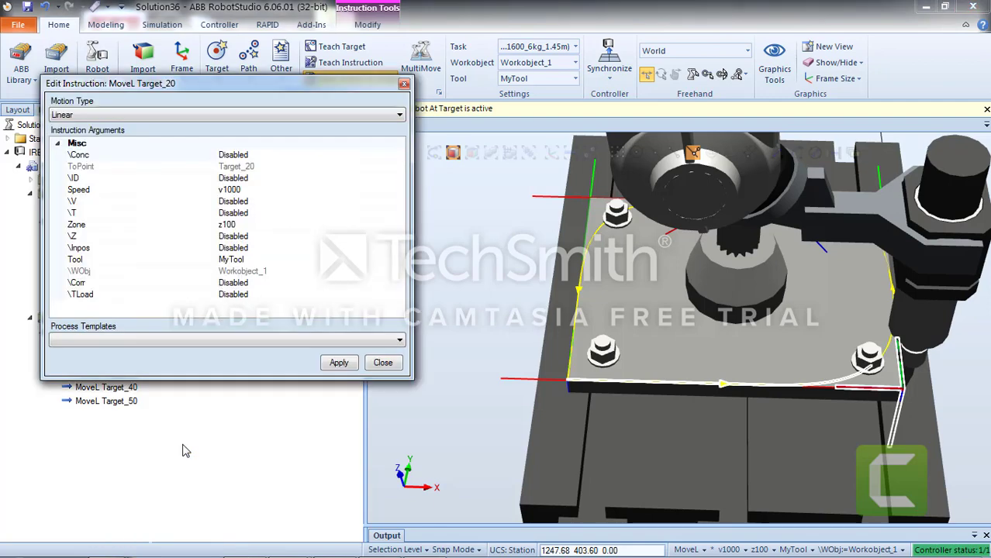
{"action": "left_click", "coordinate": [238, 227]}
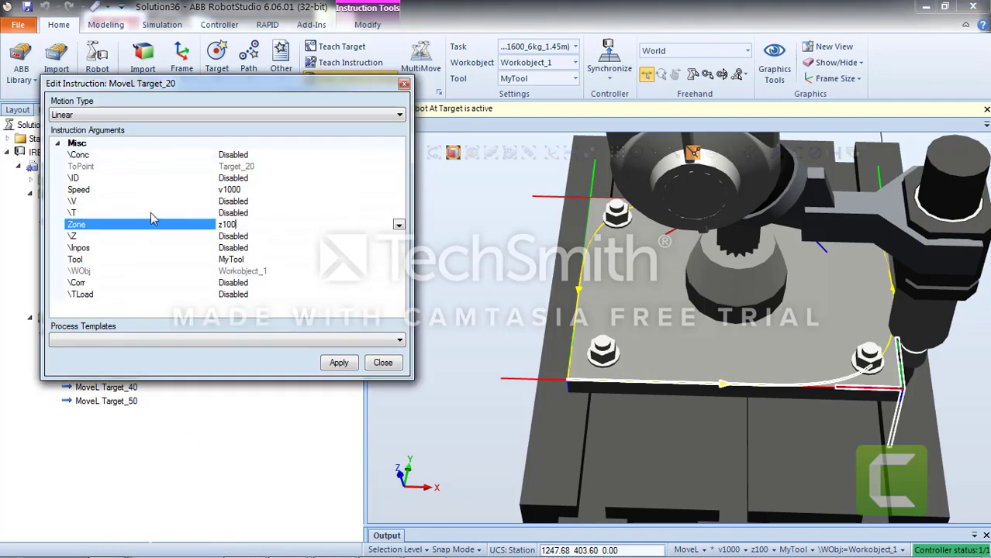
{"action": "left_click", "coordinate": [398, 225]}
{"action": "left_click", "coordinate": [225, 236]}
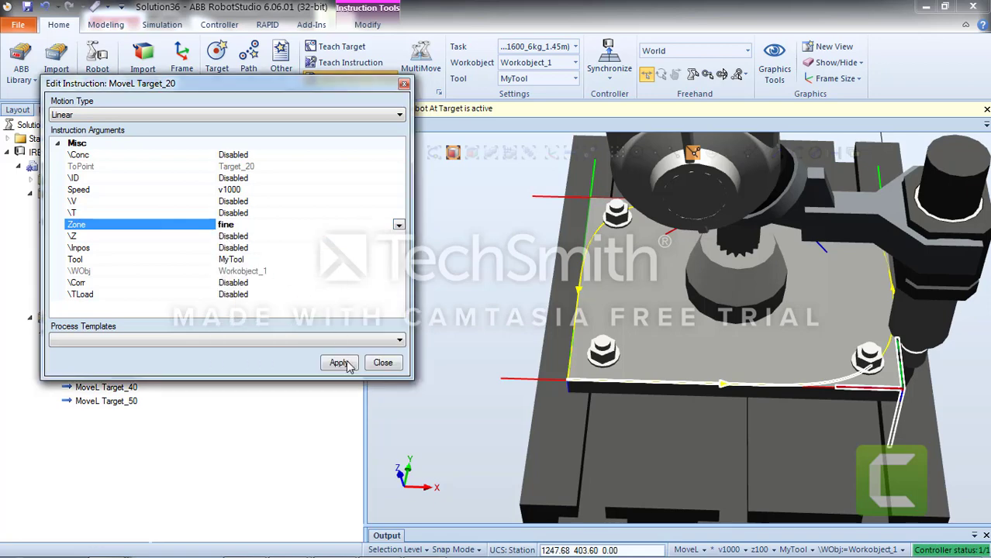
{"action": "left_click", "coordinate": [341, 364]}
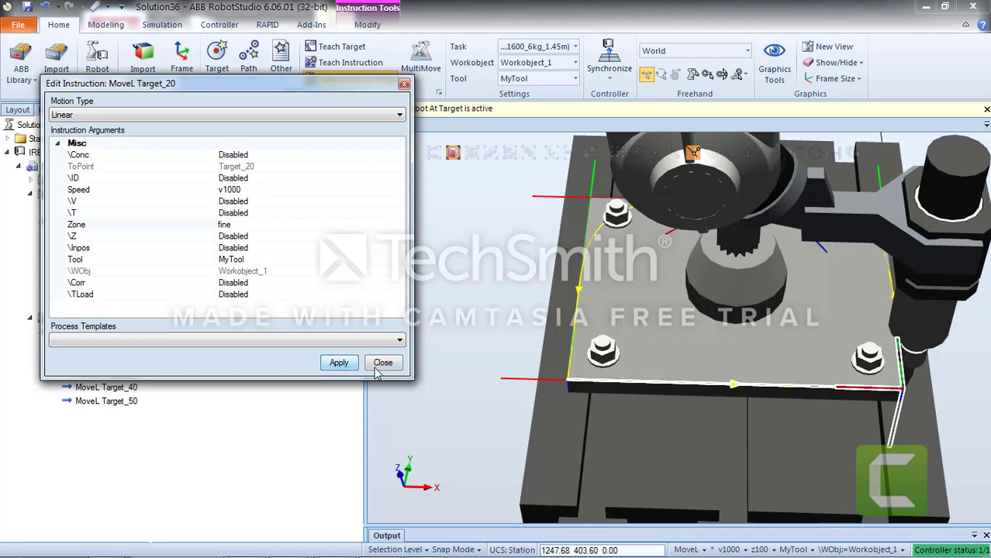
{"action": "left_click", "coordinate": [378, 366]}
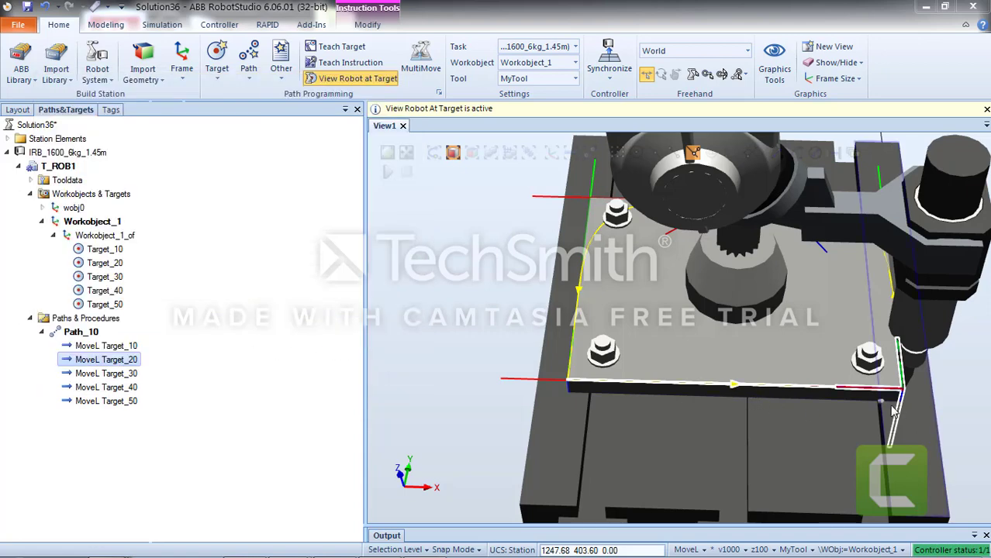
- Set the zone of the MoveL Target_30 instruction to fine and apply the change
{"action": "middle_click_drag", "start_coordinate": [885, 409], "coordinate": [677, 370]}
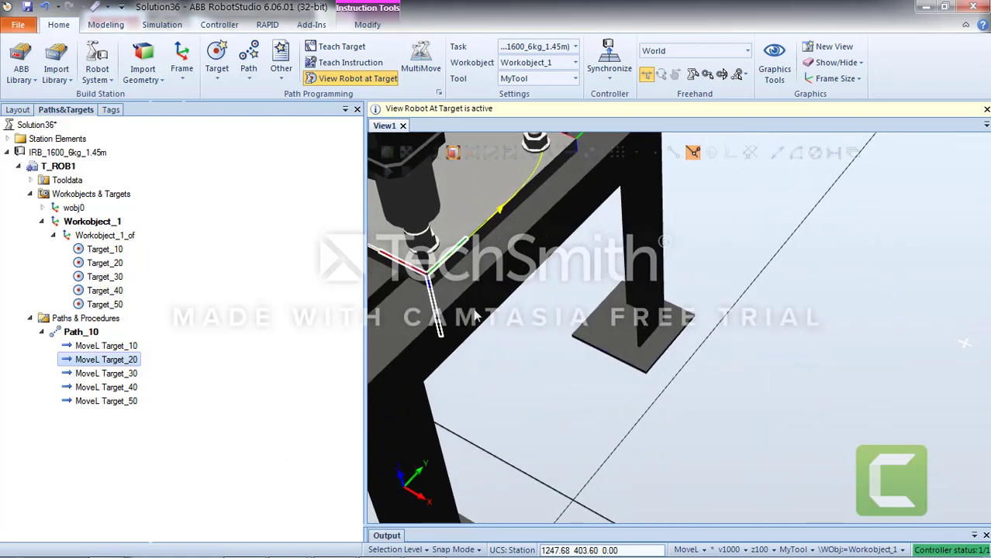
{"action": "left_click", "coordinate": [116, 373]}
{"action": "right_click", "coordinate": [121, 375]}
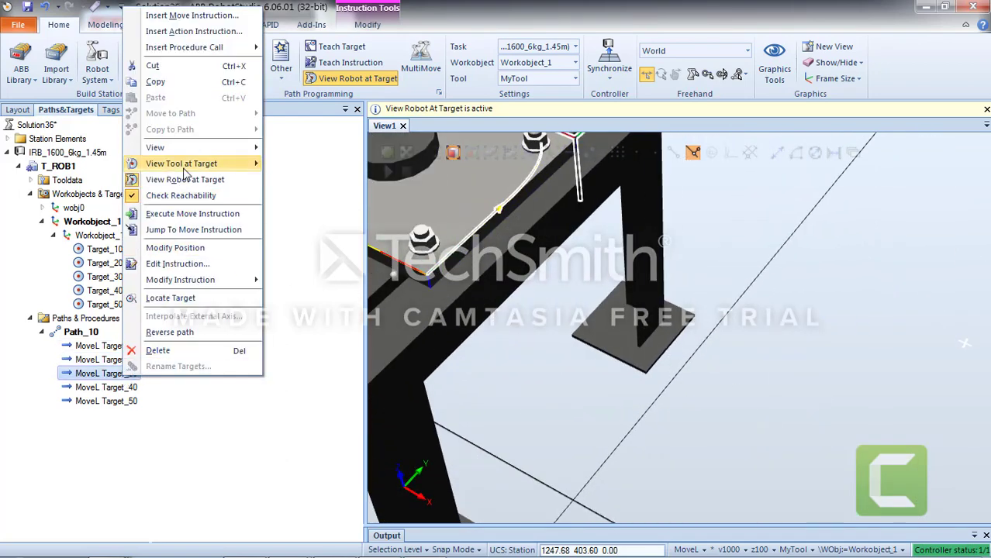
{"action": "left_click", "coordinate": [195, 267]}
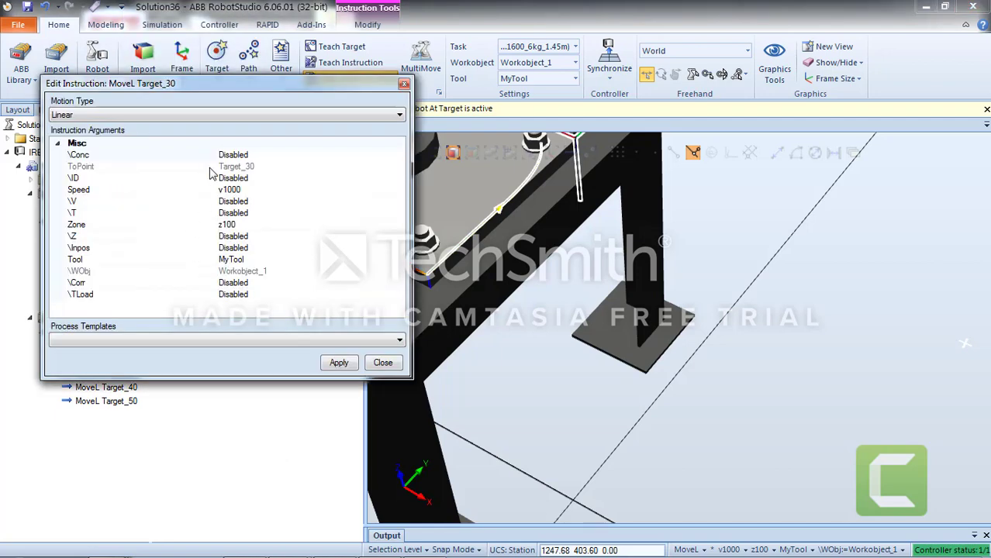
{"action": "left_click", "coordinate": [237, 225]}
{"action": "left_click", "coordinate": [398, 225]}
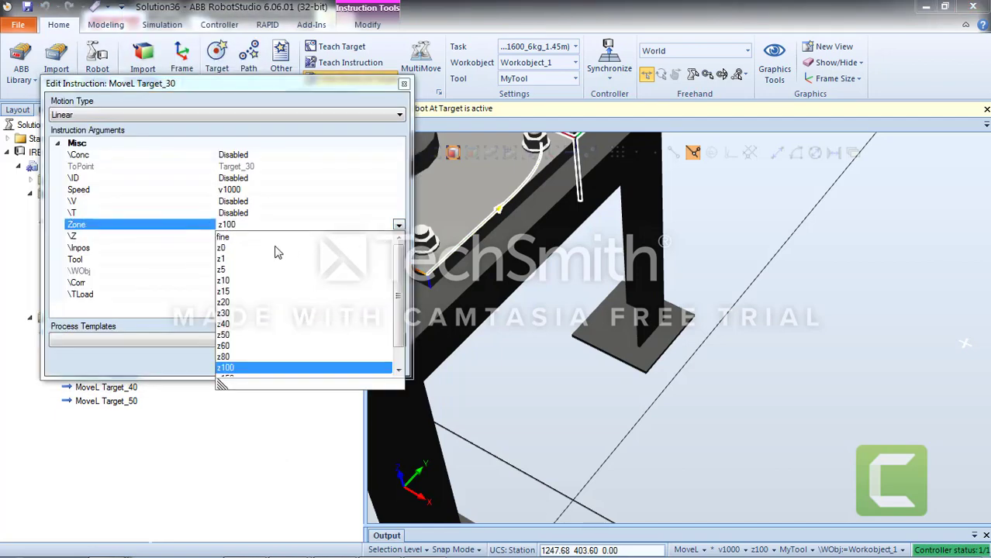
{"action": "left_click", "coordinate": [226, 237]}
{"action": "left_click", "coordinate": [336, 364]}
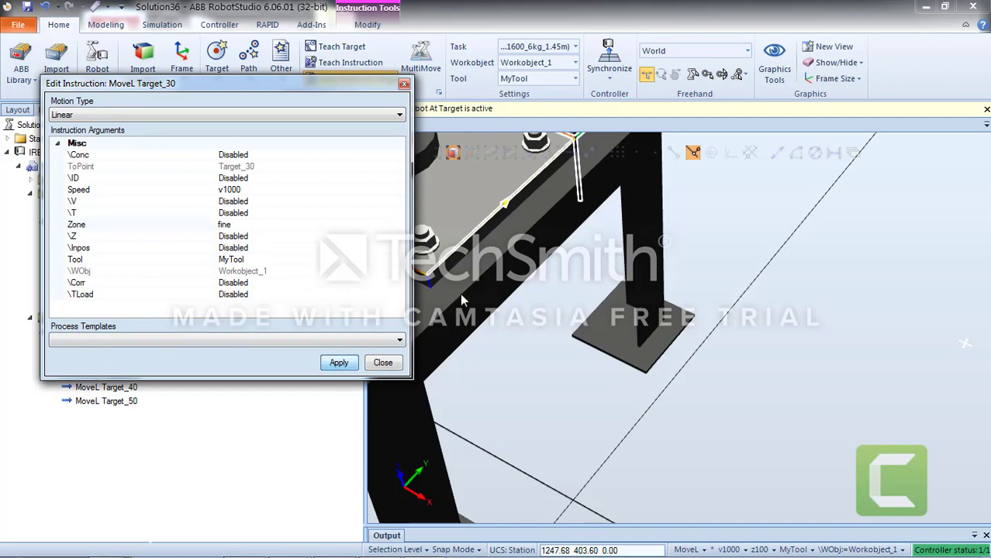
{"action": "left_click", "coordinate": [382, 363]}
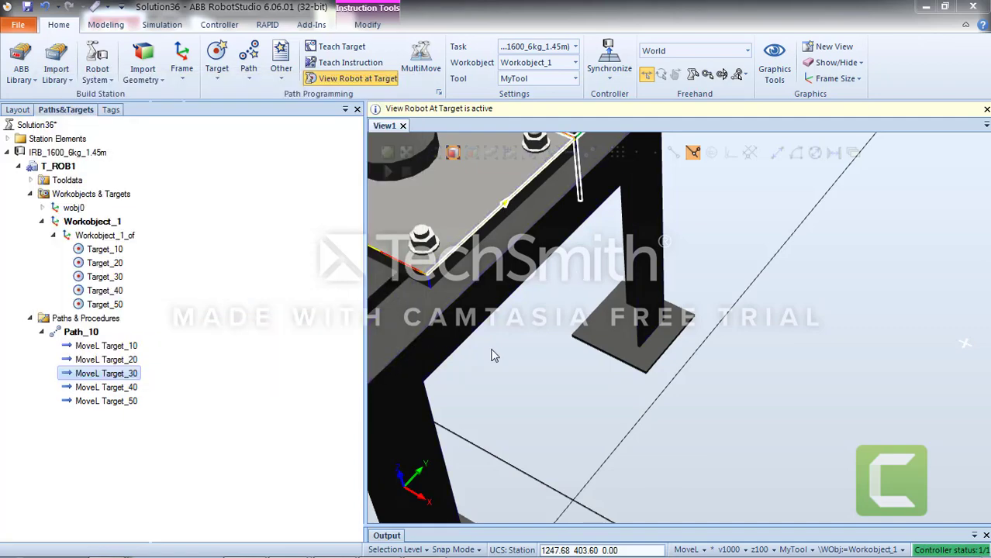
- Set the zone of the MoveL Target_40 instruction to fine and apply the change
{"action": "scroll", "coordinate": [487, 347], "scroll_direction": "down", "scroll_amount": 4}
{"action": "left_click", "coordinate": [116, 387]}
{"action": "right_click", "coordinate": [127, 392]}
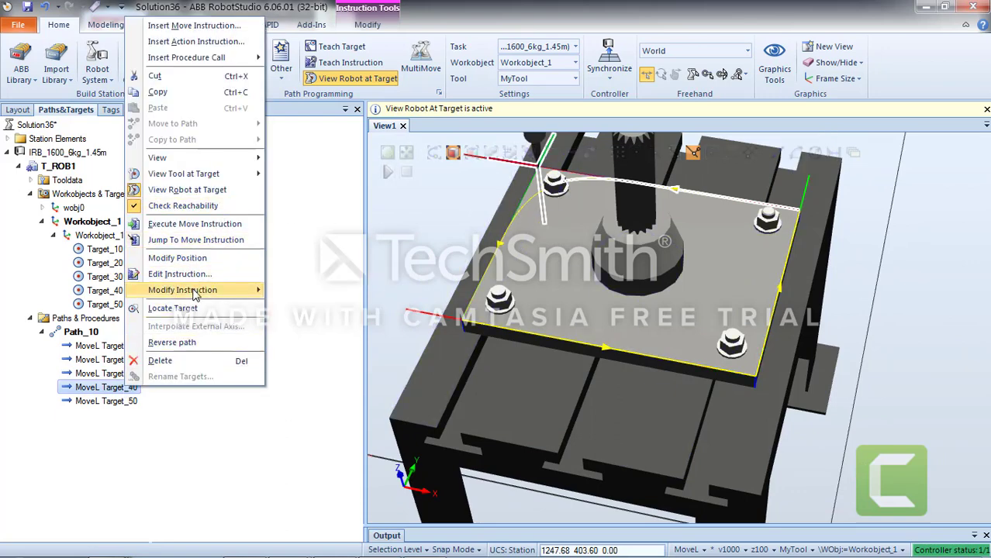
{"action": "left_click", "coordinate": [197, 274]}
{"action": "left_click", "coordinate": [245, 236]}
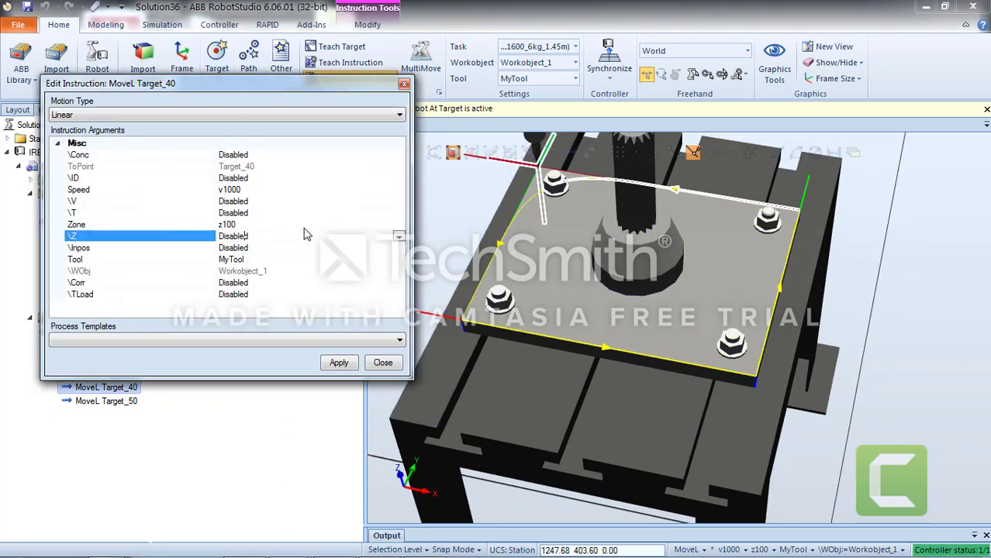
{"action": "left_click", "coordinate": [266, 225]}
{"action": "left_click", "coordinate": [398, 225]}
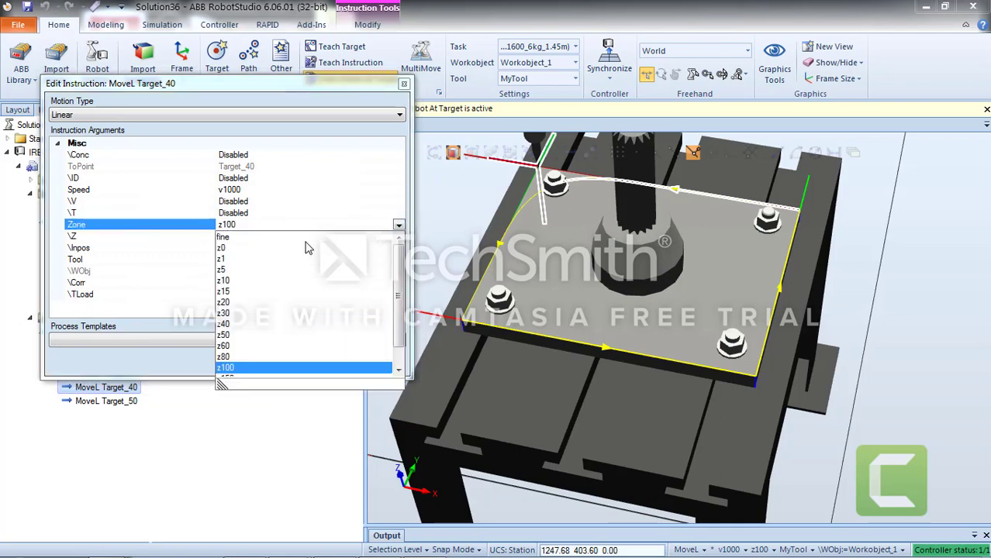
{"action": "left_click", "coordinate": [293, 238]}
{"action": "left_click", "coordinate": [336, 363]}
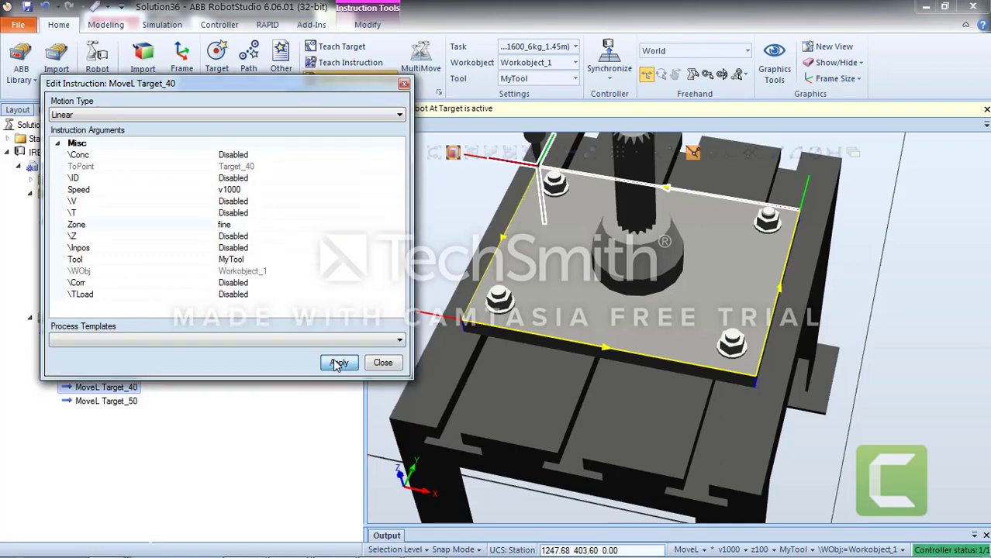
{"action": "left_click", "coordinate": [385, 363]}
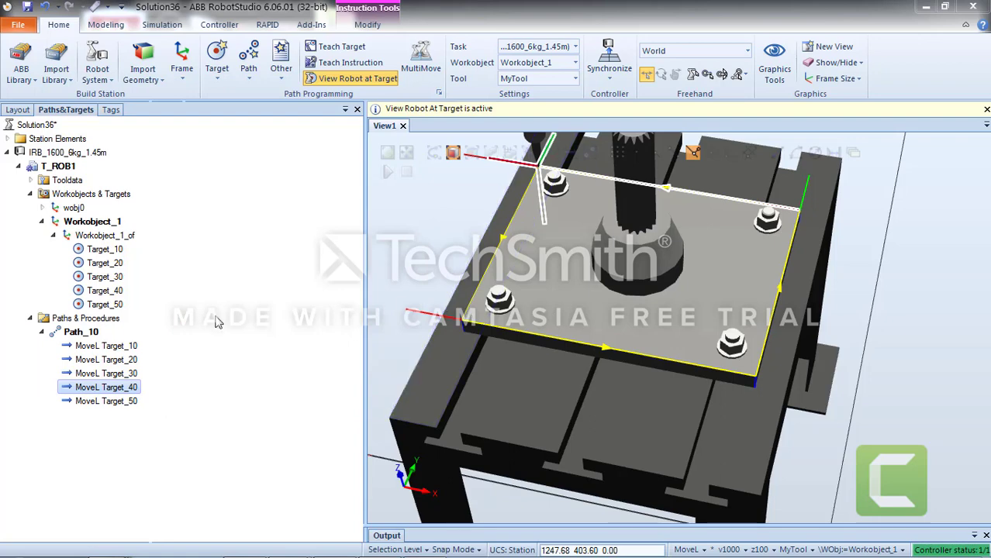
- Set the zone of the MoveL Target_50 instruction to fine and apply the change
{"action": "left_click", "coordinate": [118, 404]}
{"action": "right_click", "coordinate": [119, 404]}
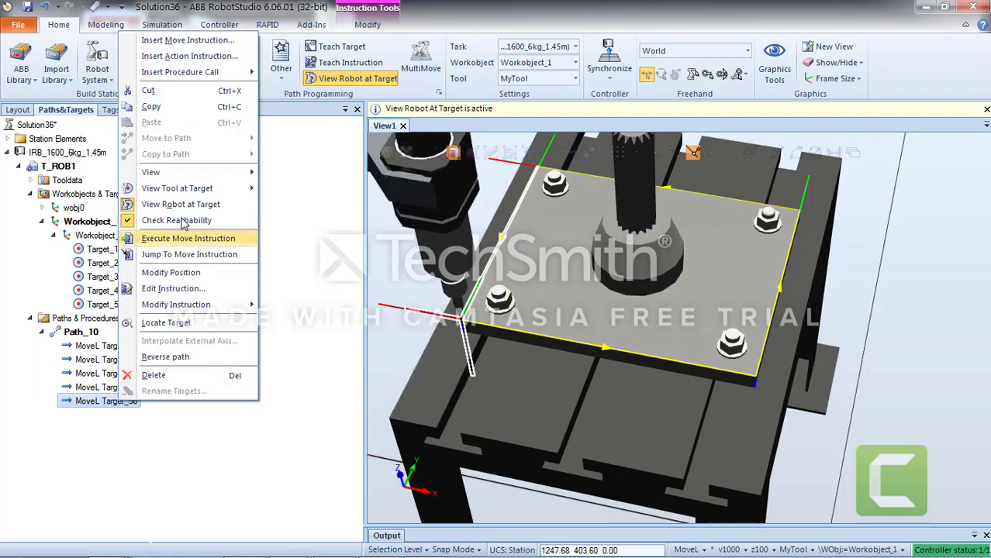
{"action": "left_click", "coordinate": [175, 292]}
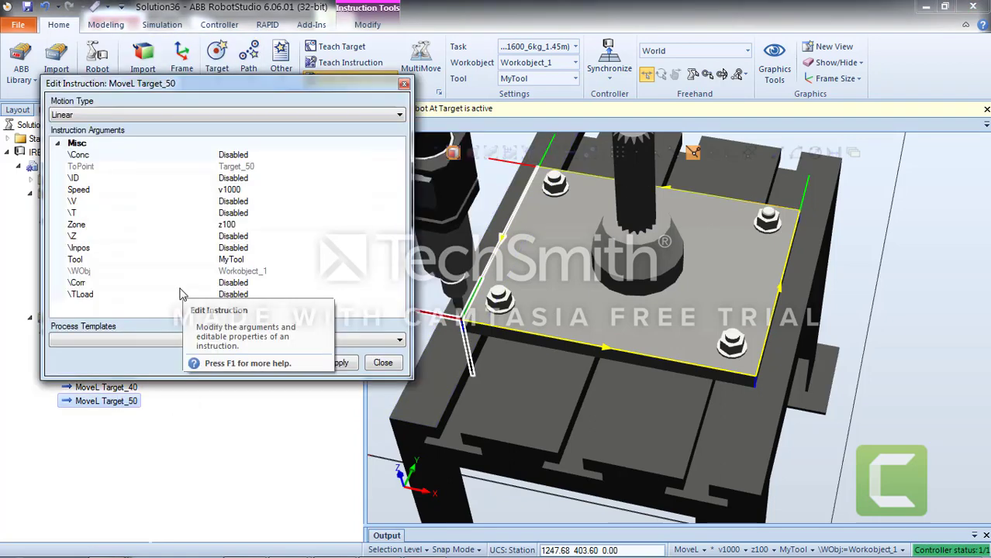
{"action": "left_click", "coordinate": [229, 214]}
{"action": "left_click", "coordinate": [233, 225]}
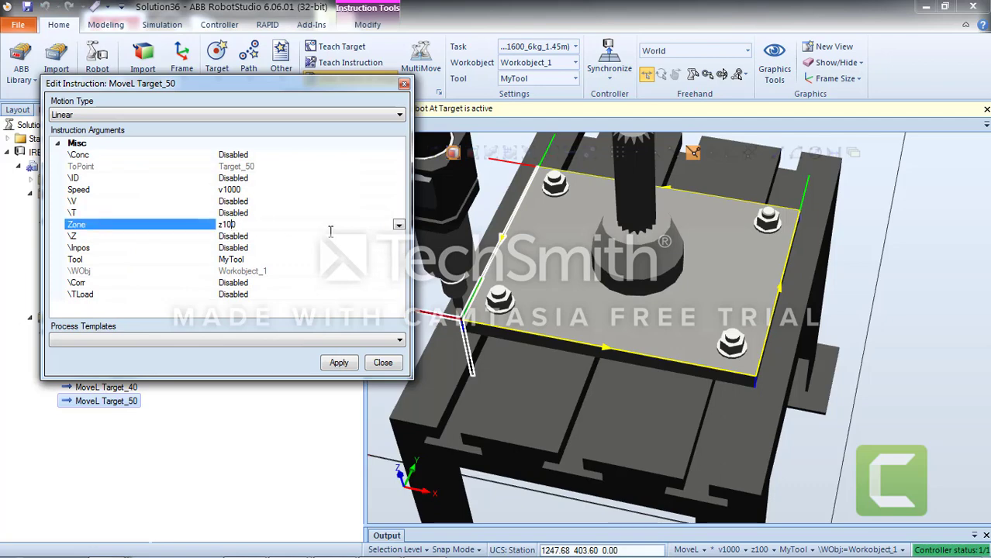
{"action": "left_click", "coordinate": [399, 225]}
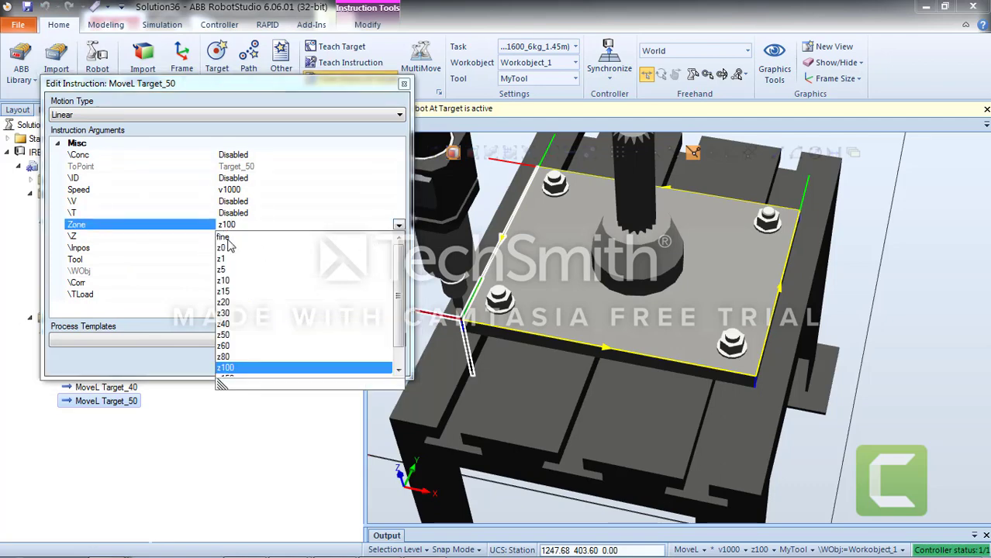
{"action": "left_click", "coordinate": [227, 238]}
{"action": "left_click", "coordinate": [337, 363]}
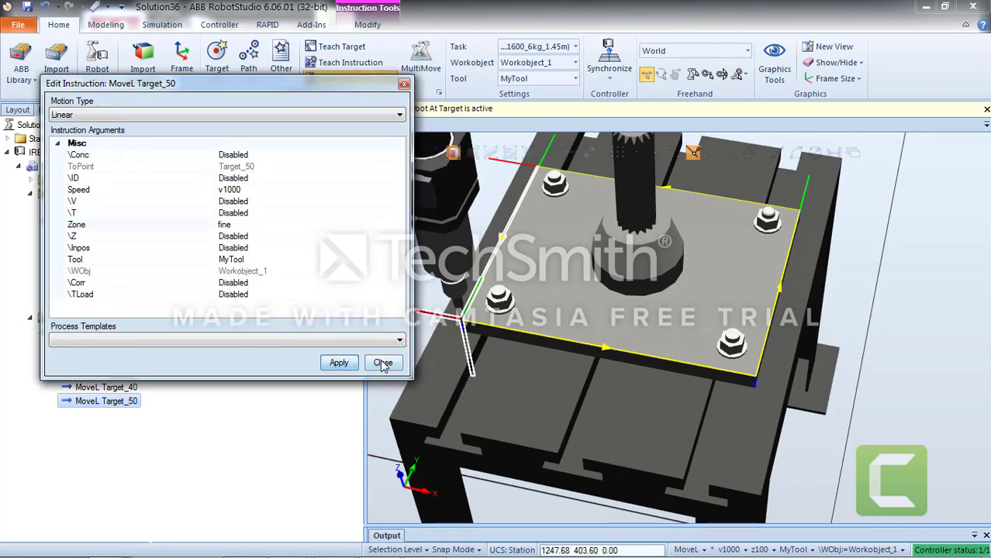
{"action": "left_click", "coordinate": [382, 363]}
- Rerun Auto Configuration on Path_10 for all move instructions with the edited zones, repeating it once
{"action": "left_click_drag", "start_coordinate": [697, 297], "coordinate": [639, 297], "text": "ctrl+shift"}
{"action": "left_click", "coordinate": [93, 333]}
{"action": "right_click", "coordinate": [92, 334]}
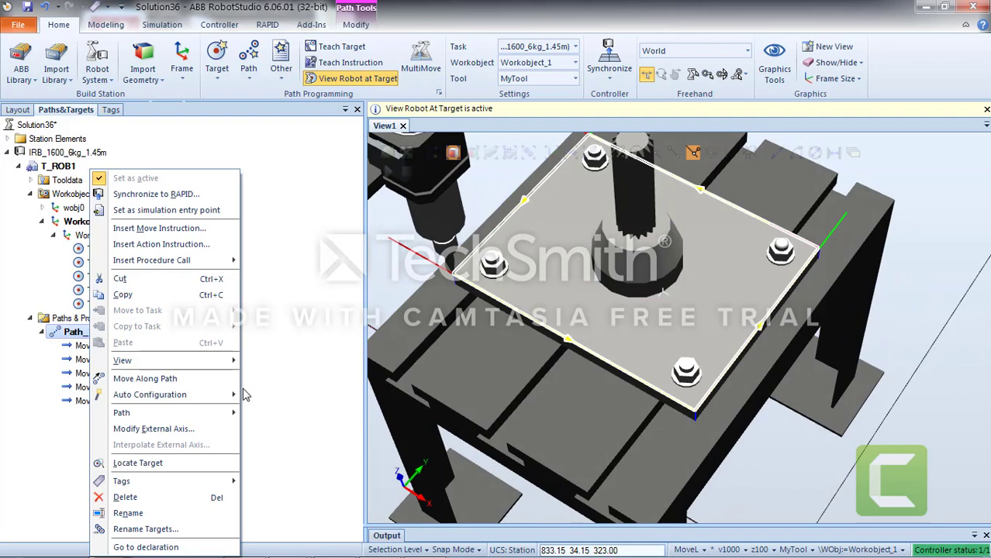
{"action": "mouse_move", "coordinate": [233, 395]}
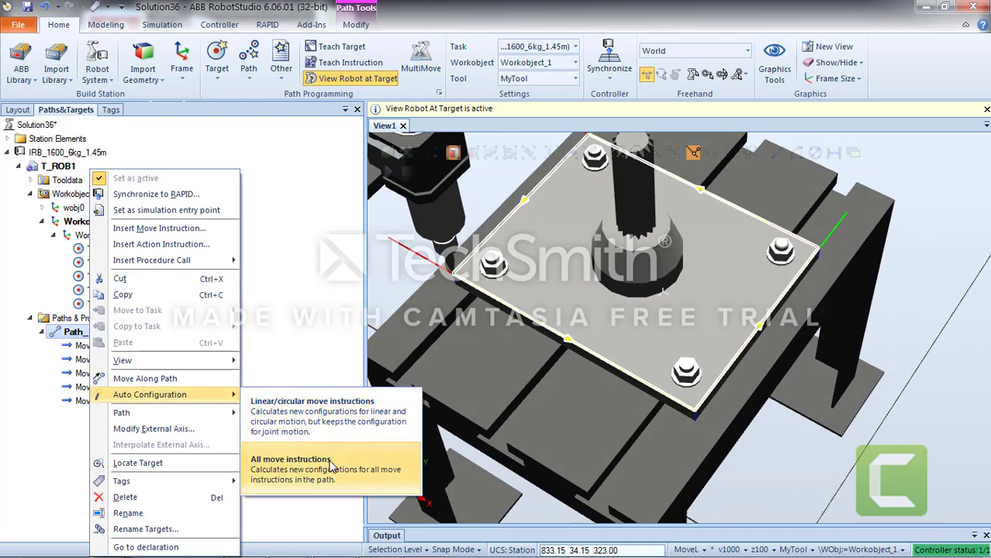
{"action": "left_click", "coordinate": [331, 464]}
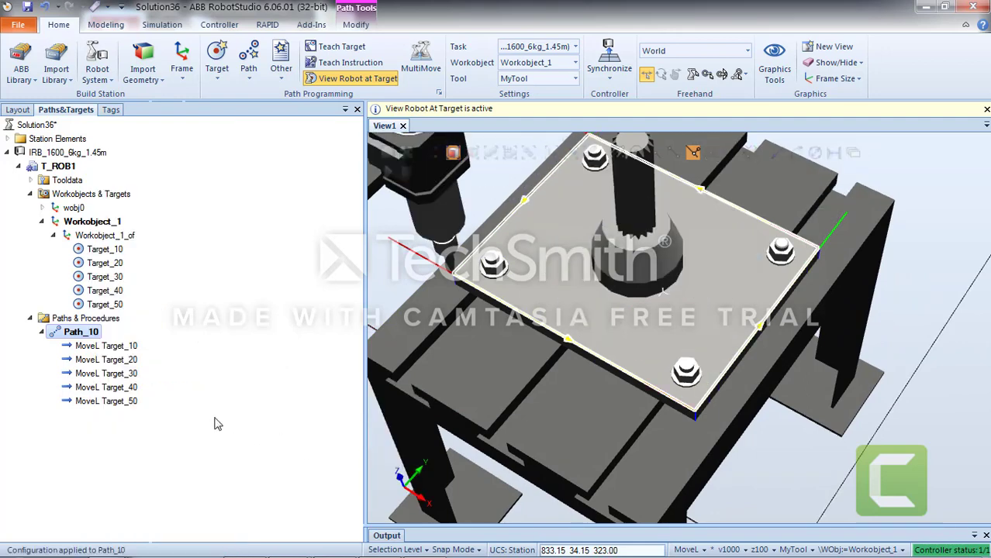
{"action": "right_click", "coordinate": [84, 335]}
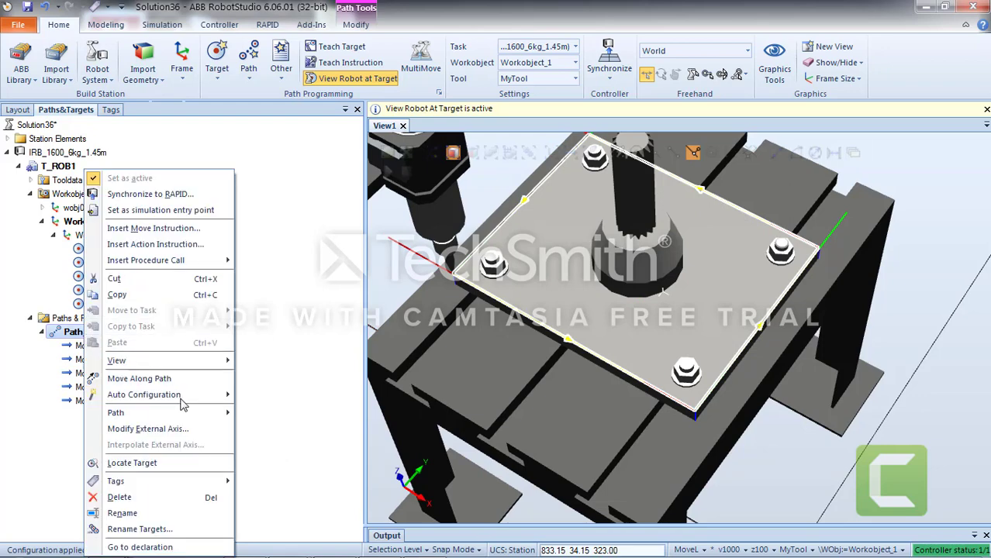
{"action": "mouse_move", "coordinate": [186, 395]}
{"action": "left_click", "coordinate": [324, 474]}
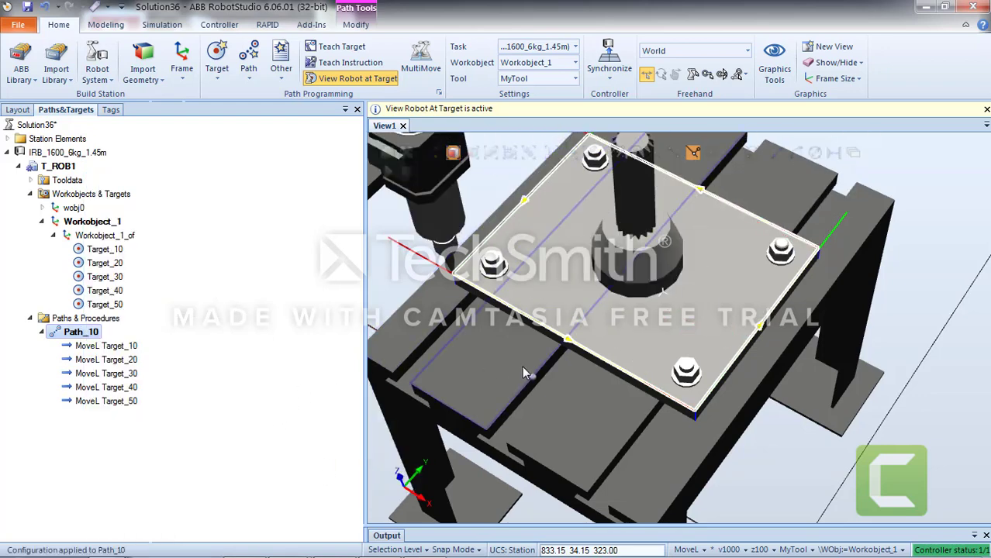
- Run the robot along Path_10 with Move Along Path, viewing the fixture plate from the front
{"action": "left_click_drag", "start_coordinate": [486, 374], "coordinate": [515, 339], "text": "ctrl+shift"}
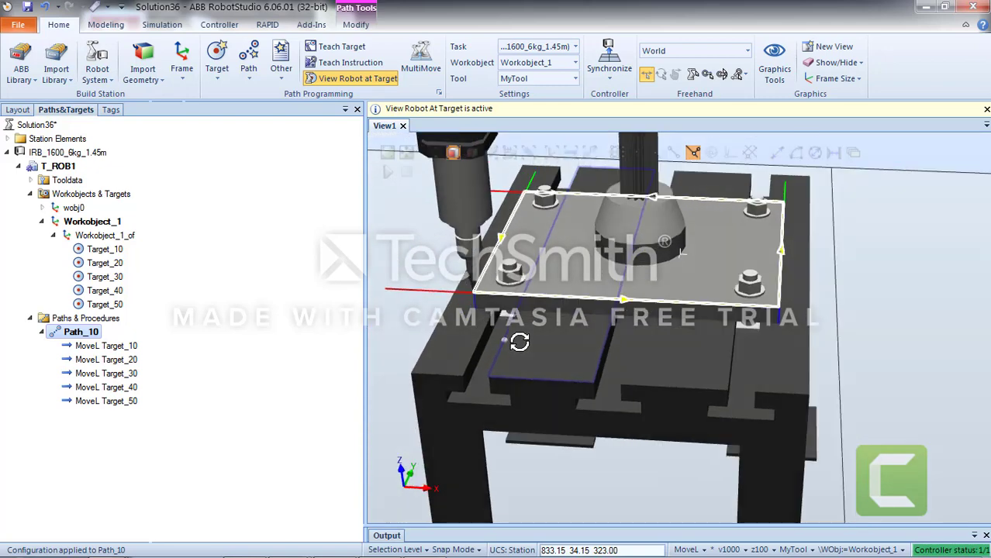
{"action": "right_click", "coordinate": [73, 334]}
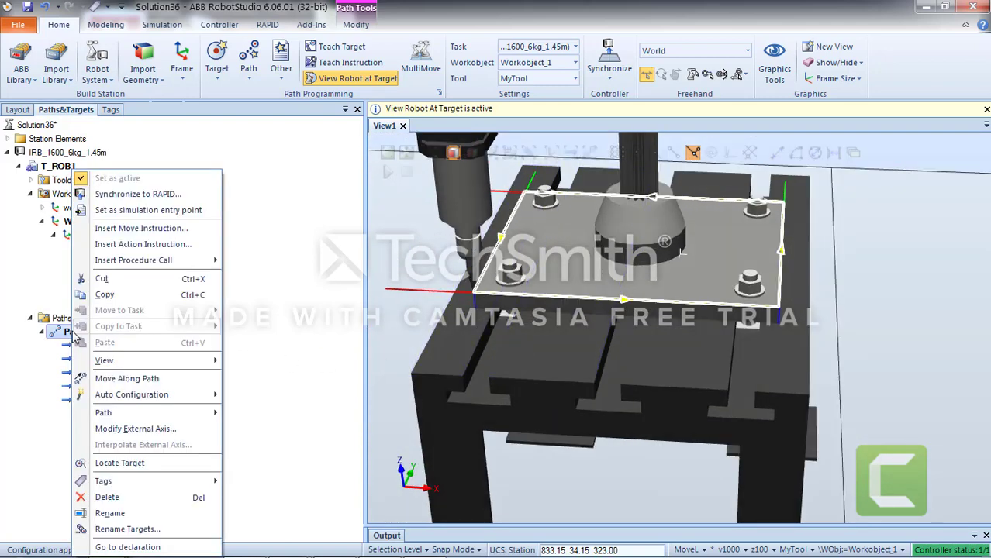
{"action": "left_click", "coordinate": [142, 379]}
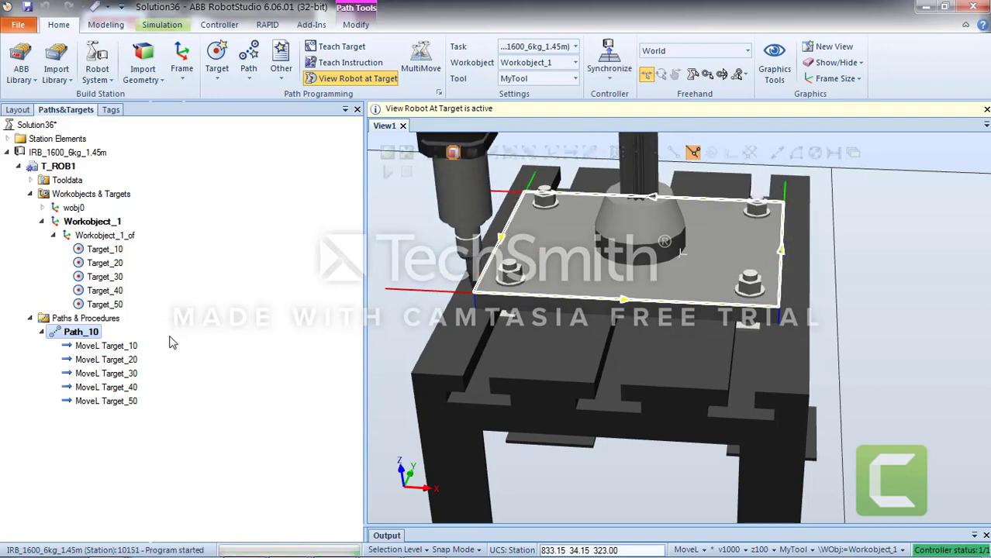
- Synchronize Path_10 to RAPID in Module1, including the tool data MyTool and the work object Workobject_1
{"action": "right_click", "coordinate": [76, 333]}
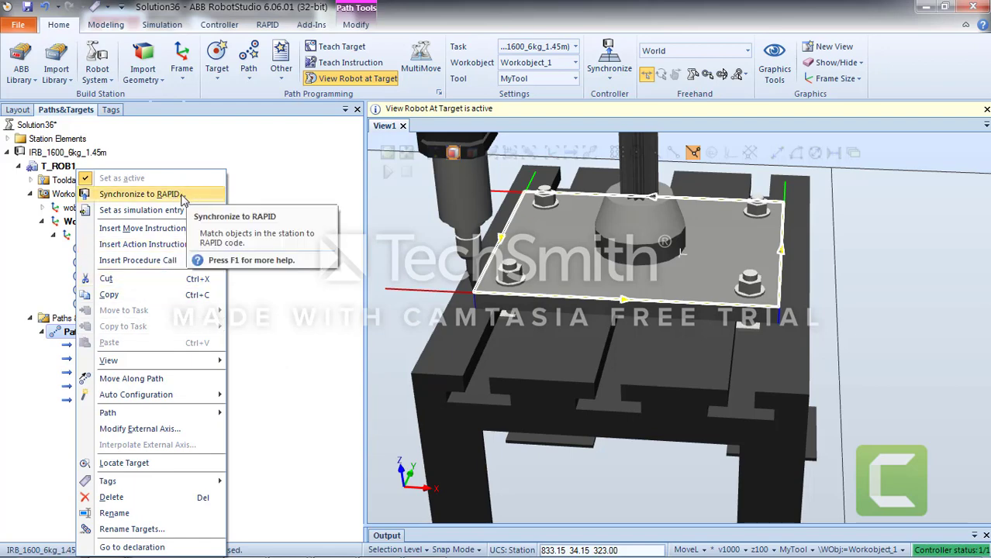
{"action": "left_click", "coordinate": [139, 194]}
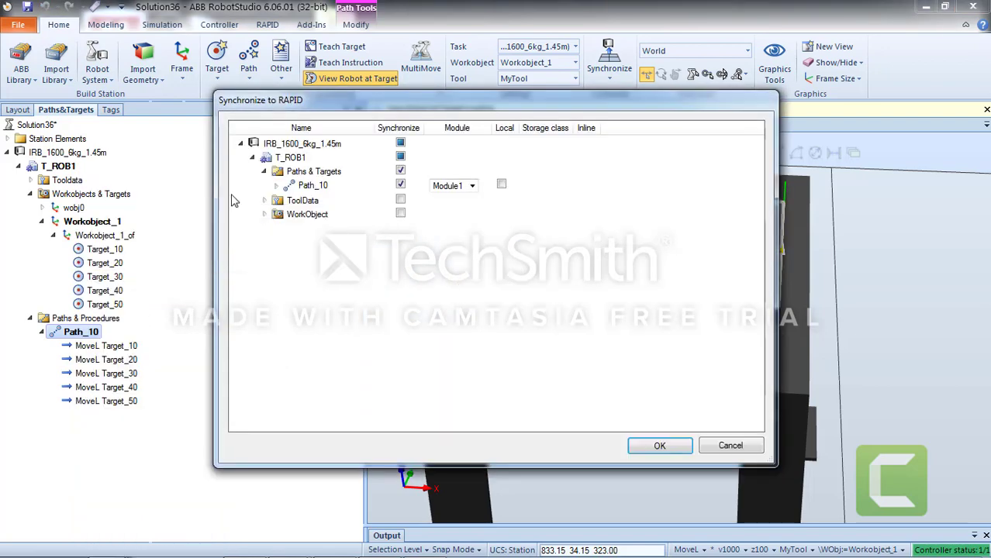
{"action": "left_click", "coordinate": [400, 199]}
{"action": "left_click", "coordinate": [326, 224]}
{"action": "left_click", "coordinate": [264, 200]}
{"action": "left_click", "coordinate": [263, 230]}
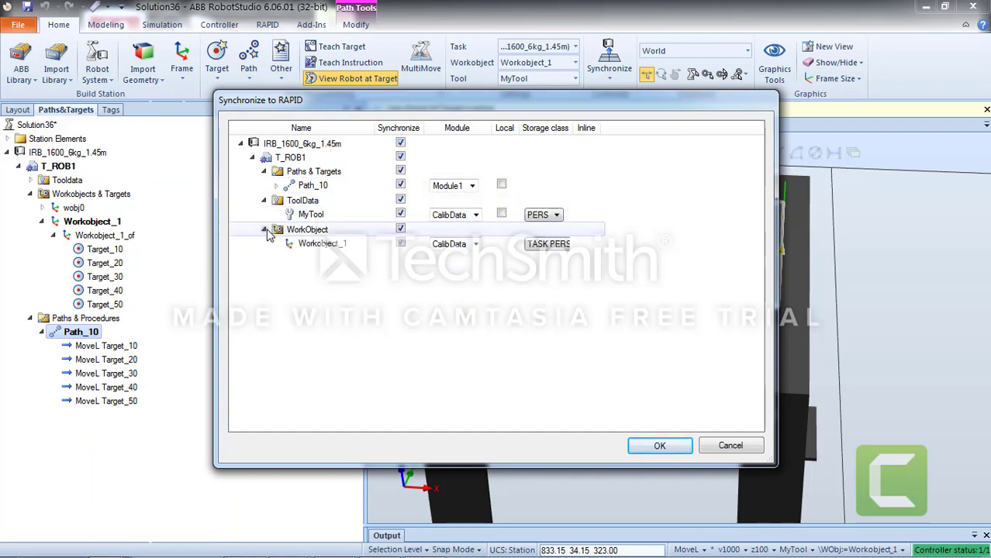
{"action": "left_click", "coordinate": [660, 447]}
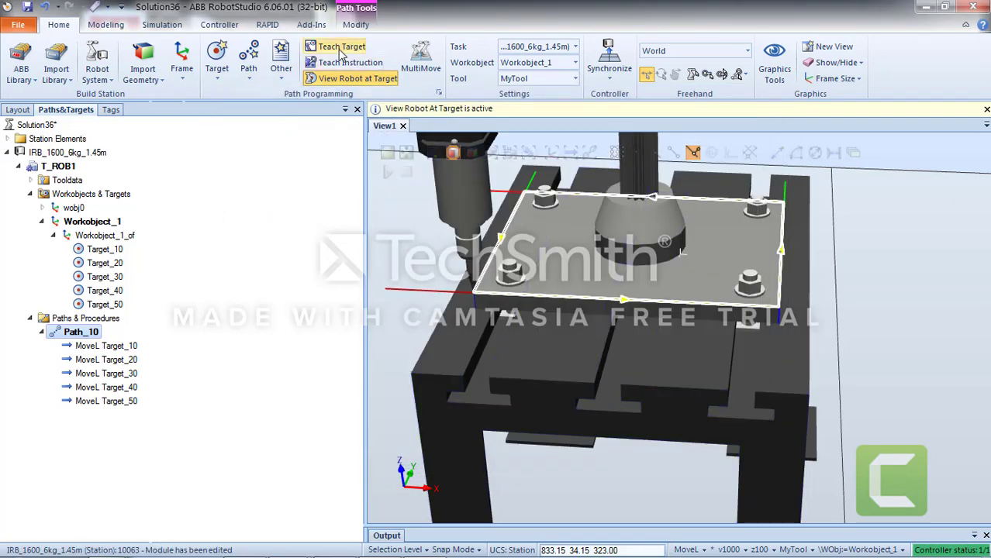
- Open Module1 of T_ROB1 in the RAPID editor and examine the main and Path_10 procedures
{"action": "left_click", "coordinate": [268, 24]}
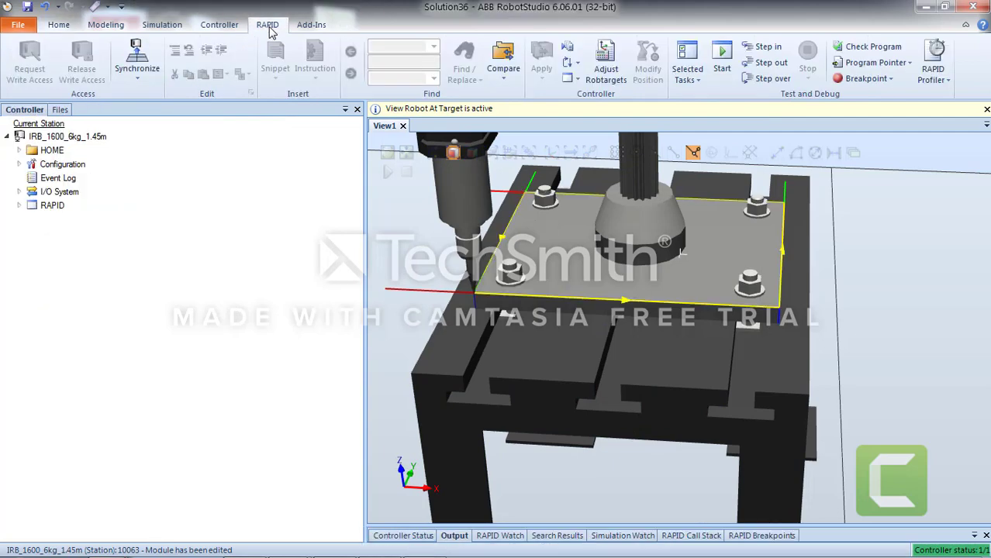
{"action": "left_click", "coordinate": [18, 206]}
{"action": "left_click", "coordinate": [30, 220]}
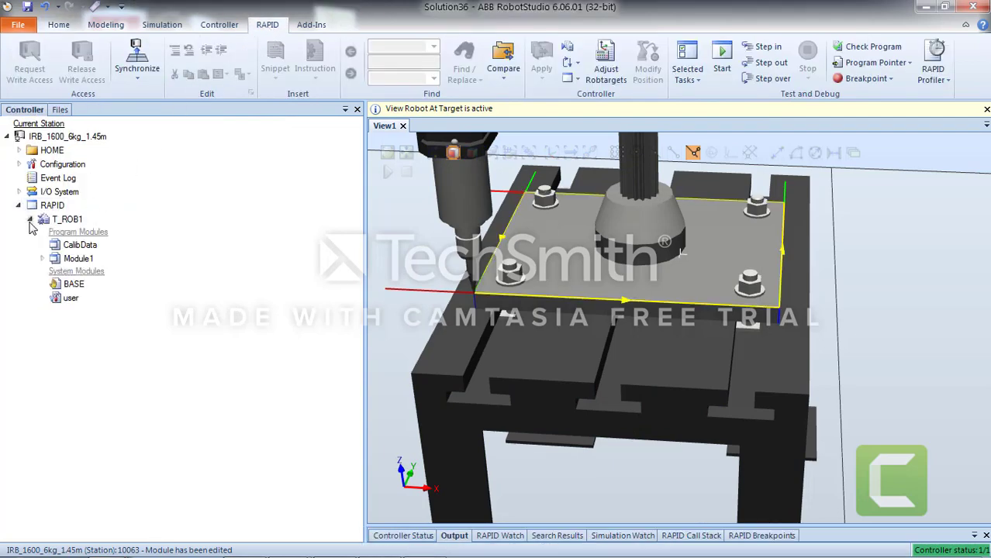
{"action": "left_click", "coordinate": [42, 258]}
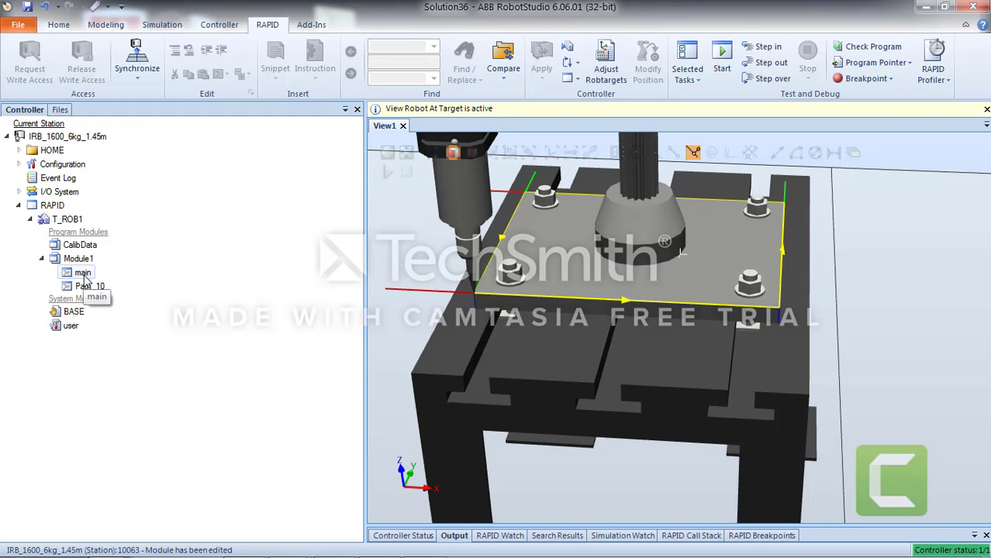
{"action": "left_click", "coordinate": [79, 261]}
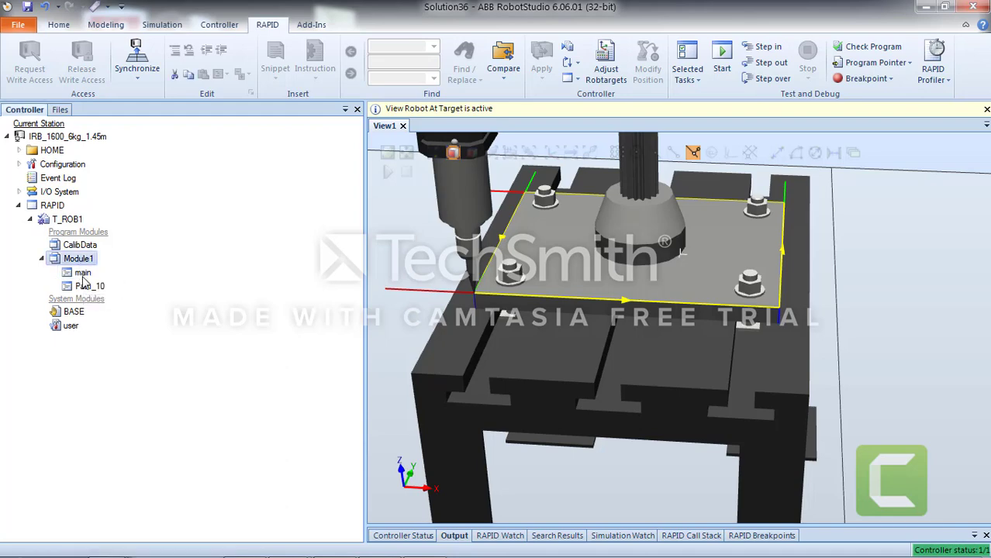
{"action": "double_click", "coordinate": [87, 287]}
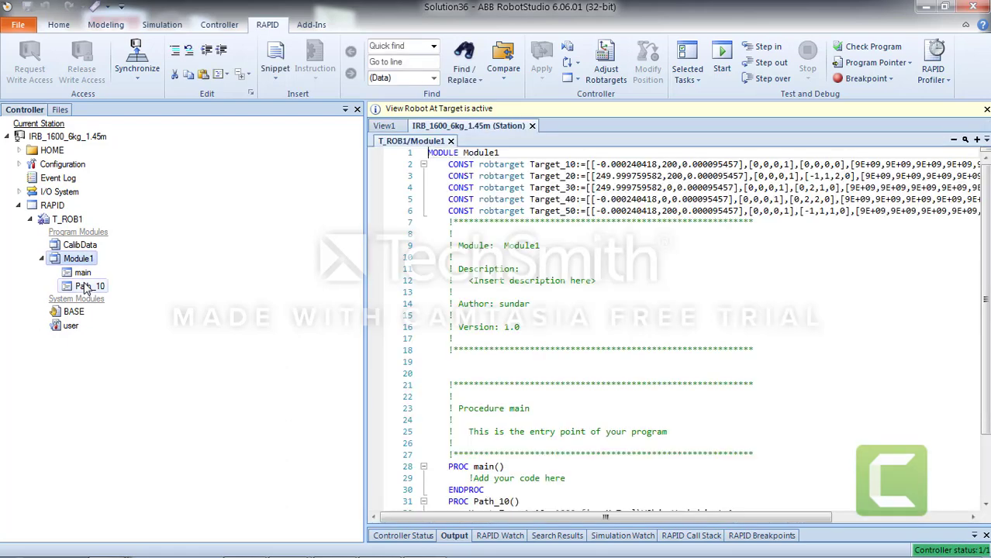
{"action": "left_click_drag", "start_coordinate": [985, 257], "coordinate": [987, 332]}
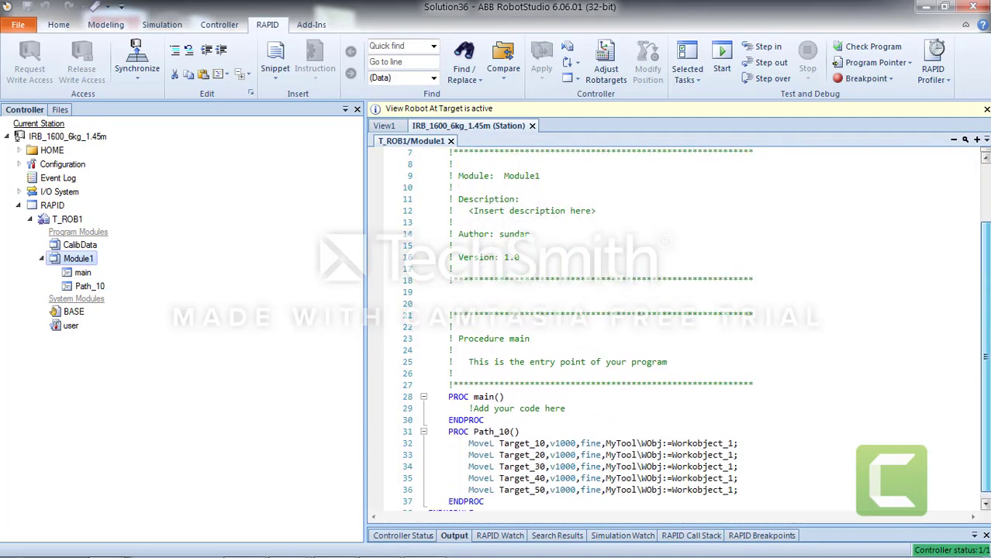
{"action": "scroll", "coordinate": [986, 329], "scroll_direction": "up", "scroll_amount": 1}
{"action": "scroll", "coordinate": [681, 333], "scroll_direction": "down", "scroll_amount": 1}
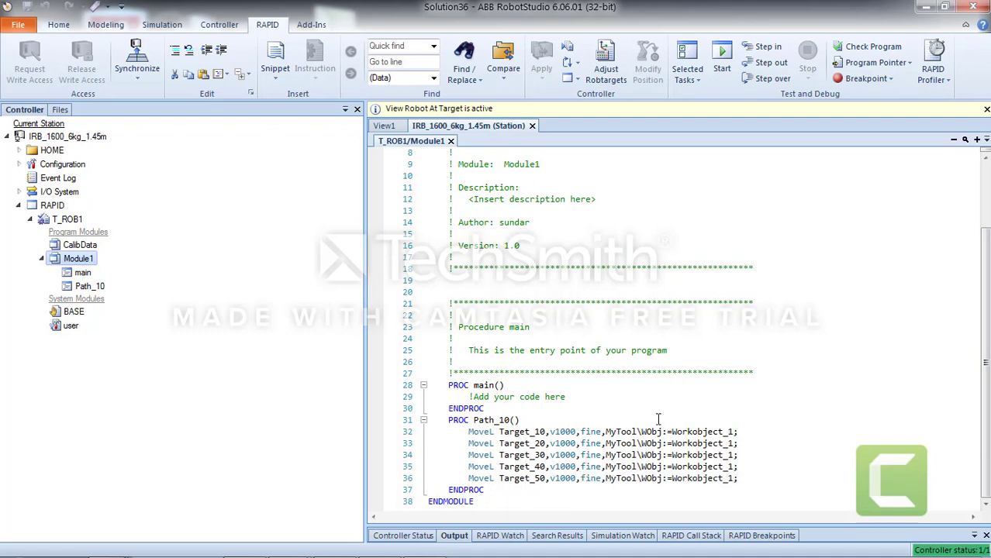
- Set the simulation run mode of the IRB_1600_6kg_1.45m controller to Continuous
{"action": "left_click", "coordinate": [173, 29]}
{"action": "left_click", "coordinate": [136, 56]}
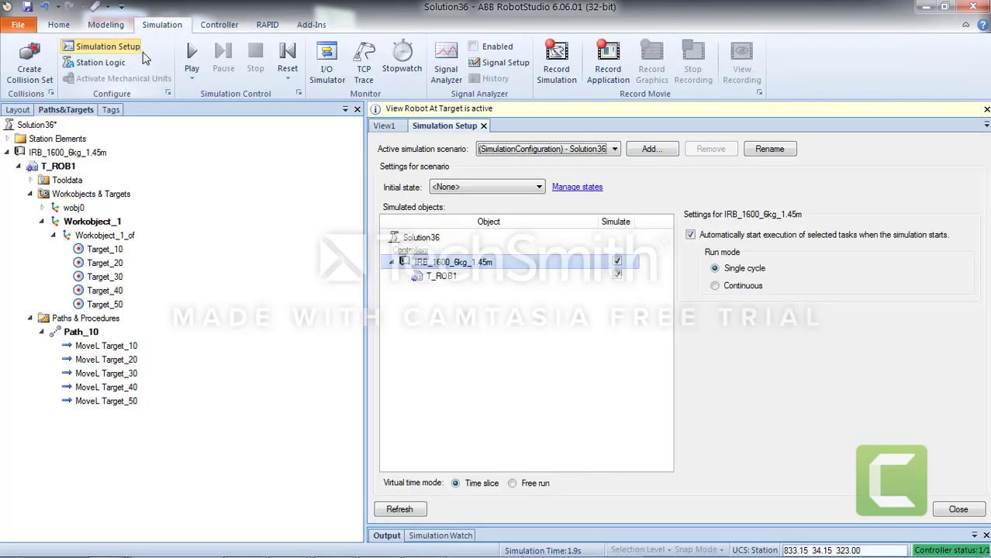
{"action": "left_click", "coordinate": [716, 286]}
- Check the entry point options of T_ROB1 and view the main procedure's code from the simulation setup
{"action": "left_click", "coordinate": [457, 279]}
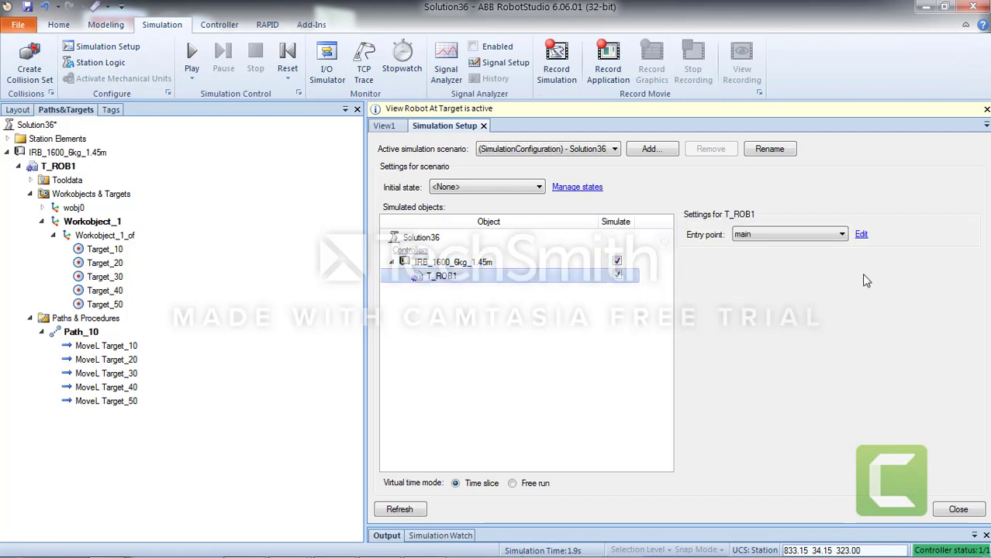
{"action": "left_click", "coordinate": [828, 238]}
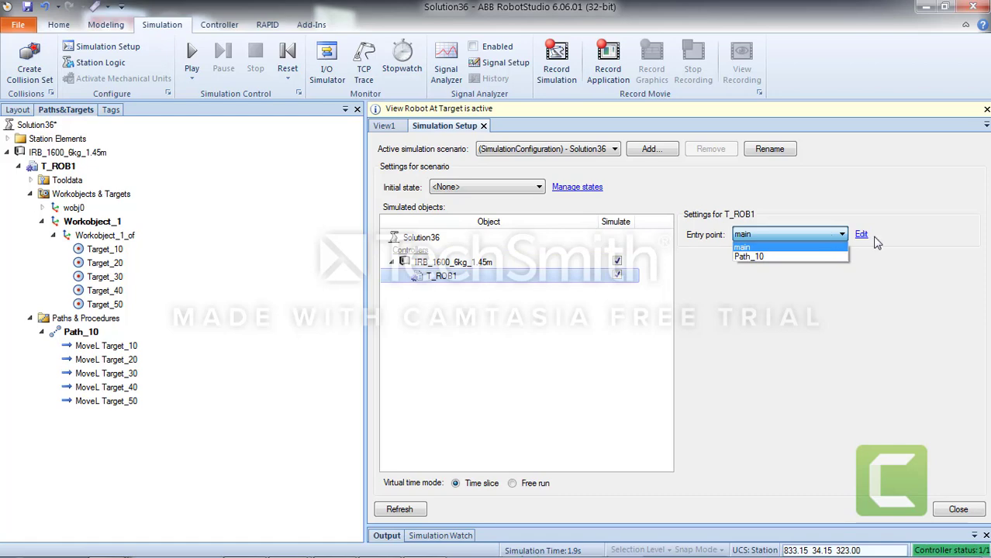
{"action": "left_click", "coordinate": [865, 239]}
{"action": "left_click", "coordinate": [863, 236]}
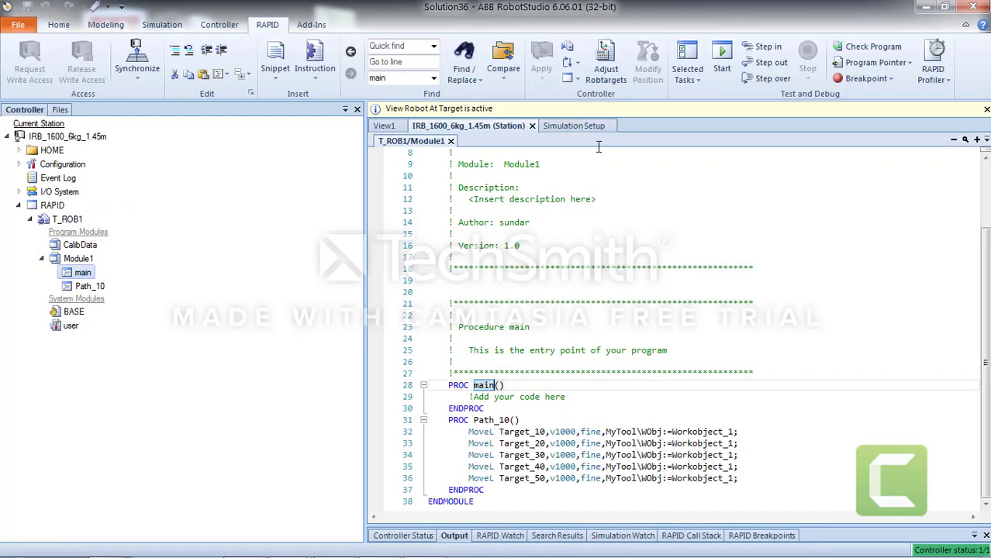
{"action": "left_click", "coordinate": [588, 126]}
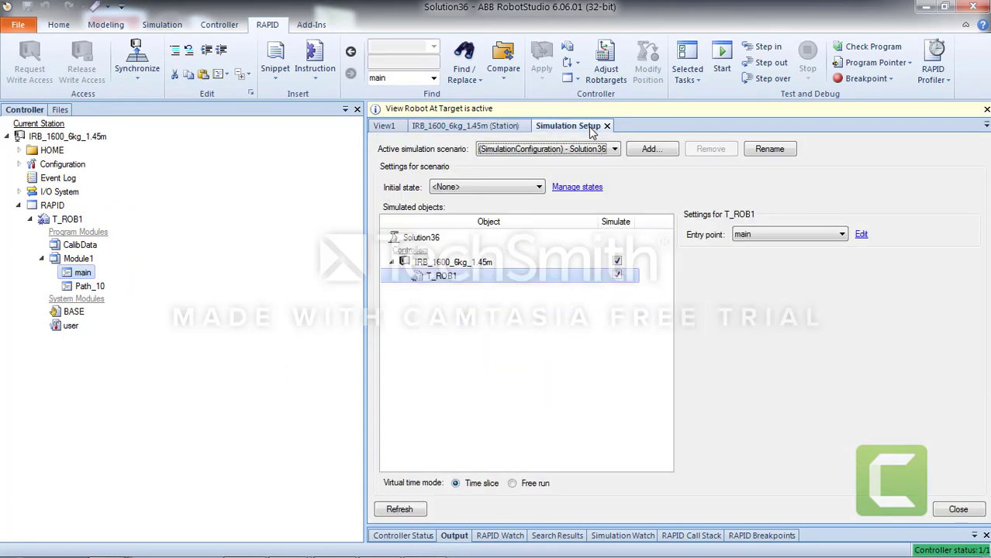
- Set the simulation entry point of T_ROB1 to Path_10 and refresh the simulation setup
{"action": "left_click", "coordinate": [834, 235]}
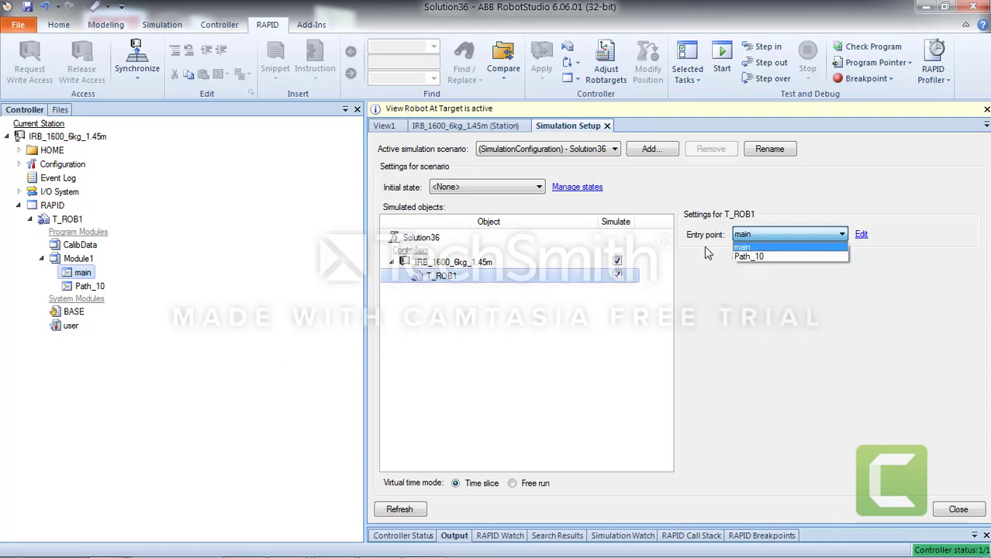
{"action": "left_click", "coordinate": [768, 258]}
{"action": "left_click", "coordinate": [780, 235]}
{"action": "left_click", "coordinate": [784, 256]}
{"action": "left_click", "coordinate": [791, 237]}
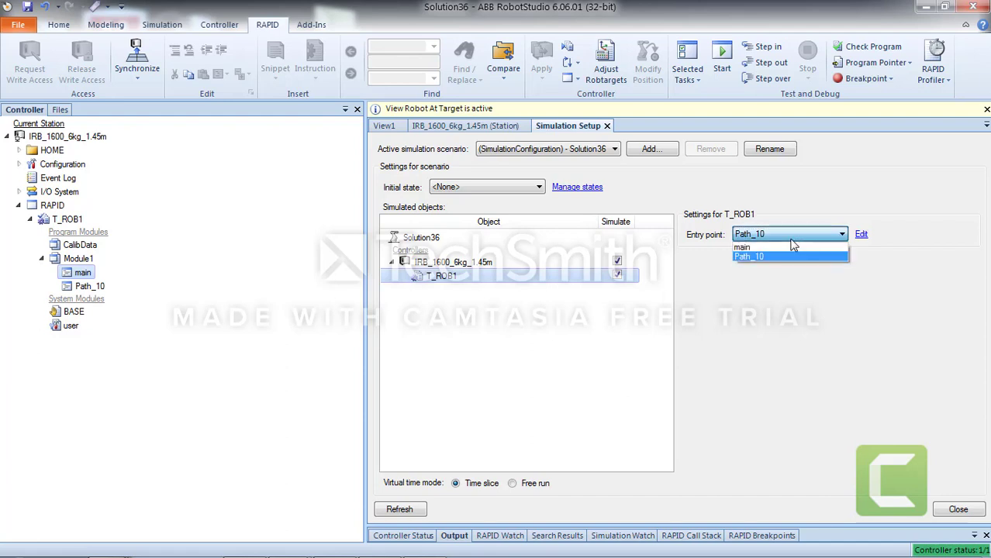
{"action": "left_click", "coordinate": [770, 254]}
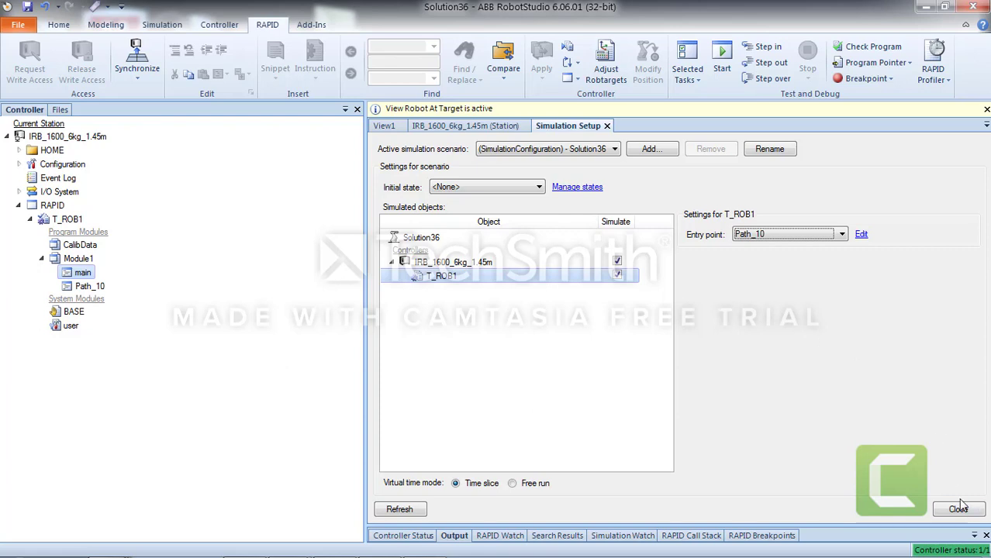
{"action": "left_click", "coordinate": [399, 510]}
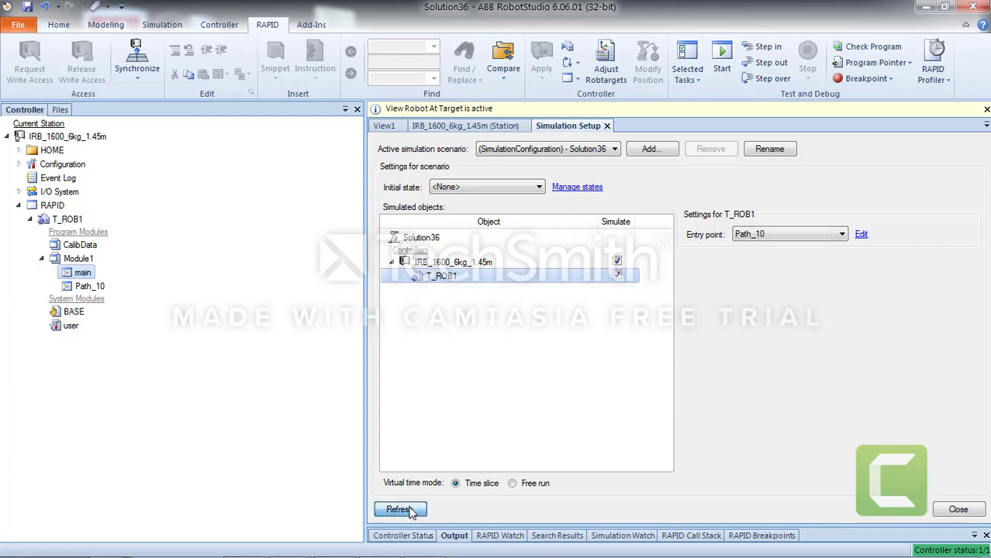
- Copy the five MoveL instructions for Target_10 to Target_50 in the Path_10 procedure and delete them there
{"action": "left_click", "coordinate": [466, 129]}
{"action": "left_click", "coordinate": [511, 458]}
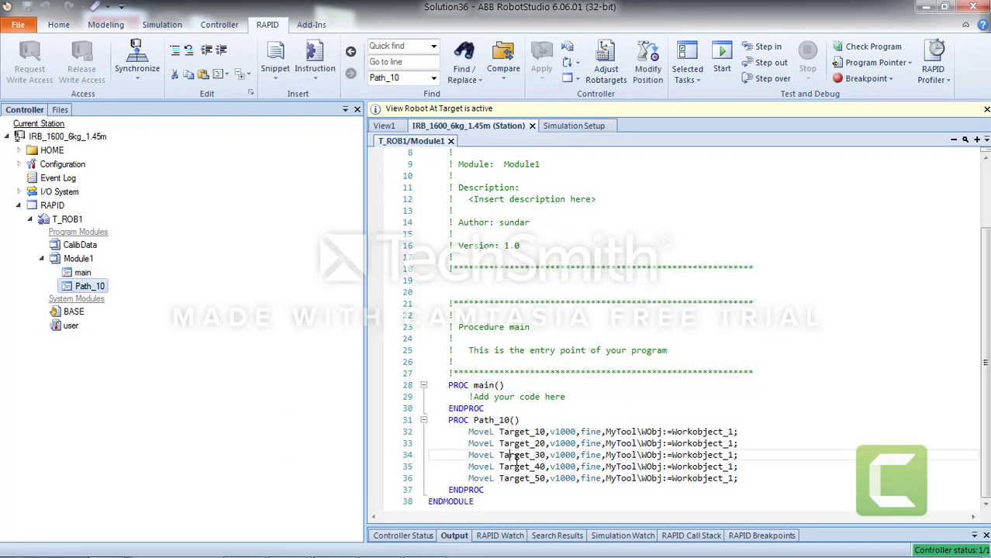
{"action": "left_click_drag", "start_coordinate": [737, 479], "coordinate": [471, 432]}
{"action": "key", "text": "ctrl+c"}
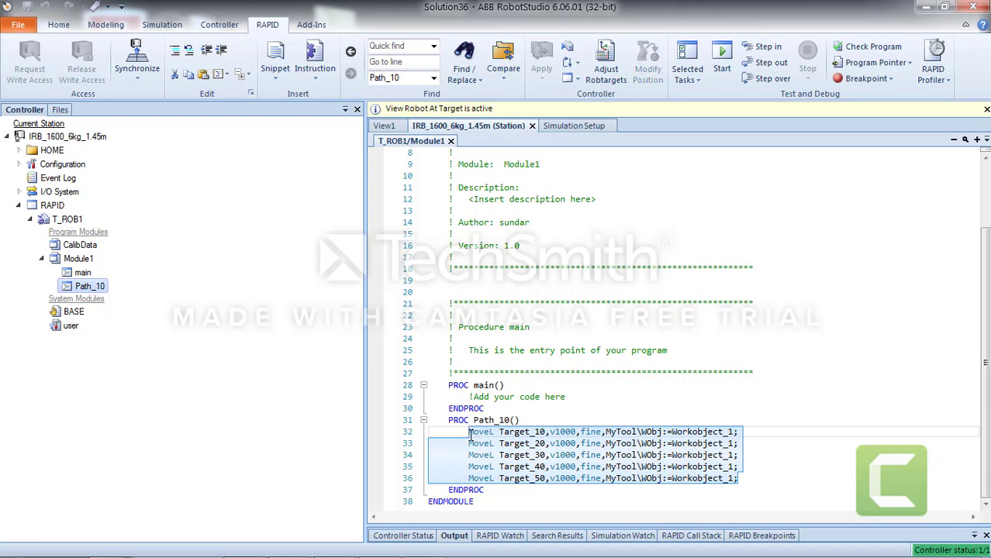
{"action": "mouse_move", "coordinate": [574, 460]}
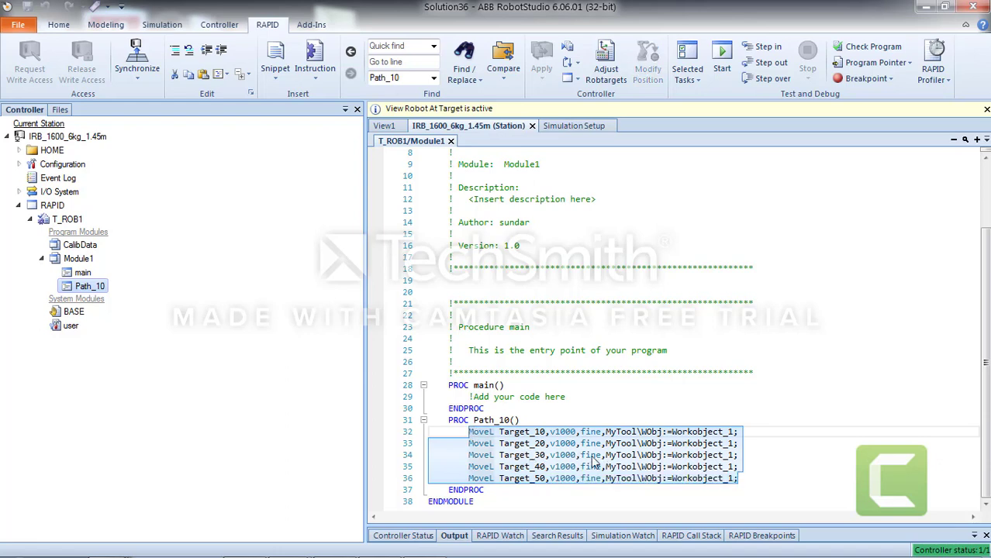
{"action": "key", "text": "Delete"}
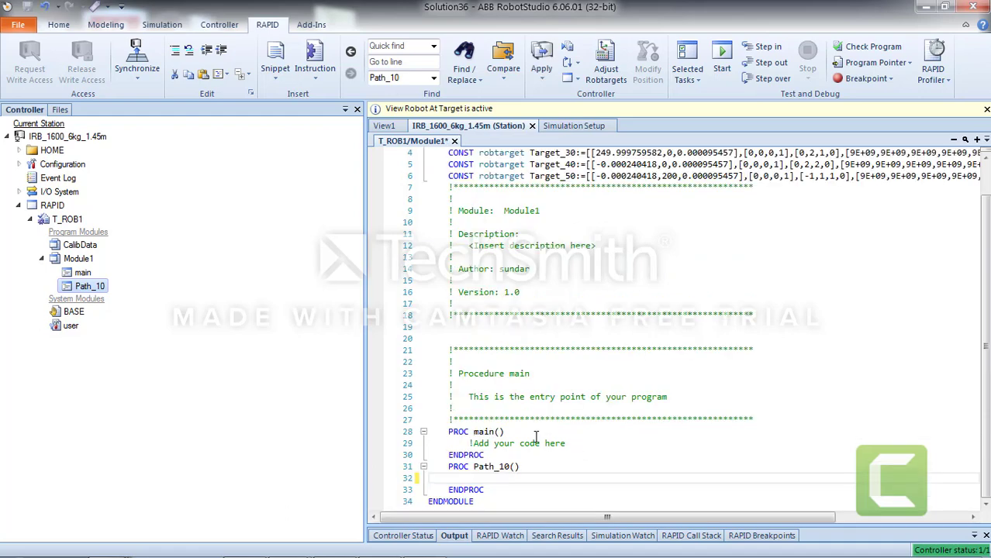
- Replace the "!Add your code here" comment in the main procedure with the five copied MoveL instructions
{"action": "left_click_drag", "start_coordinate": [564, 444], "coordinate": [493, 443]}
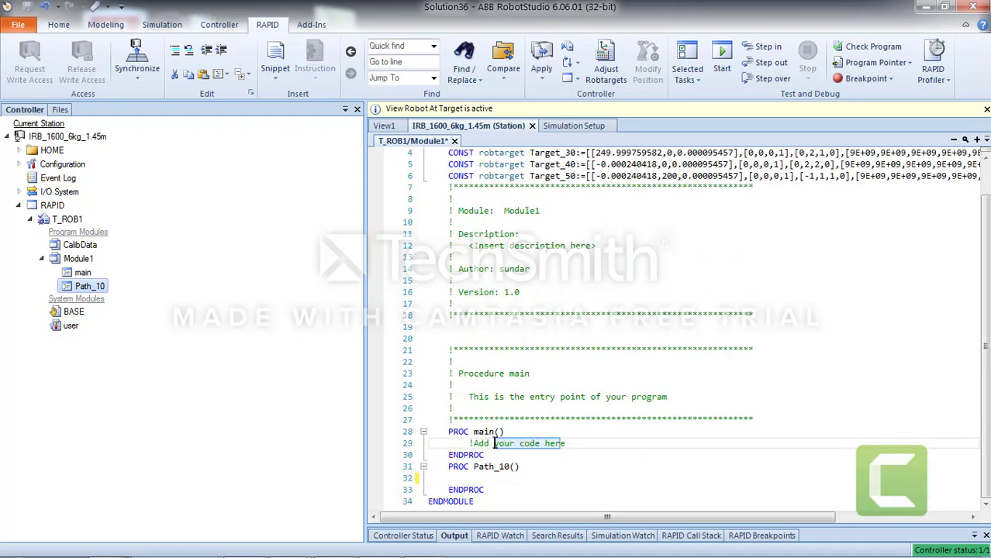
{"action": "left_click", "coordinate": [567, 444]}
{"action": "left_click_drag", "start_coordinate": [567, 444], "coordinate": [473, 445]}
{"action": "key", "text": "ctrl+v"}
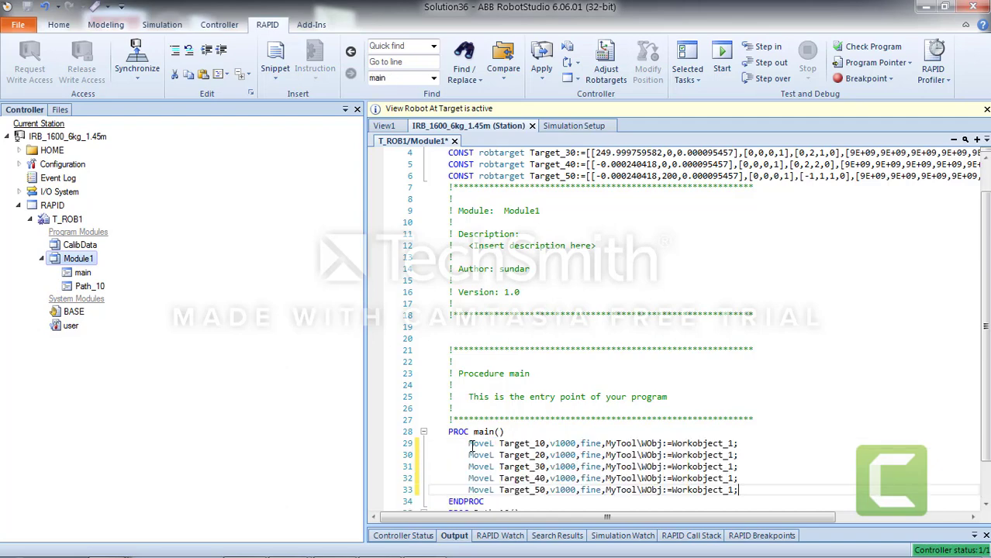